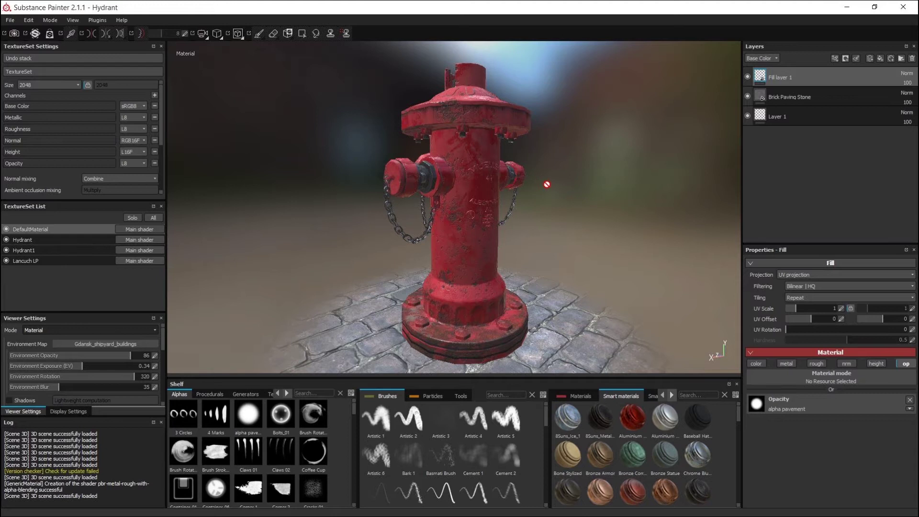
# Orbit and zoom around the hydrant body while rotating the environment lighting
pyautogui.scroll(3, 543, 182)
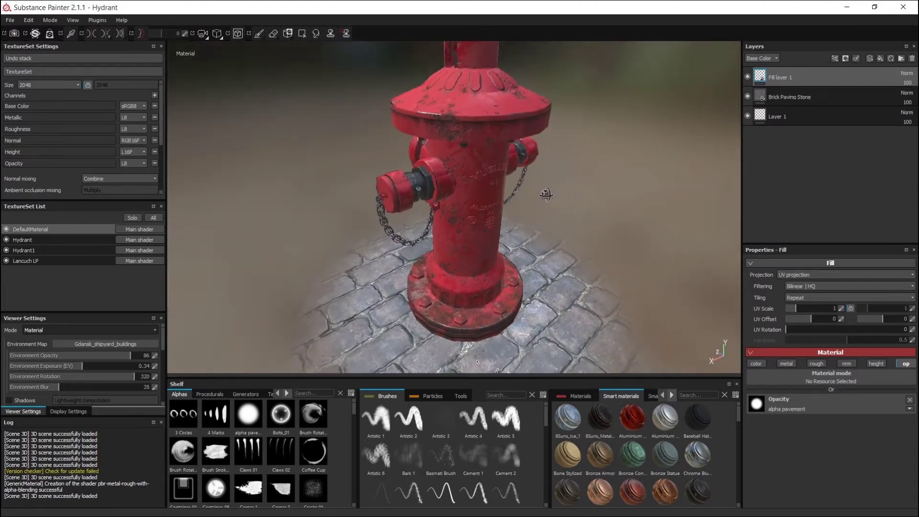
pyautogui.moveTo(545, 194)
pyautogui.keyDown('alt'); pyautogui.mouseDown()
pyautogui.moveTo(467, 145)
pyautogui.moveTo(493, 256)
pyautogui.moveTo(566, 273)
pyautogui.moveTo(546, 238)
pyautogui.mouseUp(); pyautogui.keyUp('alt')
pyautogui.scroll(2, 492, 257)
pyautogui.scroll(2, 467, 253)
pyautogui.scroll(2, 464, 273)
pyautogui.moveTo(546, 238)
pyautogui.keyDown('shift'); pyautogui.mouseDown(button='right')
pyautogui.moveTo(490, 249)
pyautogui.moveTo(483, 181)
pyautogui.mouseUp(button='right'); pyautogui.keyUp('shift')
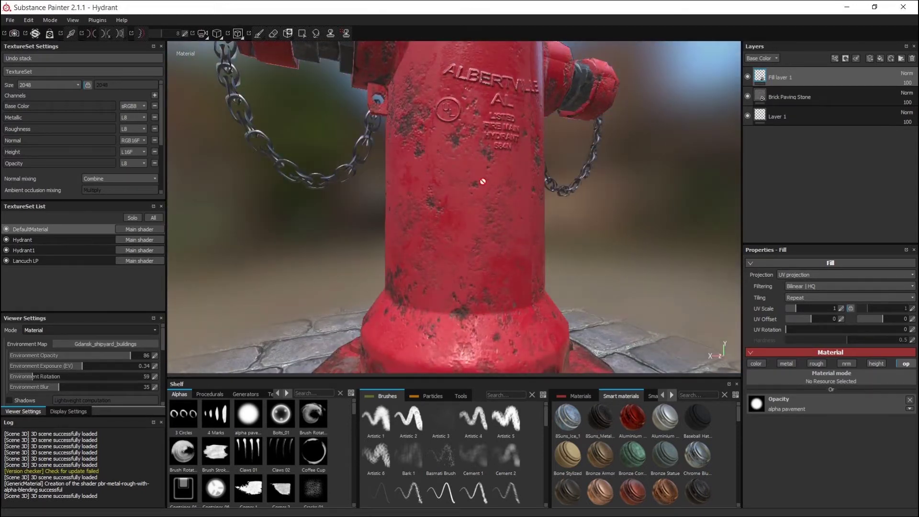
pyautogui.scroll(-3, 454, 207)
pyautogui.keyDown('alt'); pyautogui.moveTo(467, 211); pyautogui.dragTo(462, 232); pyautogui.keyUp('alt')
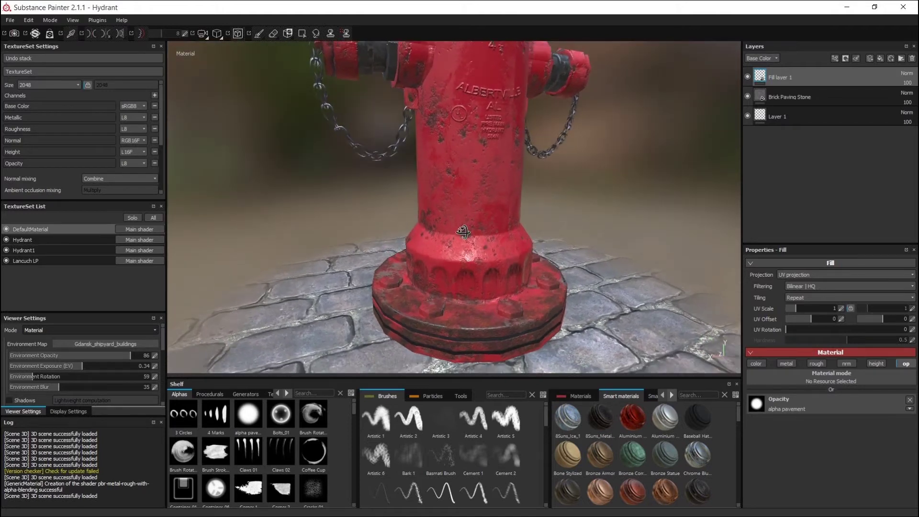
pyautogui.keyDown('shift'); pyautogui.moveTo(463, 232); pyautogui.dragTo(464, 230, button='right'); pyautogui.keyUp('shift')
pyautogui.keyDown('alt'); pyautogui.moveTo(464, 230); pyautogui.dragTo(462, 225); pyautogui.keyUp('alt')
pyautogui.scroll(2, 462, 224)
pyautogui.keyDown('shift'); pyautogui.moveTo(462, 224); pyautogui.dragTo(463, 204, button='right'); pyautogui.keyUp('shift')
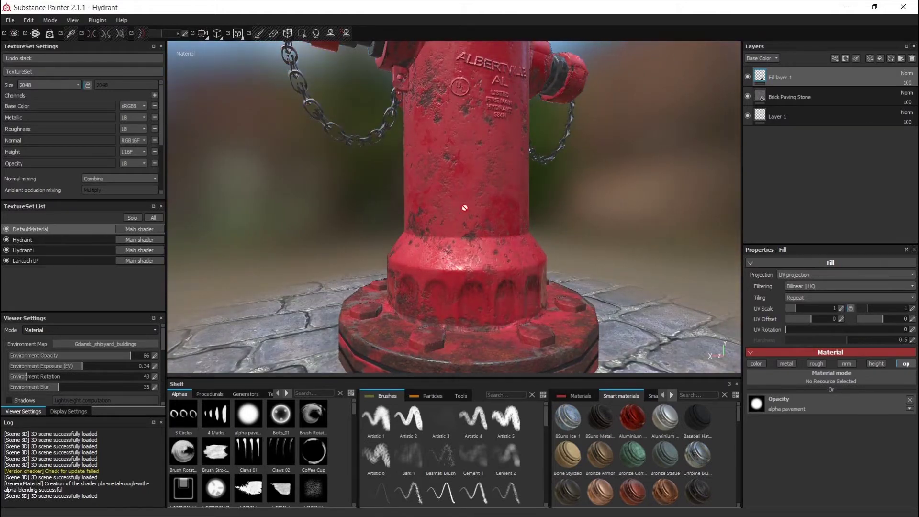
pyautogui.keyDown('alt'); pyautogui.moveTo(463, 205); pyautogui.dragTo(463, 194, button='middle'); pyautogui.keyUp('alt')
pyautogui.keyDown('alt'); pyautogui.moveTo(463, 194); pyautogui.dragTo(450, 166); pyautogui.keyUp('alt')
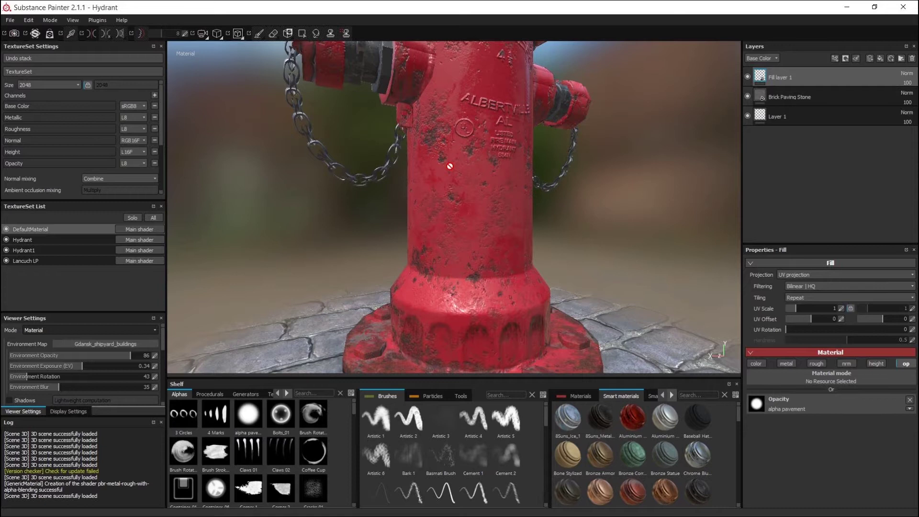
# Close in on the hydrant cap and top, sweeping the lighting across it
pyautogui.moveTo(450, 166)
pyautogui.keyDown('alt'); pyautogui.mouseDown()
pyautogui.moveTo(498, 190)
pyautogui.moveTo(510, 186)
pyautogui.mouseUp(); pyautogui.keyUp('alt')
pyautogui.scroll(5, 500, 204)
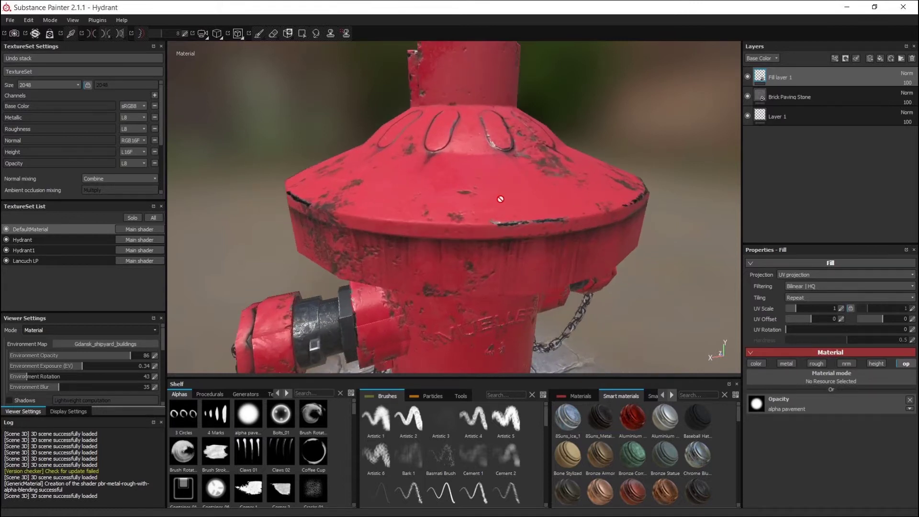
pyautogui.moveTo(500, 205)
pyautogui.keyDown('alt'); pyautogui.mouseDown()
pyautogui.moveTo(489, 159)
pyautogui.moveTo(329, 68)
pyautogui.mouseUp(); pyautogui.keyUp('alt')
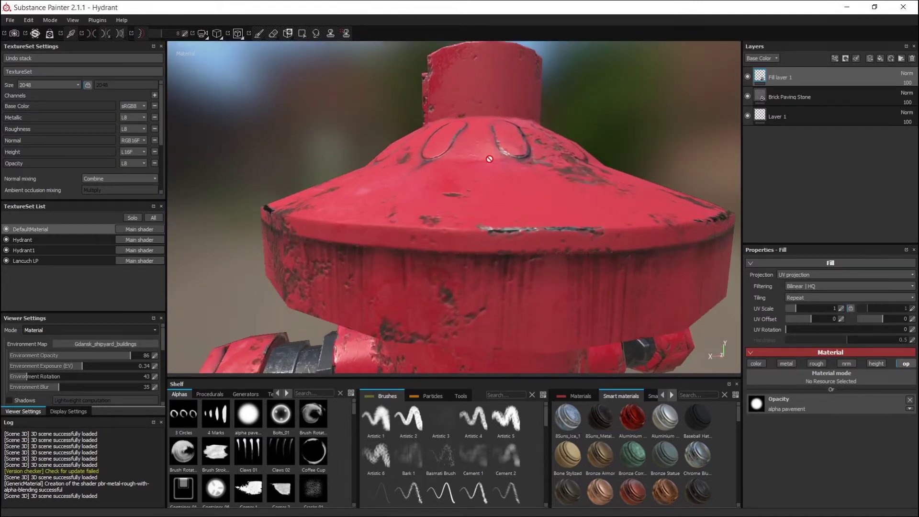
pyautogui.scroll(-2, 489, 159)
pyautogui.moveTo(326, 108)
pyautogui.keyDown('shift'); pyautogui.mouseDown(button='right')
pyautogui.moveTo(296, 125)
pyautogui.moveTo(380, 130)
pyautogui.moveTo(550, 189)
pyautogui.mouseUp(button='right'); pyautogui.keyUp('shift')
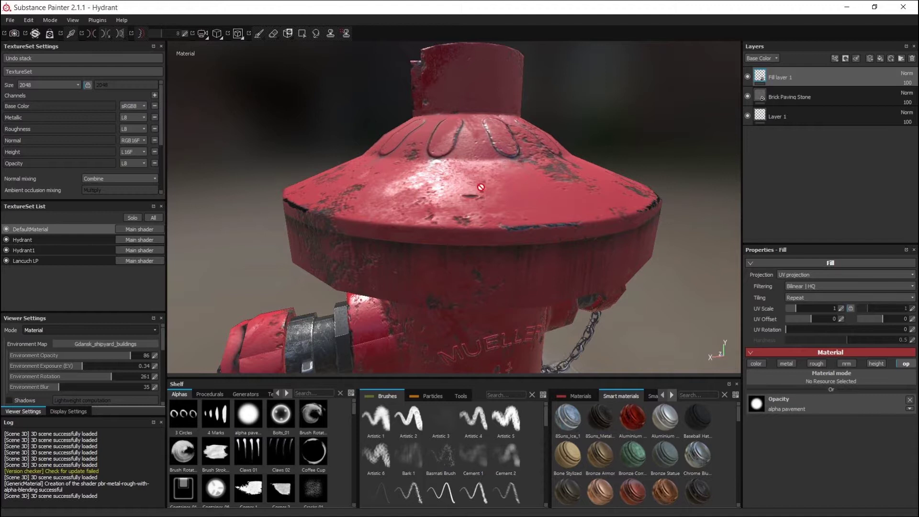
pyautogui.keyDown('alt'); pyautogui.moveTo(463, 190); pyautogui.dragTo(461, 186); pyautogui.keyUp('alt')
pyautogui.keyDown('alt'); pyautogui.moveTo(461, 186); pyautogui.dragTo(478, 182, button='right'); pyautogui.keyUp('alt')
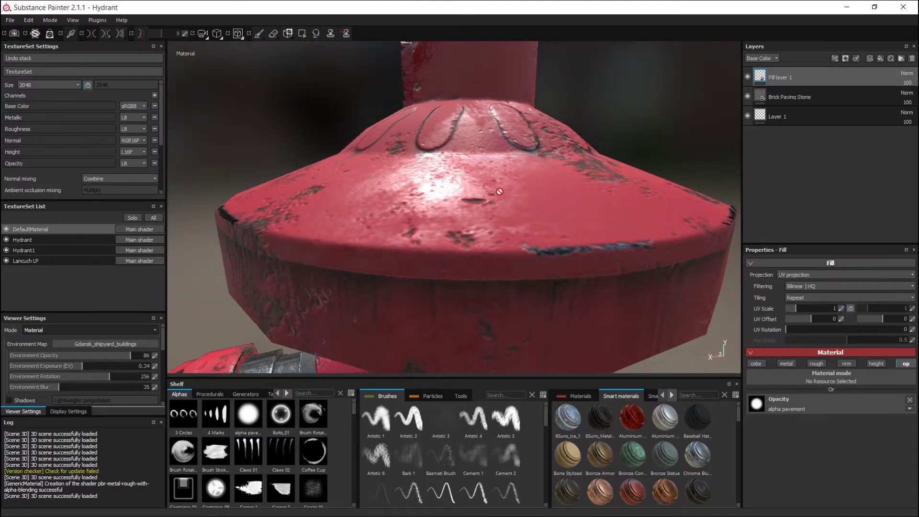
pyautogui.keyDown('alt'); pyautogui.moveTo(553, 223); pyautogui.dragTo(554, 223); pyautogui.keyUp('alt')
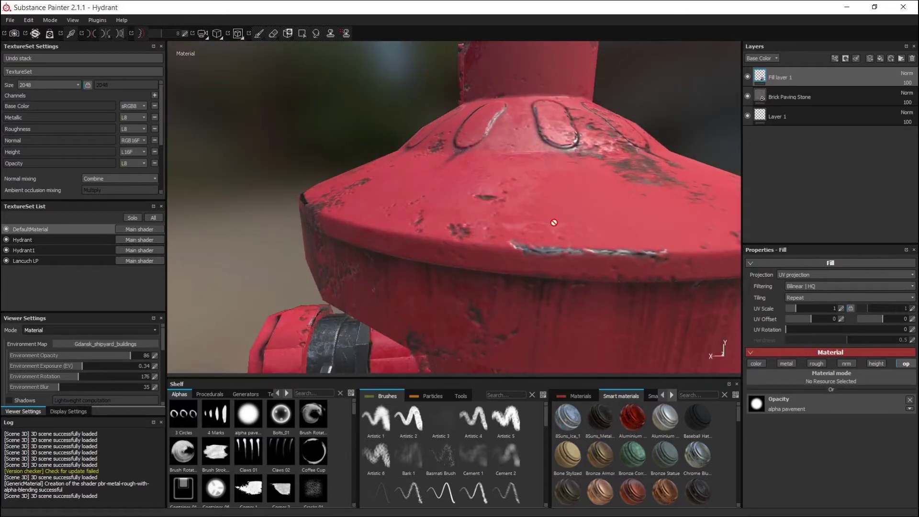
# Orbit past the MUELLER lettering and side nozzle, ending on a front view of the domed top
pyautogui.keyDown('alt'); pyautogui.moveTo(607, 245); pyautogui.dragTo(550, 198); pyautogui.keyUp('alt')
pyautogui.moveTo(541, 248)
pyautogui.keyDown('alt'); pyautogui.mouseDown()
pyautogui.moveTo(544, 205)
pyautogui.moveTo(522, 217)
pyautogui.mouseUp(); pyautogui.keyUp('alt')
pyautogui.keyDown('alt'); pyautogui.moveTo(522, 217); pyautogui.dragTo(462, 242, button='right'); pyautogui.keyUp('alt')
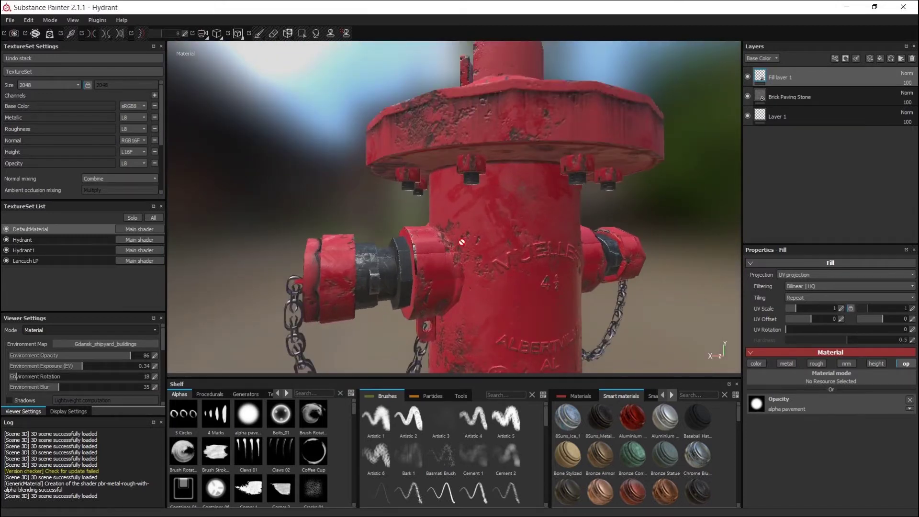
pyautogui.keyDown('alt'); pyautogui.moveTo(461, 242); pyautogui.dragTo(427, 233); pyautogui.keyUp('alt')
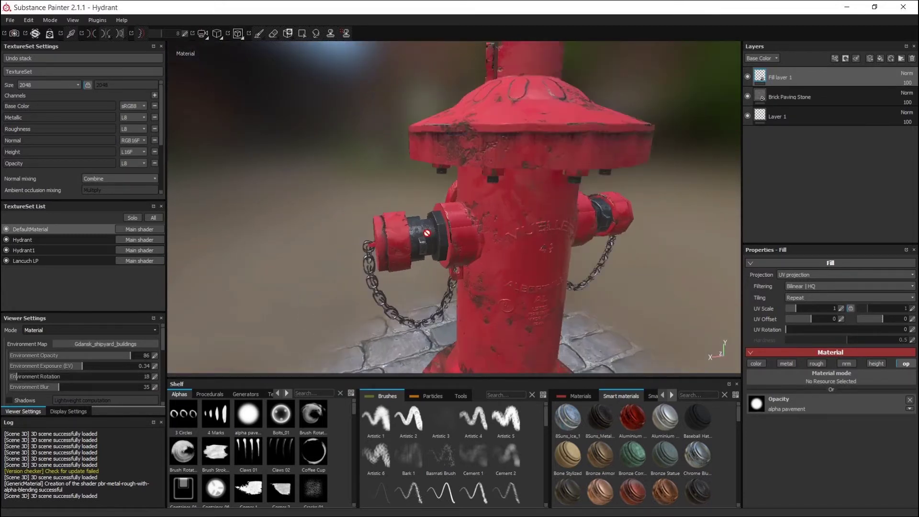
pyautogui.keyDown('alt'); pyautogui.moveTo(426, 233); pyautogui.dragTo(428, 227, button='right'); pyautogui.keyUp('alt')
pyautogui.keyDown('alt'); pyautogui.moveTo(428, 228); pyautogui.dragTo(431, 221); pyautogui.keyUp('alt')
pyautogui.moveTo(430, 221)
pyautogui.keyDown('shift'); pyautogui.mouseDown(button='right')
pyautogui.moveTo(436, 262)
pyautogui.moveTo(554, 127)
pyautogui.mouseUp(button='right'); pyautogui.keyUp('shift')
pyautogui.moveTo(554, 127)
pyautogui.keyDown('alt'); pyautogui.mouseDown()
pyautogui.moveTo(540, 177)
pyautogui.moveTo(510, 206)
pyautogui.moveTo(443, 203)
pyautogui.moveTo(506, 176)
pyautogui.moveTo(501, 188)
pyautogui.mouseUp(); pyautogui.keyUp('alt')
pyautogui.rightClick(338, 106)
# Solo the Base Color channel with C and orbit around the hydrant's dome
pyautogui.press('c')
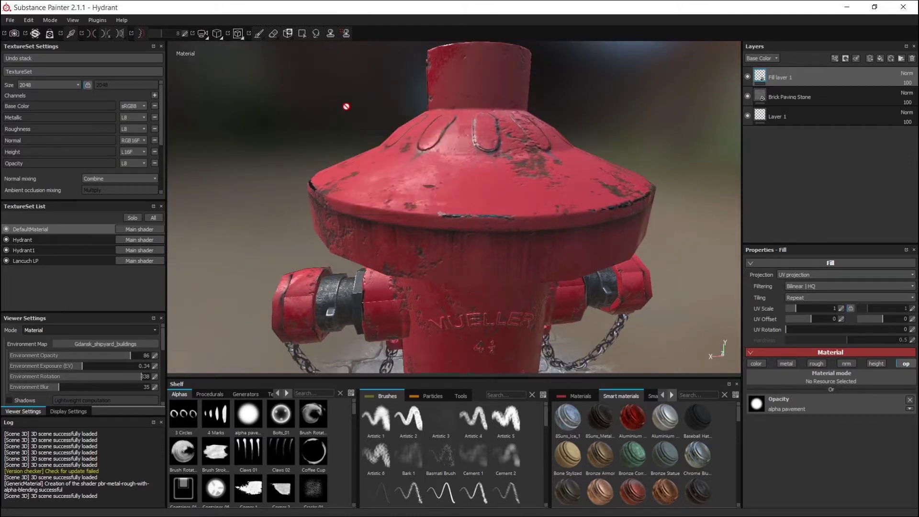
pyautogui.moveTo(472, 168)
pyautogui.keyDown('alt'); pyautogui.mouseDown()
pyautogui.moveTo(521, 254)
pyautogui.moveTo(349, 224)
pyautogui.moveTo(369, 199)
pyautogui.moveTo(497, 152)
pyautogui.moveTo(539, 152)
pyautogui.mouseUp(); pyautogui.keyUp('alt')
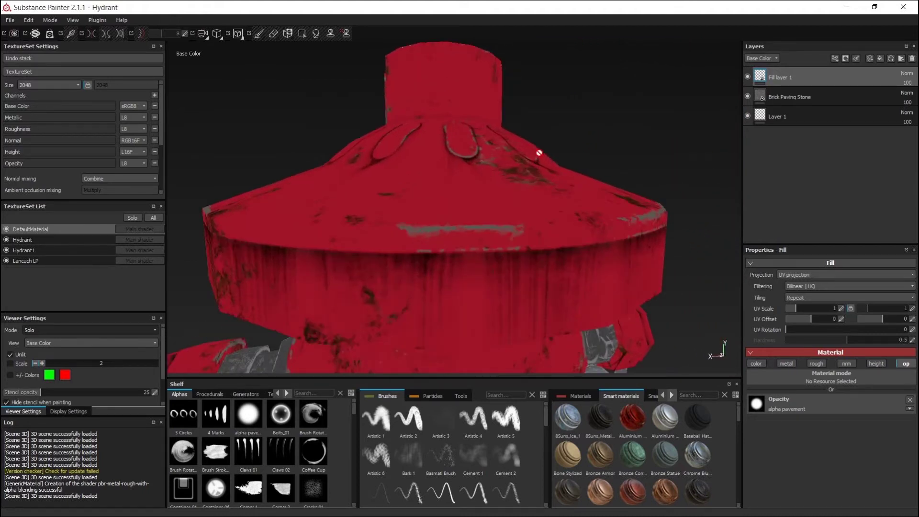
pyautogui.moveTo(488, 165)
pyautogui.keyDown('alt'); pyautogui.mouseDown()
pyautogui.moveTo(471, 188)
pyautogui.moveTo(544, 205)
pyautogui.moveTo(577, 179)
pyautogui.moveTo(555, 149)
pyautogui.moveTo(513, 172)
pyautogui.moveTo(516, 191)
pyautogui.moveTo(538, 151)
pyautogui.mouseUp(); pyautogui.keyUp('alt')
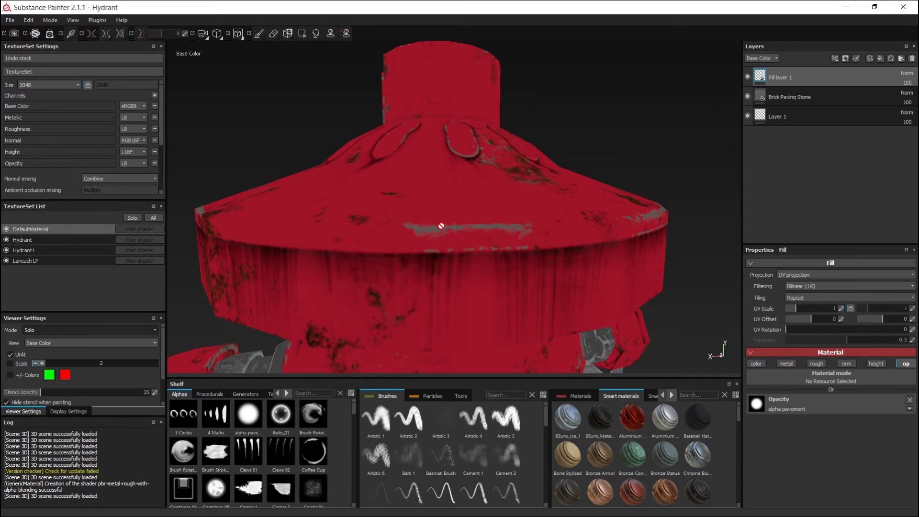
pyautogui.keyDown('alt'); pyautogui.moveTo(440, 226); pyautogui.dragTo(640, 211); pyautogui.keyUp('alt')
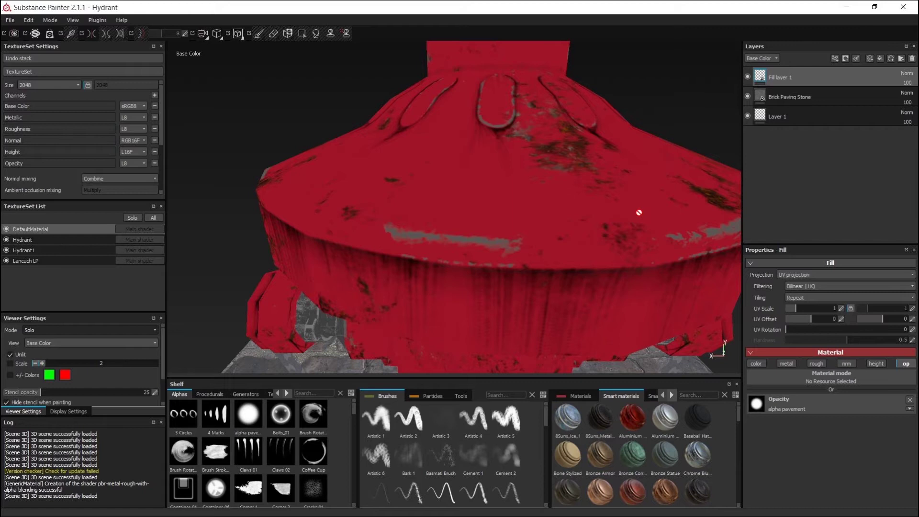
pyautogui.moveTo(639, 212)
pyautogui.keyDown('alt'); pyautogui.mouseDown()
pyautogui.moveTo(537, 205)
pyautogui.moveTo(486, 249)
pyautogui.moveTo(472, 246)
pyautogui.moveTo(526, 223)
pyautogui.moveTo(508, 214)
pyautogui.mouseUp(); pyautogui.keyUp('alt')
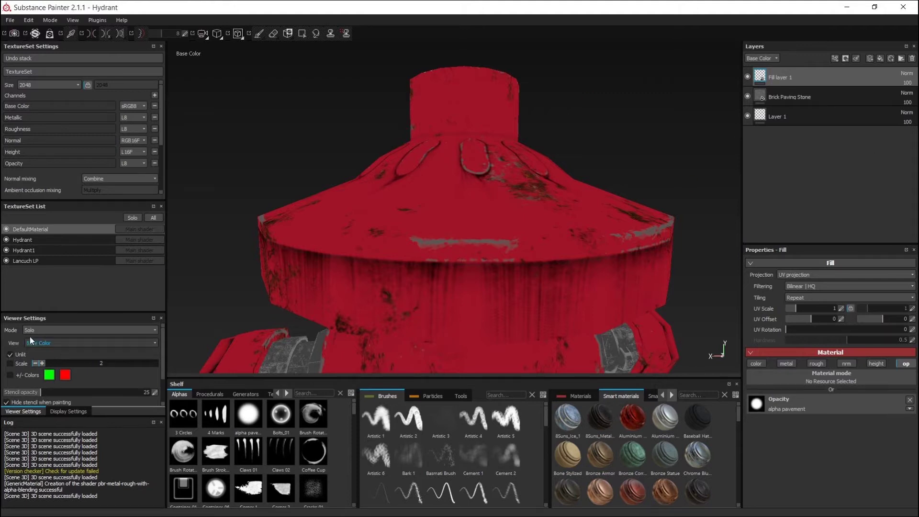
# Select the Hydrant texture set and scroll its layer list down
pyautogui.click(31, 239)
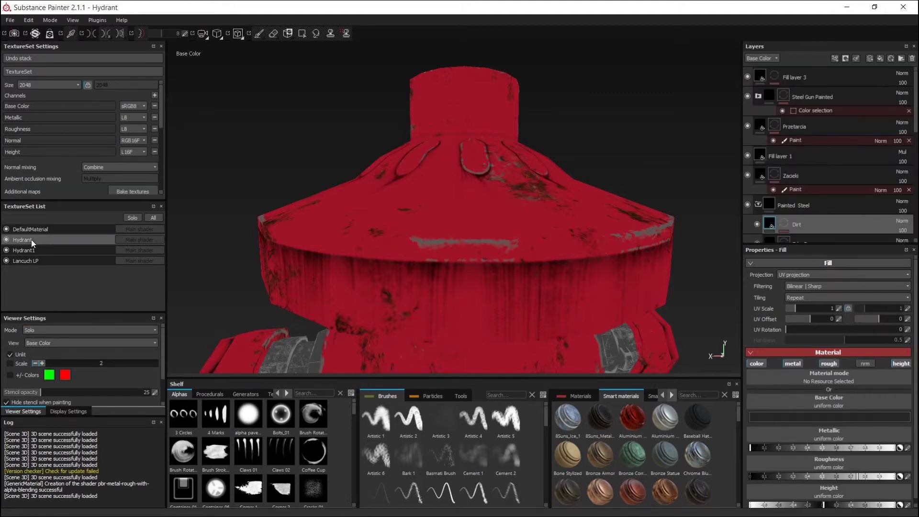
pyautogui.scroll(-1, 828, 334)
pyautogui.scroll(-3, 823, 191)
pyautogui.scroll(-3, 827, 167)
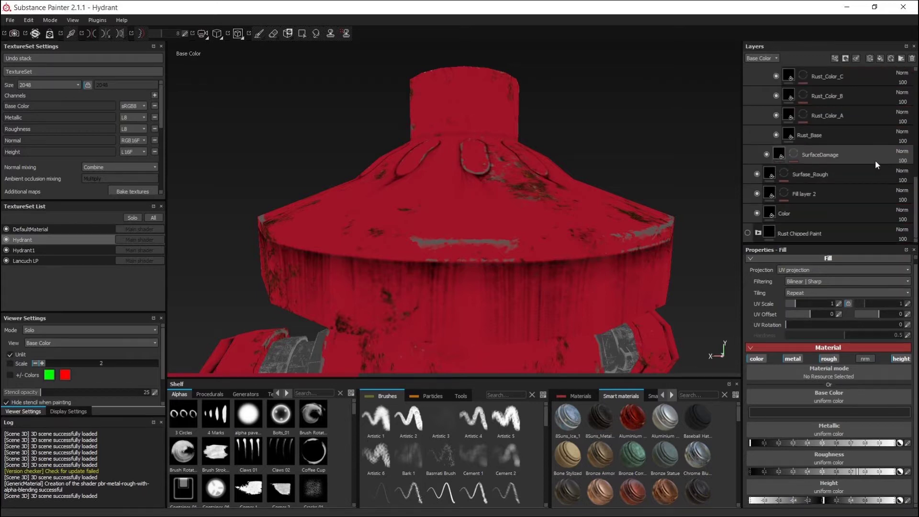
# Switch the viewport back to Display material and reframe the hydrant top
pyautogui.rightClick(582, 141)
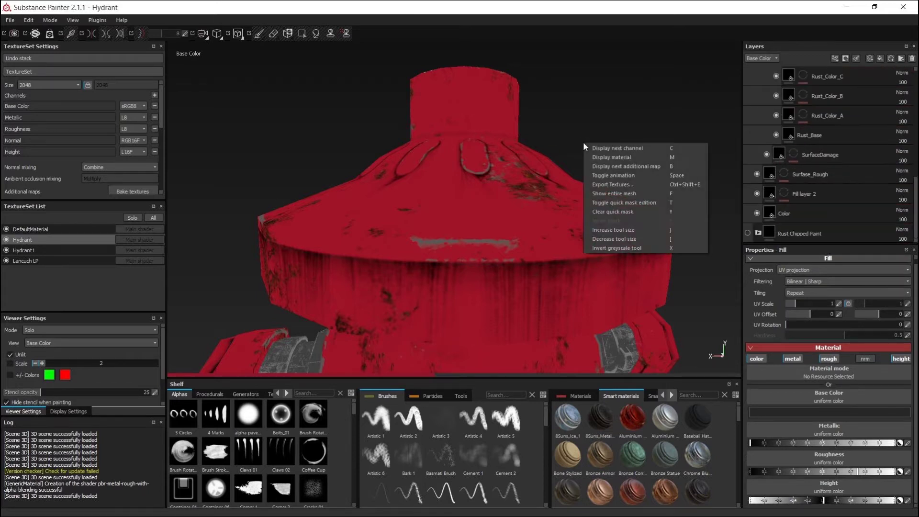
pyautogui.click(612, 157)
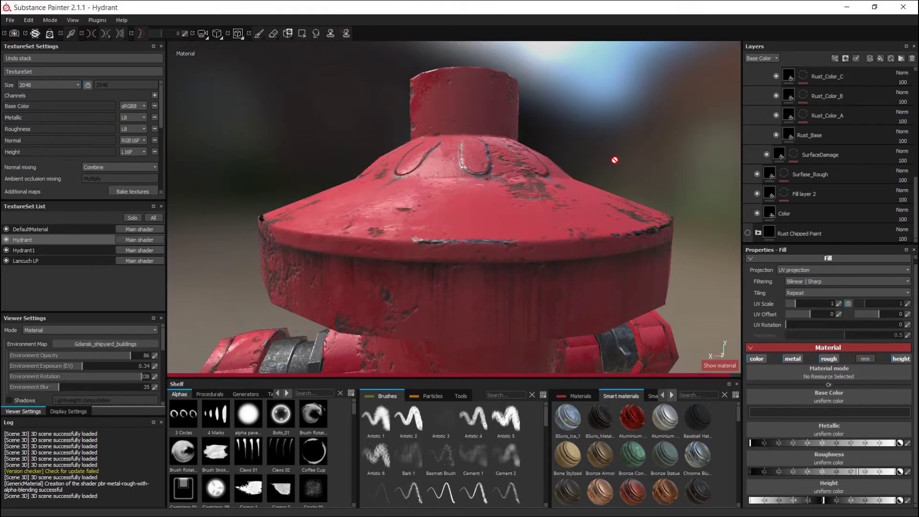
pyautogui.keyDown('alt'); pyautogui.moveTo(615, 159); pyautogui.dragTo(616, 164); pyautogui.keyUp('alt')
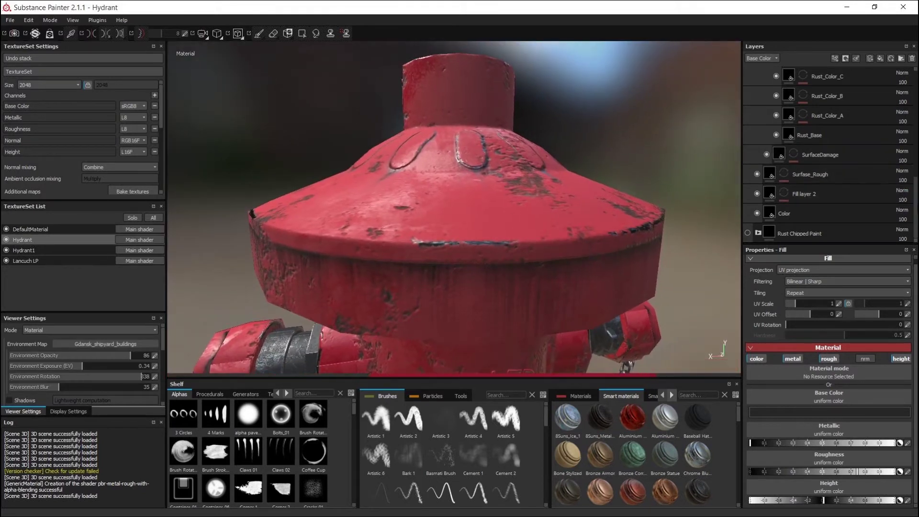
pyautogui.moveTo(916, 205); pyautogui.dragTo(912, 216)
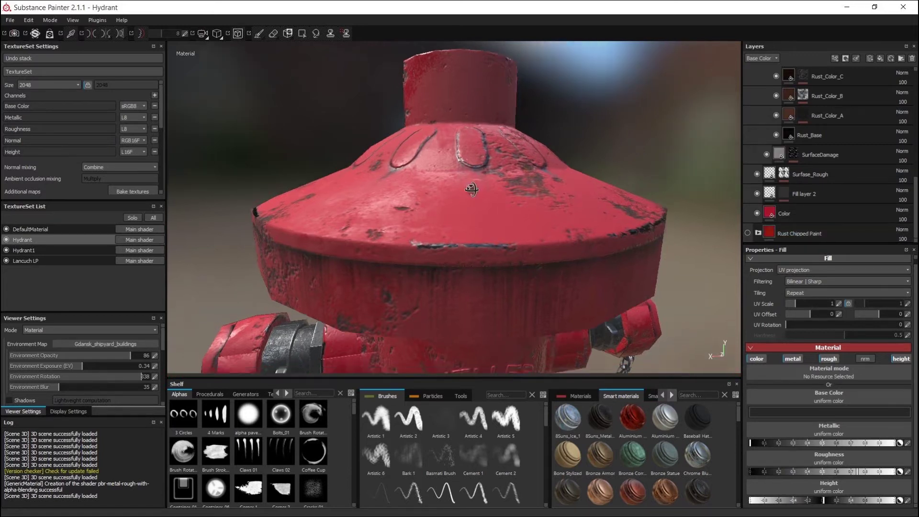
# In the Color layer's Base Color picker, try brighter and yellow hues, then restore the red
pyautogui.click(792, 214)
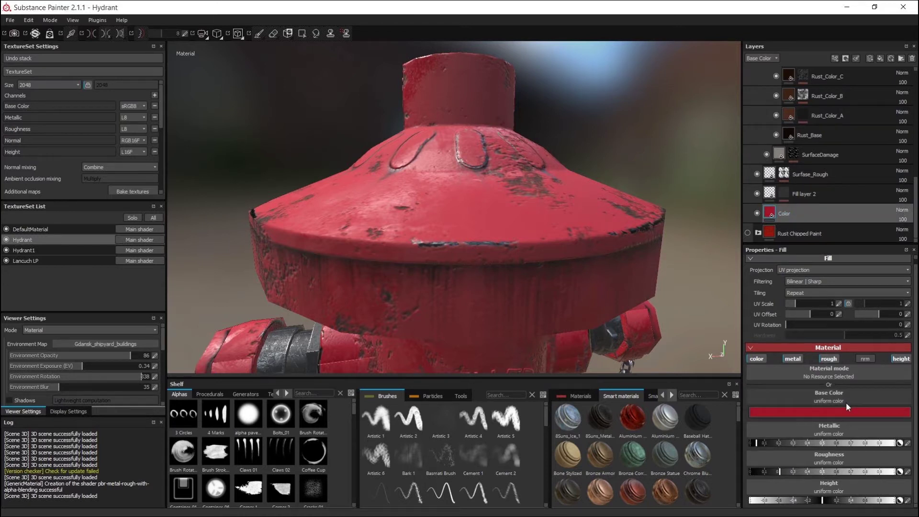
pyautogui.click(833, 413)
pyautogui.click(817, 394)
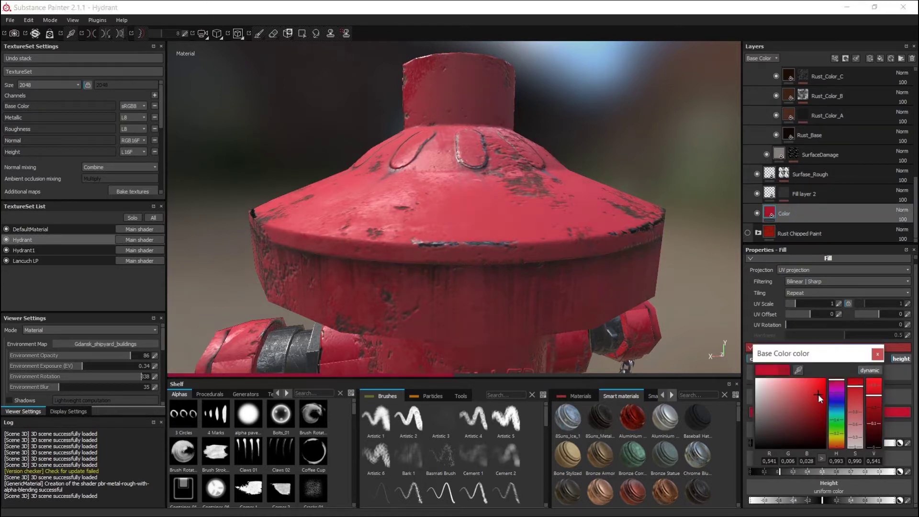
pyautogui.click(836, 435)
pyautogui.moveTo(838, 438); pyautogui.dragTo(840, 442)
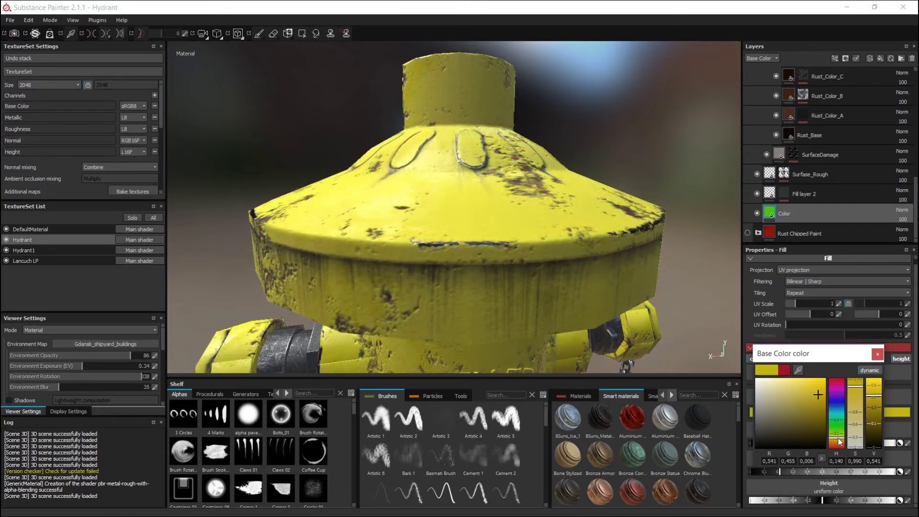
pyautogui.click(875, 358)
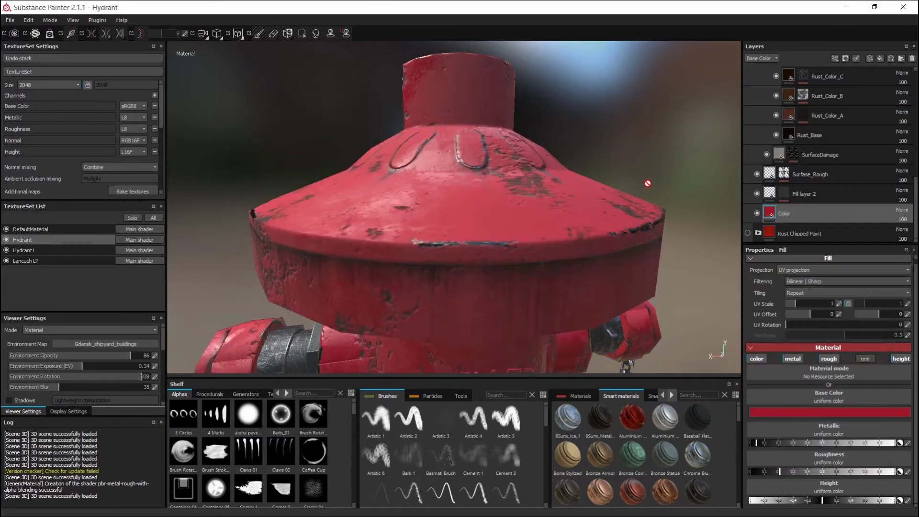
# Fine-tune the red paint's brightness and lower roughness to about 0.1
pyautogui.click(779, 412)
pyautogui.click(818, 416)
pyautogui.keyDown('shift'); pyautogui.moveTo(545, 196); pyautogui.dragTo(565, 168, button='right'); pyautogui.keyUp('shift')
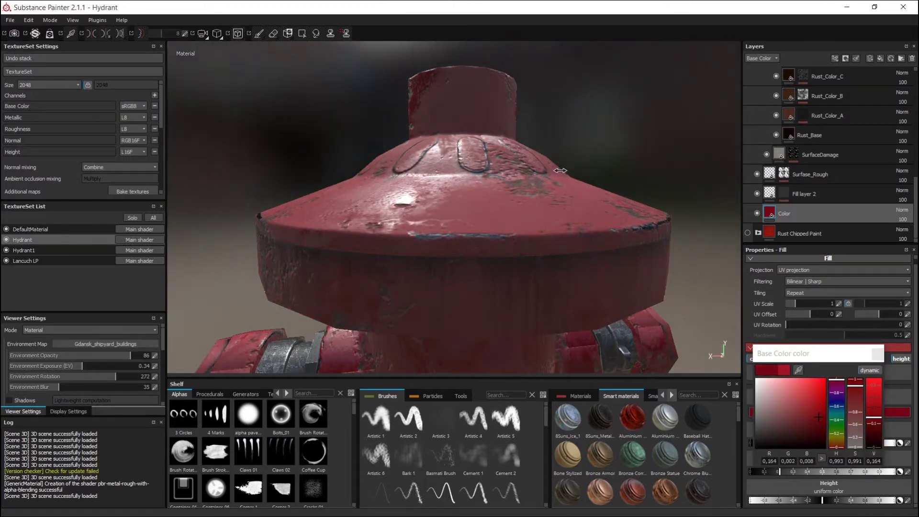
pyautogui.click(814, 403)
pyautogui.moveTo(545, 218)
pyautogui.keyDown('shift'); pyautogui.mouseDown(button='right')
pyautogui.moveTo(590, 219)
pyautogui.moveTo(580, 219)
pyautogui.mouseUp(button='right'); pyautogui.keyUp('shift')
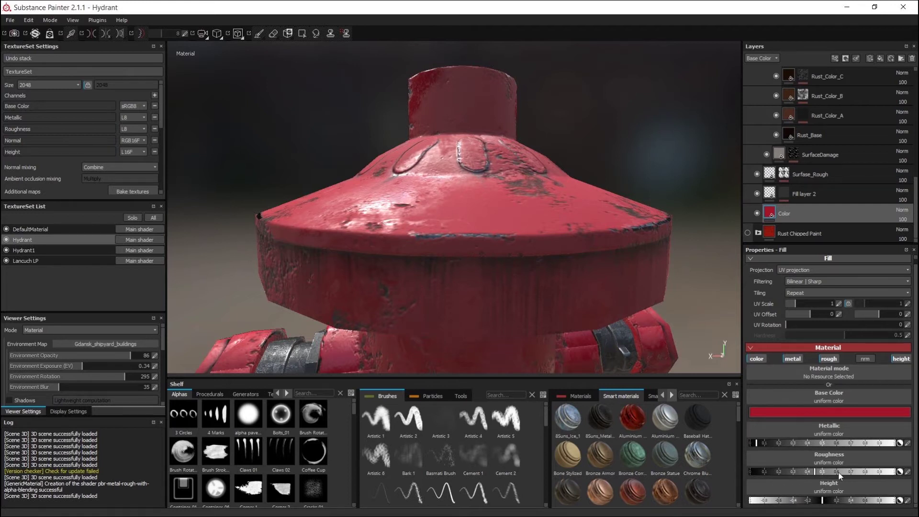
pyautogui.moveTo(839, 475); pyautogui.dragTo(768, 474)
pyautogui.keyDown('alt'); pyautogui.moveTo(592, 231); pyautogui.dragTo(599, 123); pyautogui.keyUp('alt')
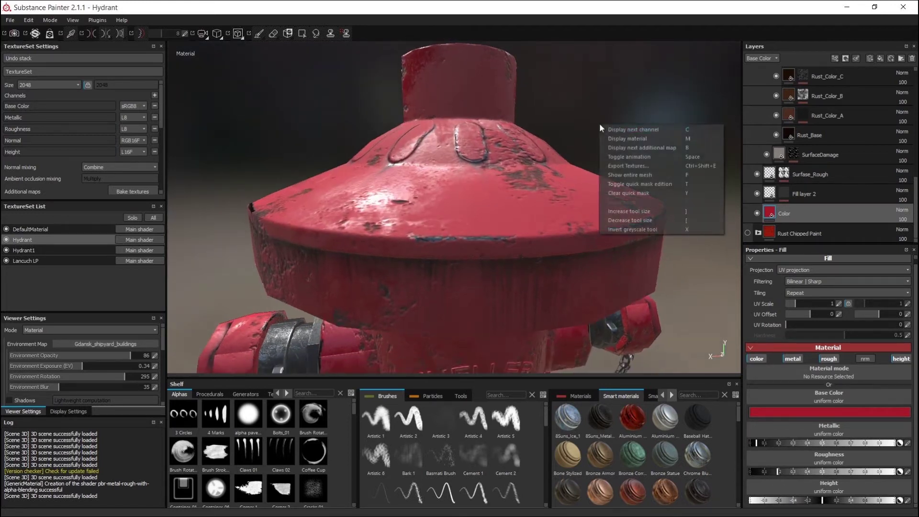
# Cycle the viewport through the Base Color, Metallic and Roughness channels while orbiting
pyautogui.press('c')
pyautogui.rightClick(611, 127)
pyautogui.click(619, 131)
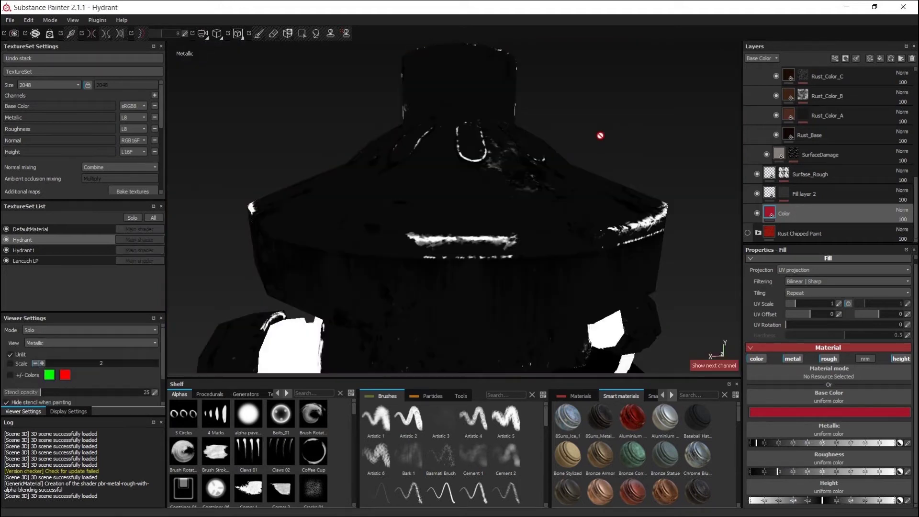
pyautogui.keyDown('alt'); pyautogui.moveTo(599, 142); pyautogui.dragTo(605, 134); pyautogui.keyUp('alt')
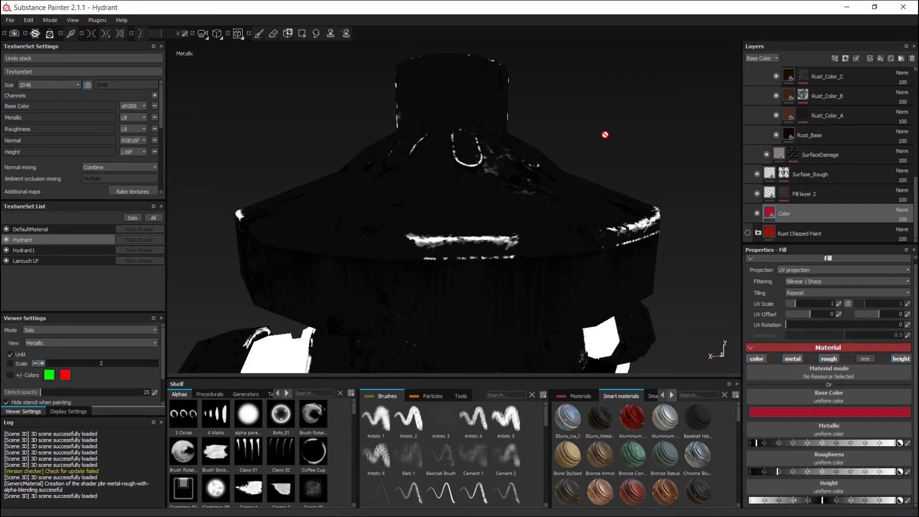
pyautogui.keyDown('alt'); pyautogui.moveTo(366, 167); pyautogui.dragTo(448, 199); pyautogui.keyUp('alt')
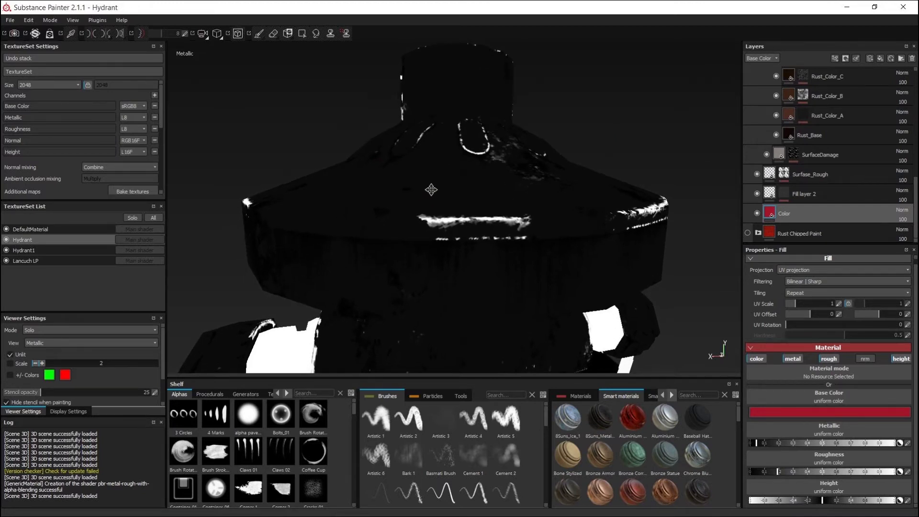
pyautogui.rightClick(561, 134)
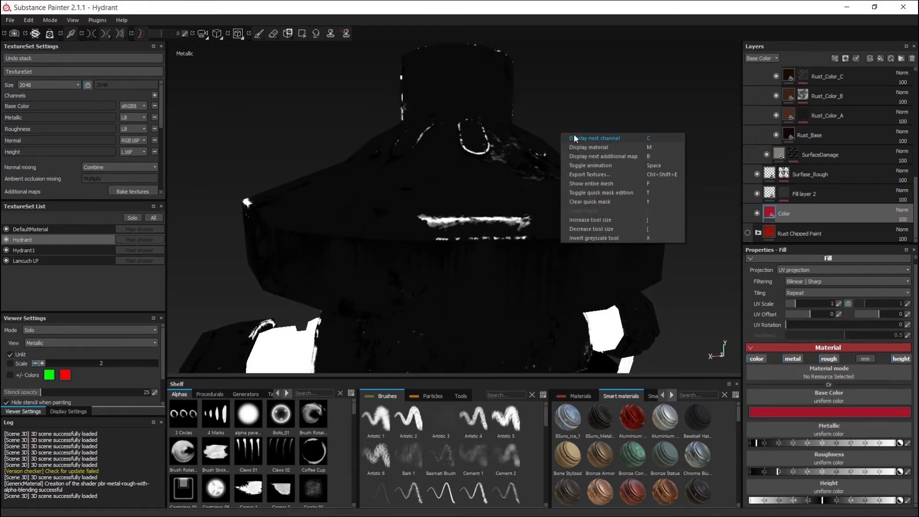
pyautogui.click(573, 139)
# Step through the Normal and Height channels, then return to the shaded material and zoom out
pyautogui.rightClick(573, 135)
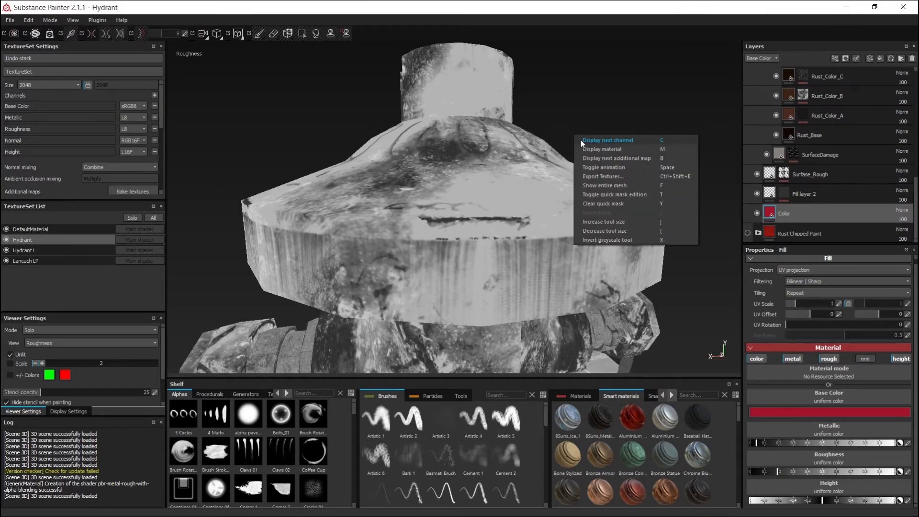
pyautogui.click(581, 141)
pyautogui.rightClick(580, 138)
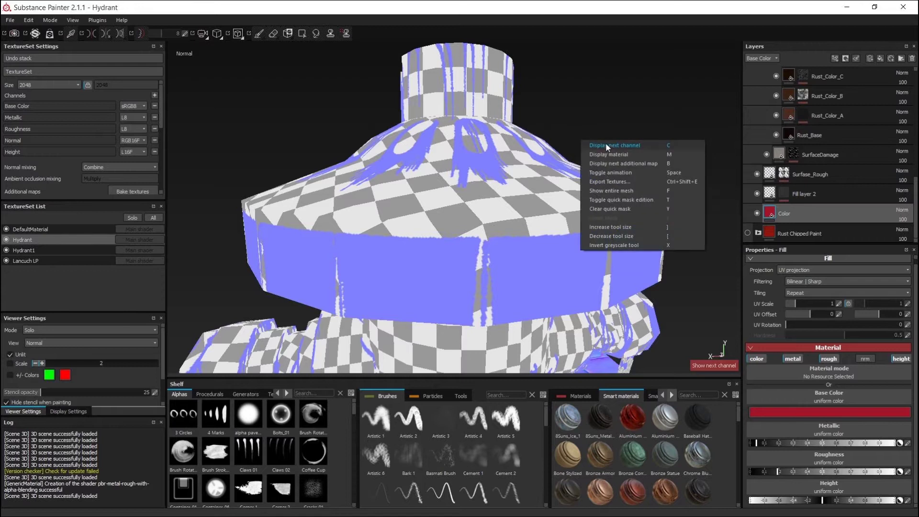
pyautogui.click(605, 142)
pyautogui.rightClick(594, 148)
pyautogui.click(646, 165)
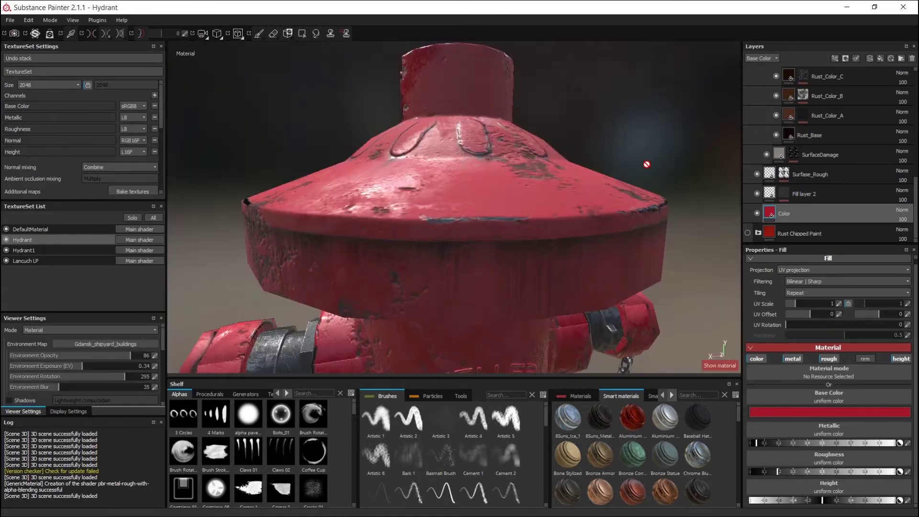
pyautogui.keyDown('alt'); pyautogui.moveTo(576, 161); pyautogui.dragTo(506, 198); pyautogui.keyUp('alt')
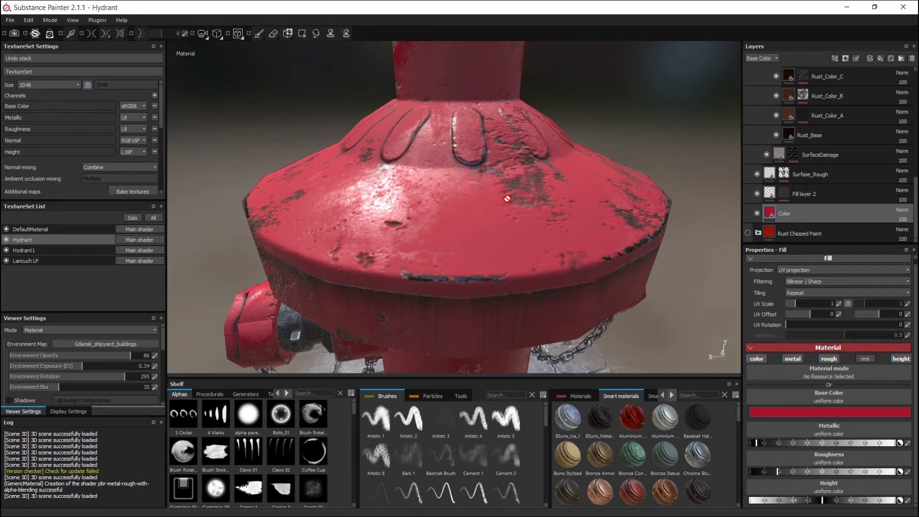
pyautogui.scroll(-5, 507, 198)
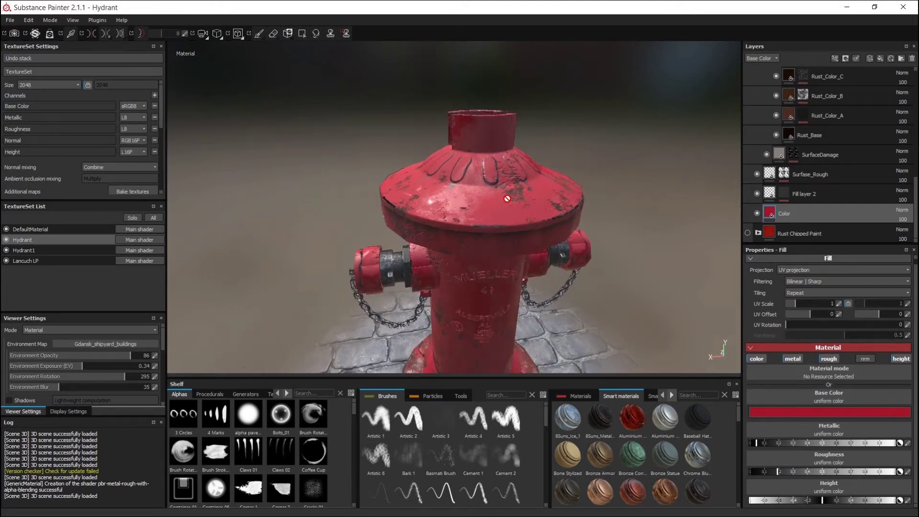
# Switch to the 3D/2D side-by-side layout and cycle the display to the Base Color channel
pyautogui.click(241, 33)
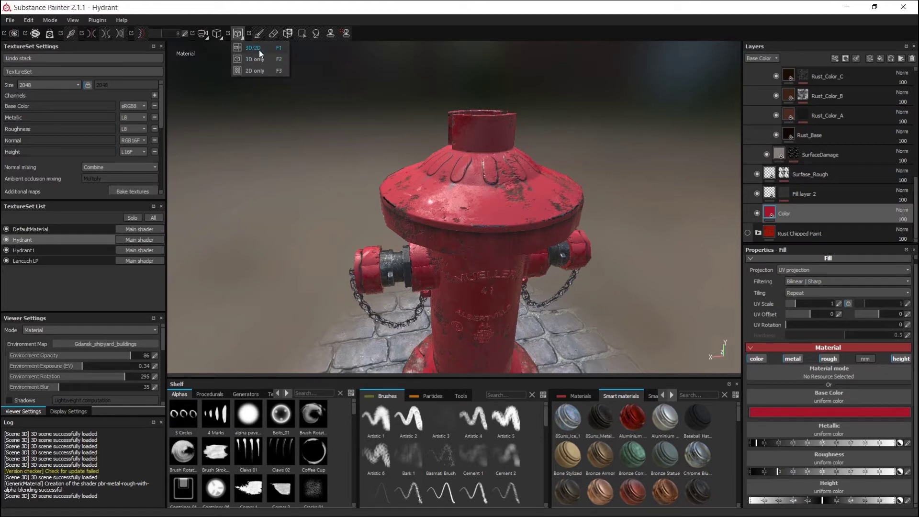
pyautogui.click(259, 50)
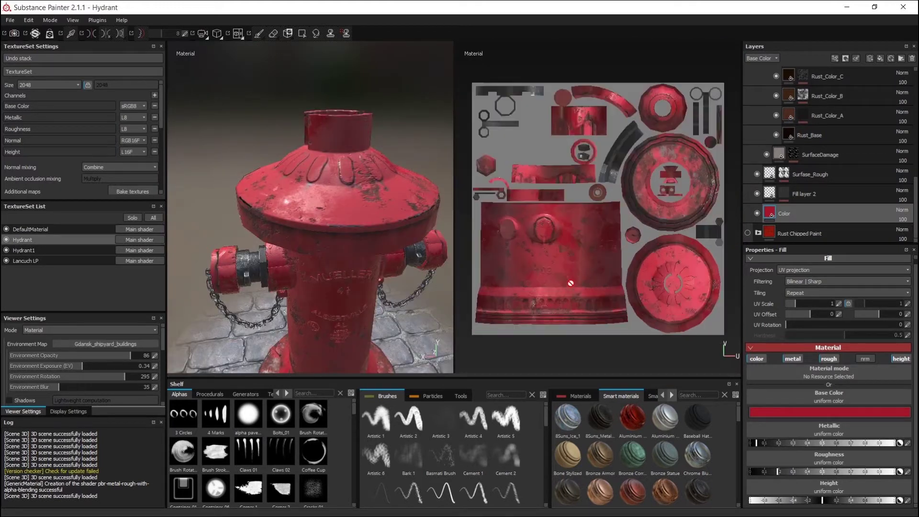
pyautogui.scroll(5, 564, 243)
pyautogui.rightClick(567, 242)
pyautogui.click(580, 247)
pyautogui.rightClick(581, 246)
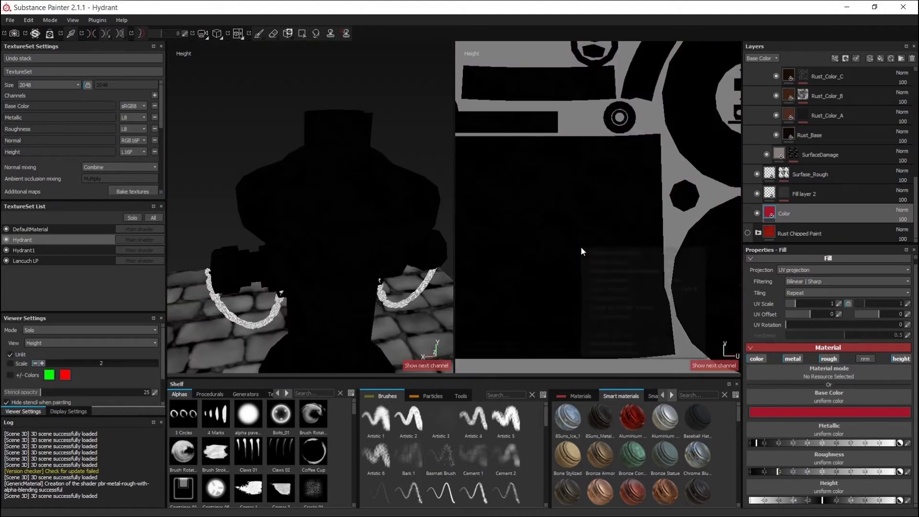
pyautogui.click(588, 251)
# Zoom and pan the 2D UV texture across the cap shape and rust areas
pyautogui.scroll(2, 572, 244)
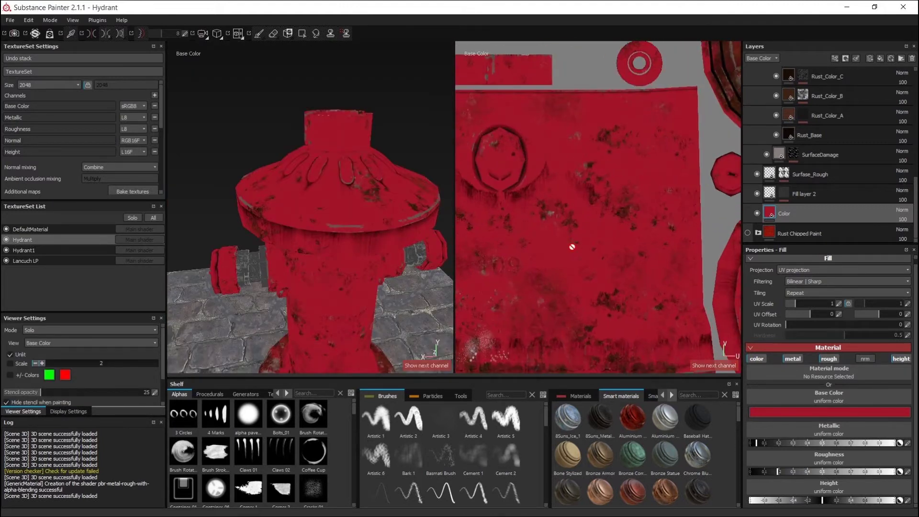
pyautogui.scroll(2, 572, 239)
pyautogui.scroll(2, 572, 225)
pyautogui.moveTo(684, 249)
pyautogui.mouseDown(button='middle')
pyautogui.moveTo(601, 173)
pyautogui.moveTo(564, 189)
pyautogui.moveTo(593, 128)
pyautogui.moveTo(591, 165)
pyautogui.moveTo(702, 156)
pyautogui.mouseUp(button='middle')
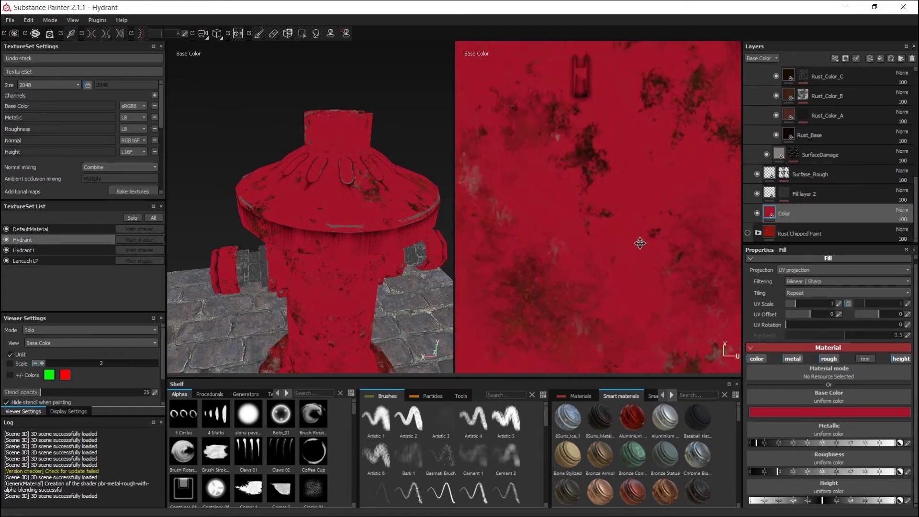
pyautogui.moveTo(513, 123); pyautogui.dragTo(641, 205, button='middle')
pyautogui.moveTo(626, 124)
pyautogui.mouseDown(button='middle')
pyautogui.moveTo(594, 241)
pyautogui.moveTo(598, 195)
pyautogui.mouseUp(button='middle')
pyautogui.scroll(-1, 599, 195)
pyautogui.scroll(-2, 598, 195)
pyautogui.scroll(-2, 617, 181)
pyautogui.scroll(-1, 616, 181)
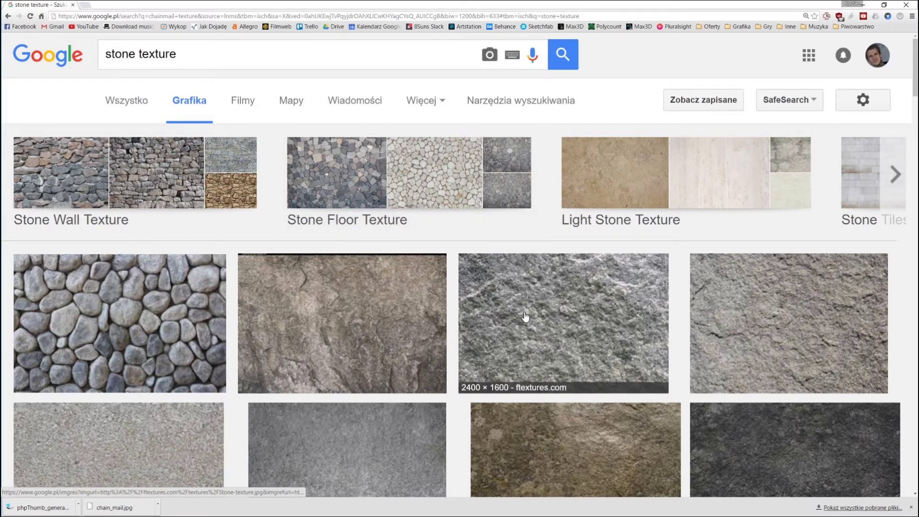
# Browse the stone texture results and open the Stone Castle Wall Texture 2 preview
pyautogui.scroll(-4, 555, 275)
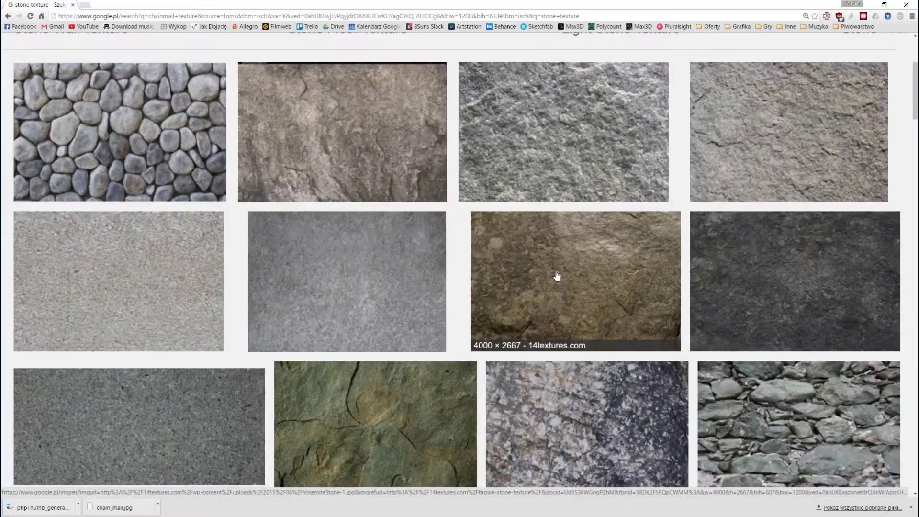
pyautogui.scroll(-5, 556, 275)
pyautogui.scroll(6, 556, 274)
pyautogui.scroll(2, 557, 274)
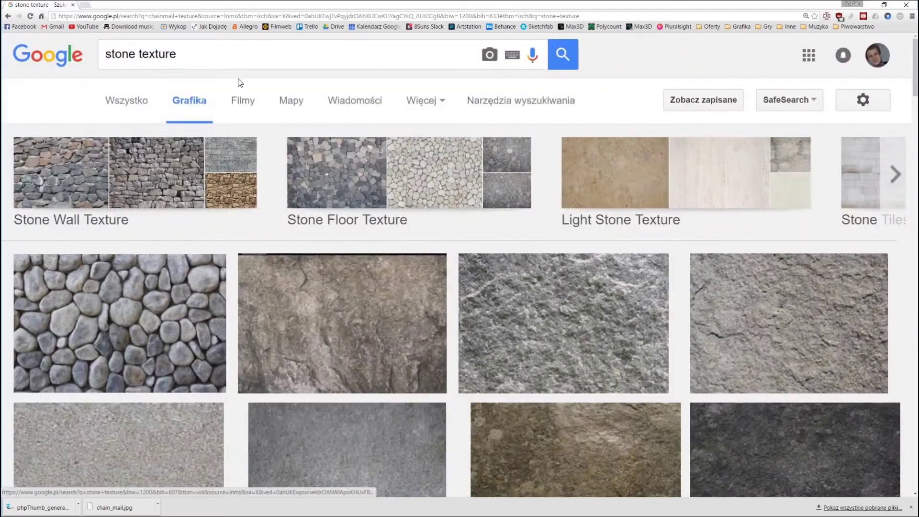
pyautogui.scroll(-5, 257, 299)
pyautogui.scroll(-3, 258, 304)
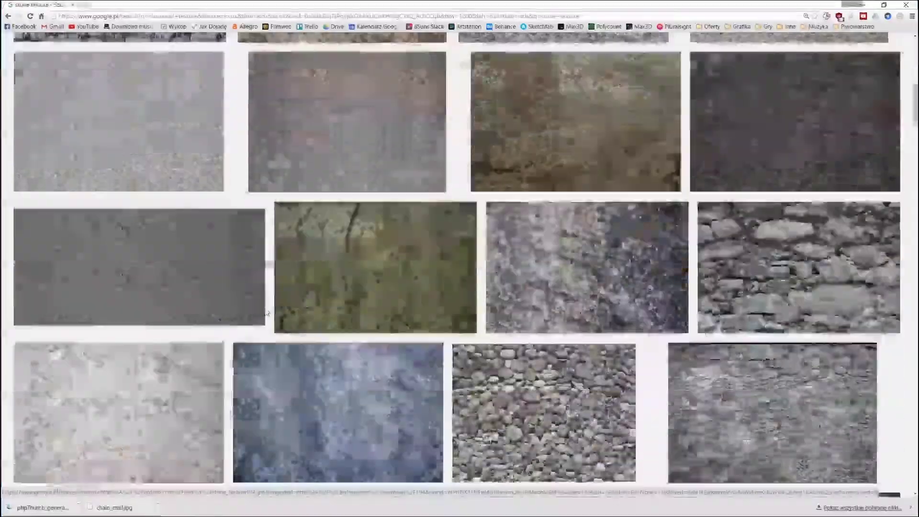
pyautogui.scroll(-5, 271, 317)
pyautogui.scroll(-2, 271, 317)
pyautogui.scroll(-4, 354, 283)
pyautogui.scroll(-5, 359, 293)
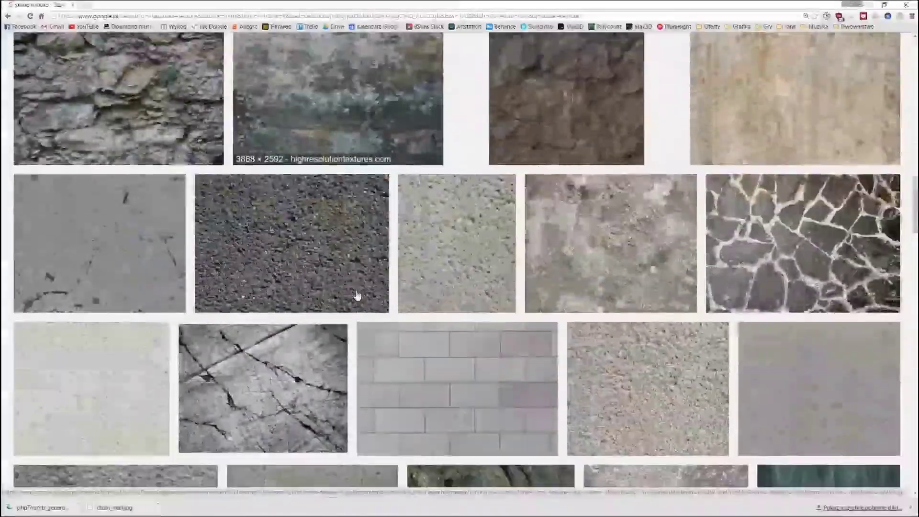
pyautogui.scroll(-5, 382, 296)
pyautogui.scroll(-4, 723, 271)
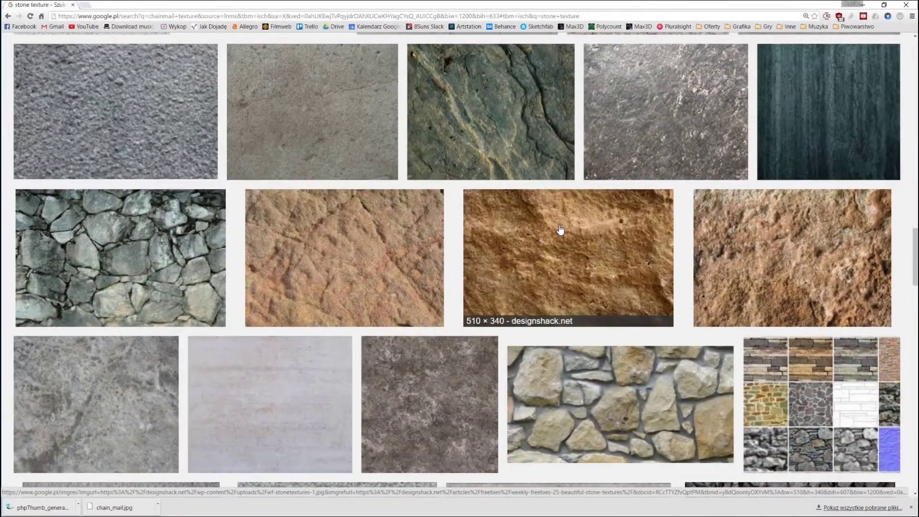
pyautogui.scroll(-5, 559, 230)
pyautogui.scroll(-4, 560, 230)
pyautogui.scroll(-5, 560, 230)
pyautogui.scroll(-3, 560, 229)
pyautogui.scroll(-4, 560, 230)
pyautogui.scroll(-6, 562, 232)
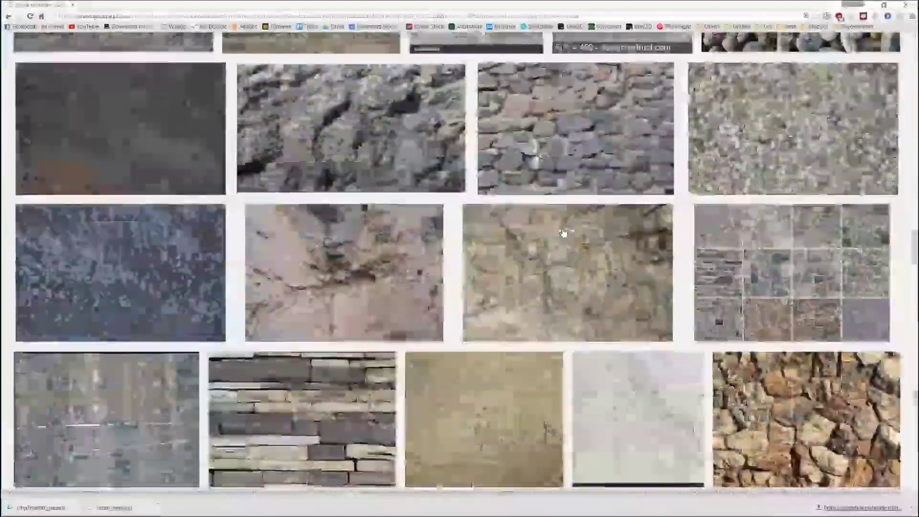
pyautogui.scroll(-5, 563, 233)
pyautogui.scroll(-5, 564, 233)
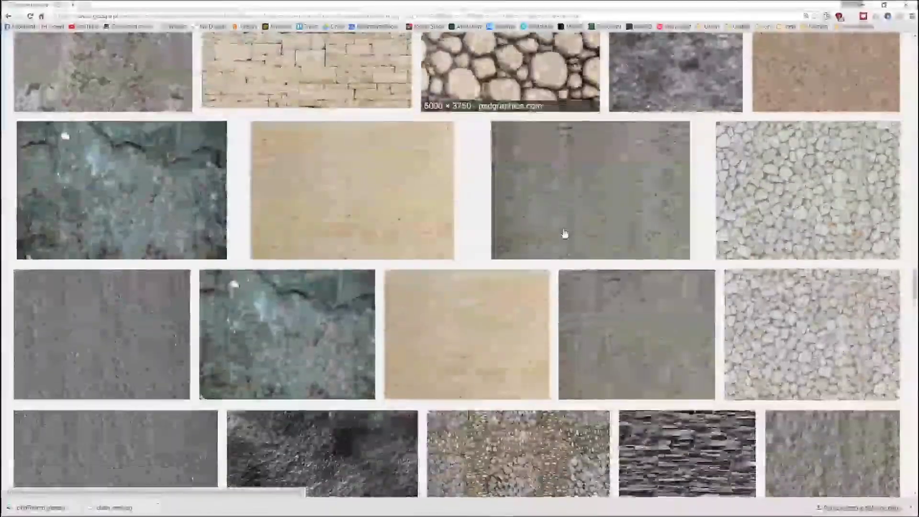
pyautogui.scroll(-5, 564, 233)
pyautogui.scroll(-5, 562, 232)
pyautogui.scroll(-5, 562, 232)
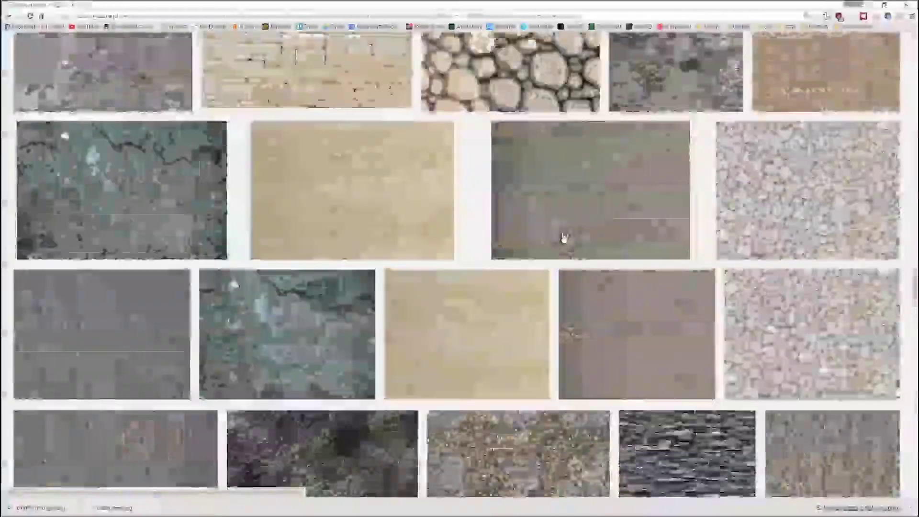
pyautogui.scroll(5, 563, 238)
pyautogui.scroll(3, 375, 235)
pyautogui.scroll(4, 348, 282)
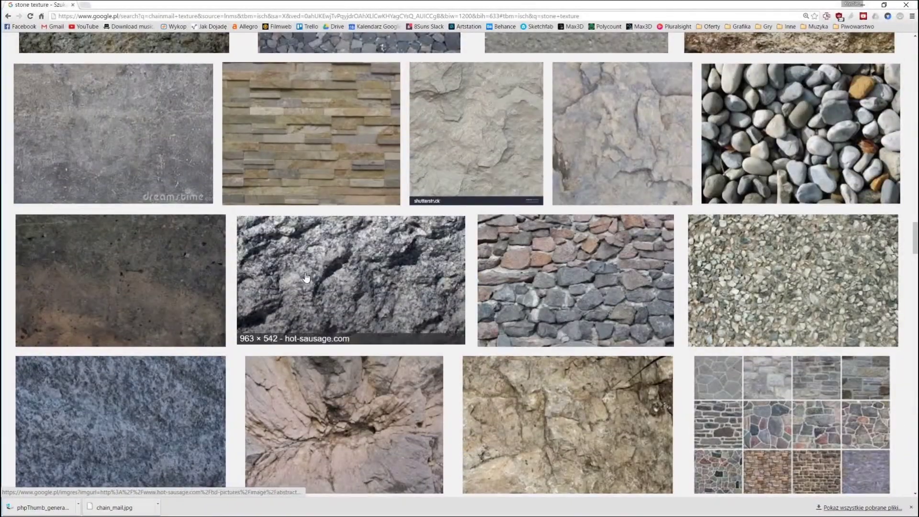
pyautogui.scroll(5, 306, 278)
pyautogui.scroll(3, 315, 273)
pyautogui.scroll(3, 325, 268)
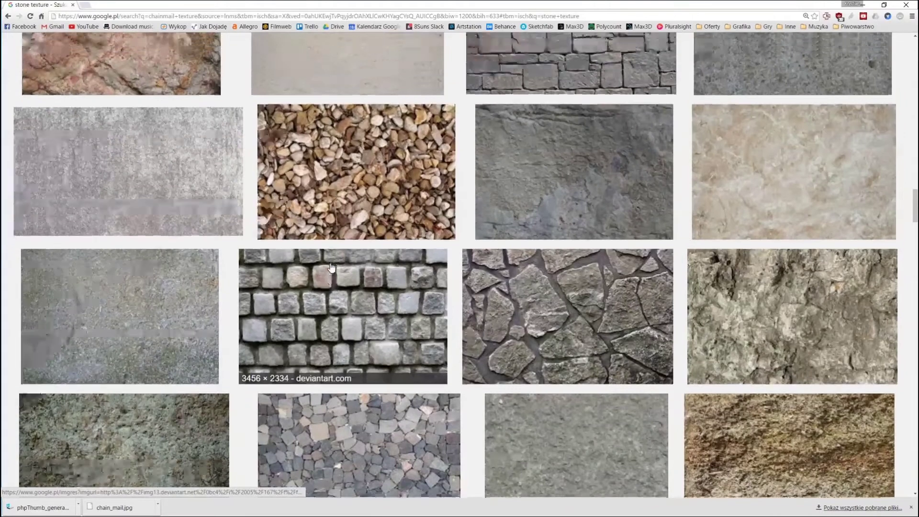
pyautogui.scroll(3, 331, 267)
pyautogui.click(569, 158)
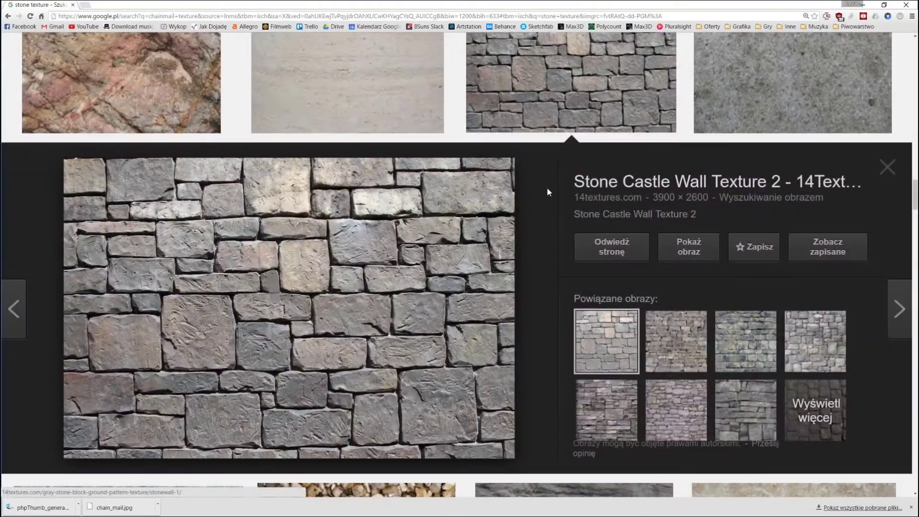
# Open the full-size image and save it as StoneWall-1.jpg in the Slajdy folder
pyautogui.click(706, 251)
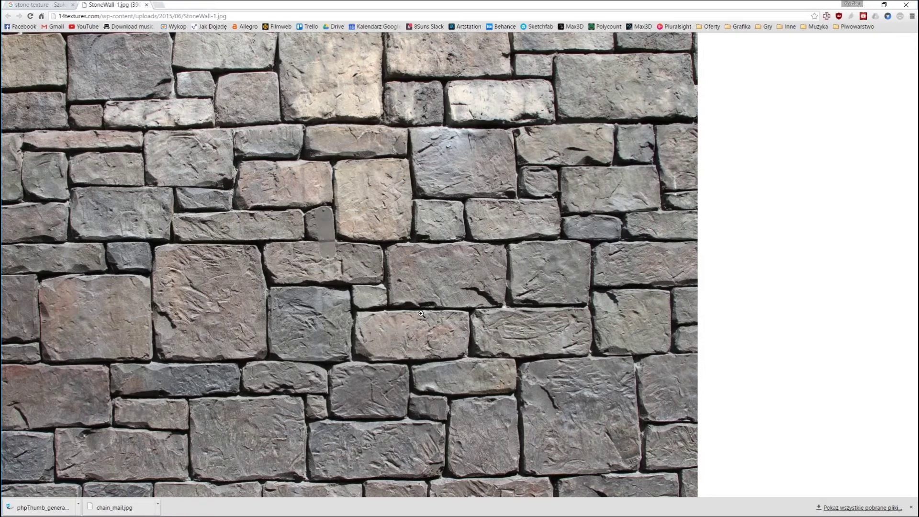
pyautogui.rightClick(459, 175)
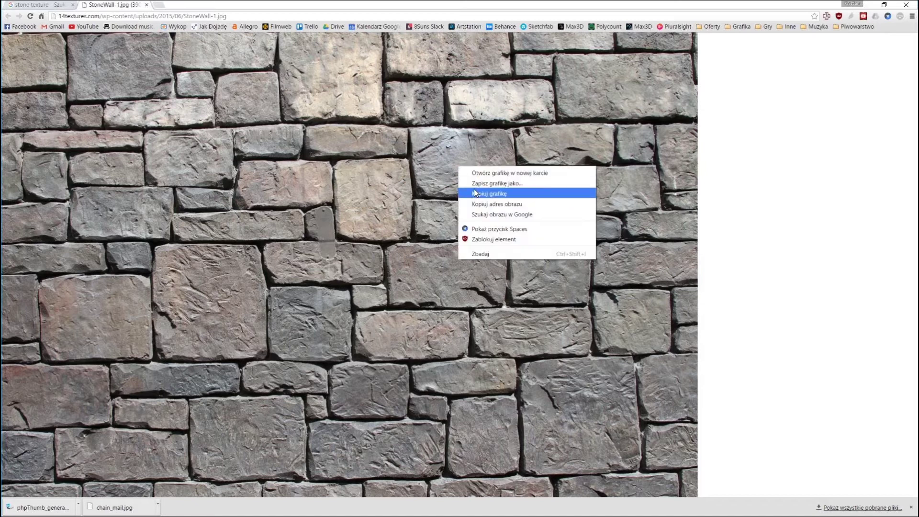
pyautogui.click(481, 184)
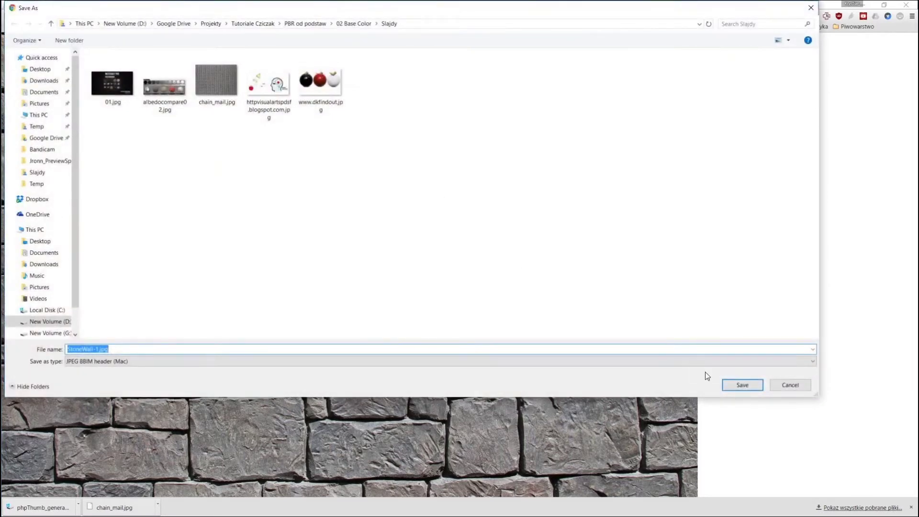
pyautogui.click(735, 385)
# Reveal StoneWall-1.jpg in File Explorer and open it in Photoshop
pyautogui.click(78, 510)
pyautogui.click(96, 477)
pyautogui.rightClick(509, 123)
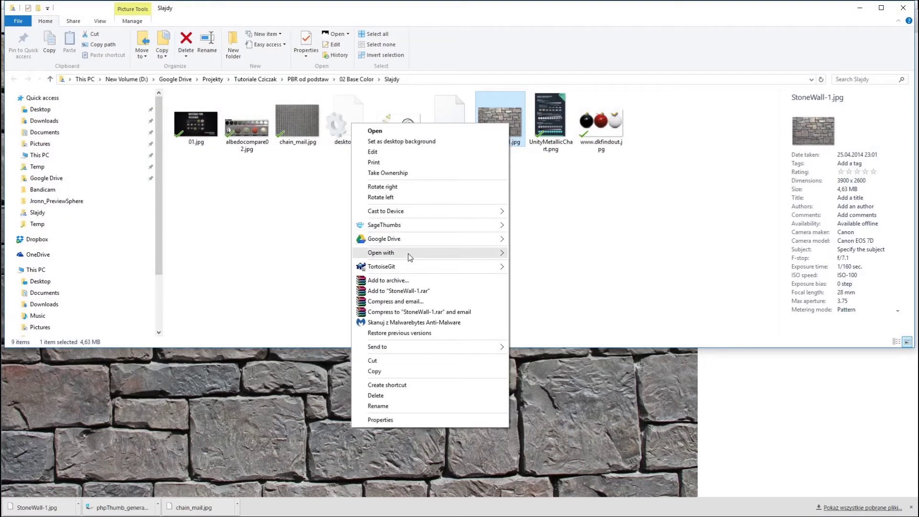
pyautogui.moveTo(381, 253)
pyautogui.click(268, 274)
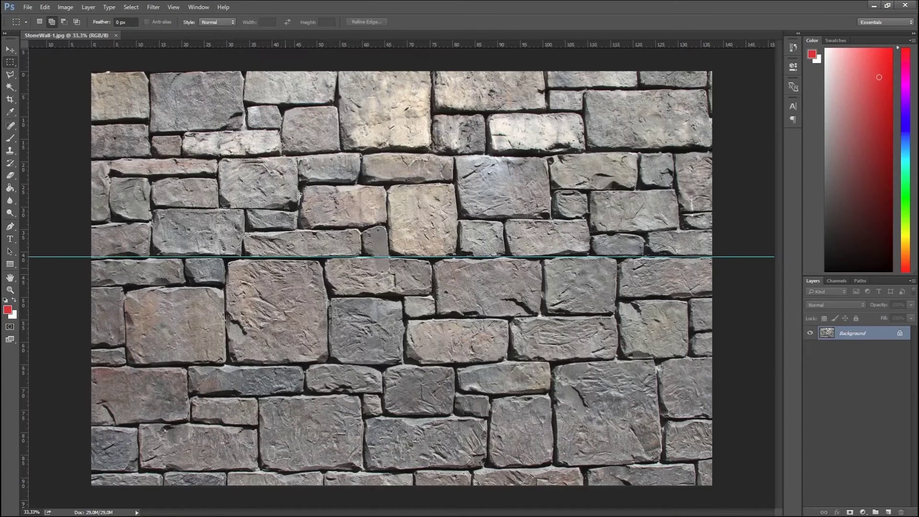
# Switch to the Move tool and clear the horizontal guide crossing the wall photo
pyautogui.press('v')
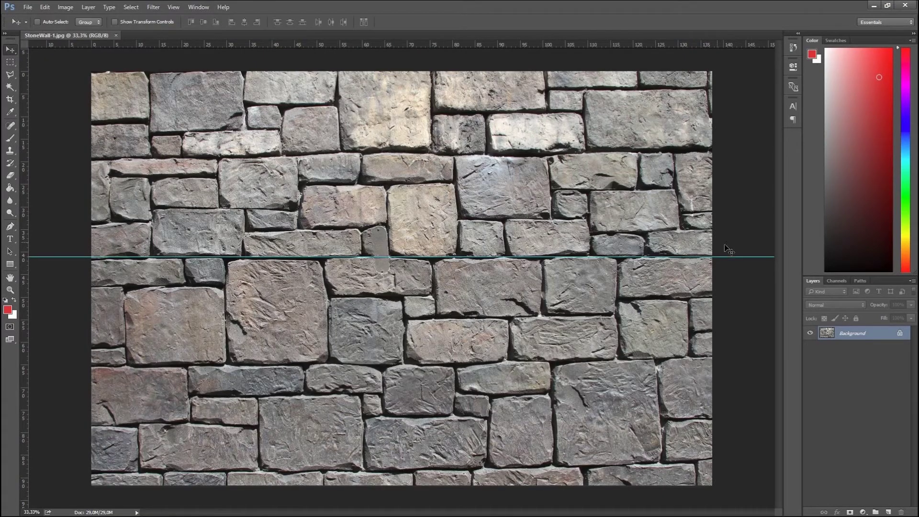
pyautogui.hotkey('ctrl', ';')
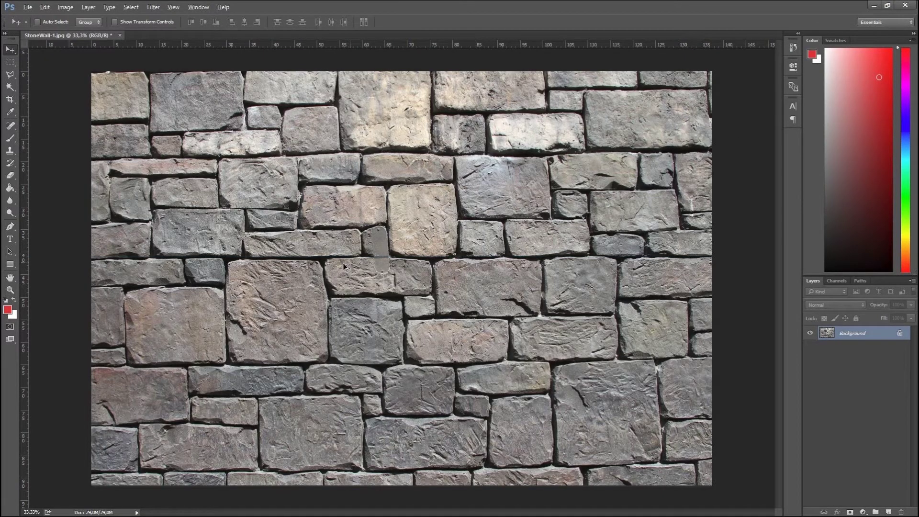
pyautogui.keyDown('alt'); pyautogui.scroll(3, 343, 262); pyautogui.keyUp('alt')
pyautogui.keyDown('alt'); pyautogui.scroll(3, 301, 268); pyautogui.keyUp('alt')
# Zoom in and out on the stone wall to inspect the stones up close
pyautogui.keyDown('alt'); pyautogui.scroll(2, 257, 275); pyautogui.keyUp('alt')
pyautogui.keyDown('alt'); pyautogui.scroll(1, 257, 275); pyautogui.keyUp('alt')
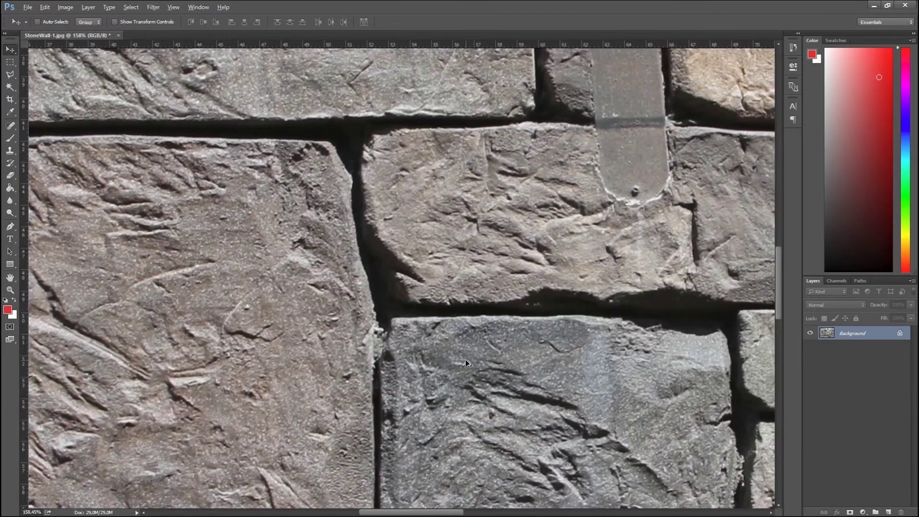
pyautogui.keyDown('alt'); pyautogui.scroll(1, 465, 360); pyautogui.keyUp('alt')
pyautogui.keyDown('alt'); pyautogui.scroll(1, 552, 430); pyautogui.keyUp('alt')
pyautogui.keyDown('alt'); pyautogui.scroll(1, 552, 431); pyautogui.keyUp('alt')
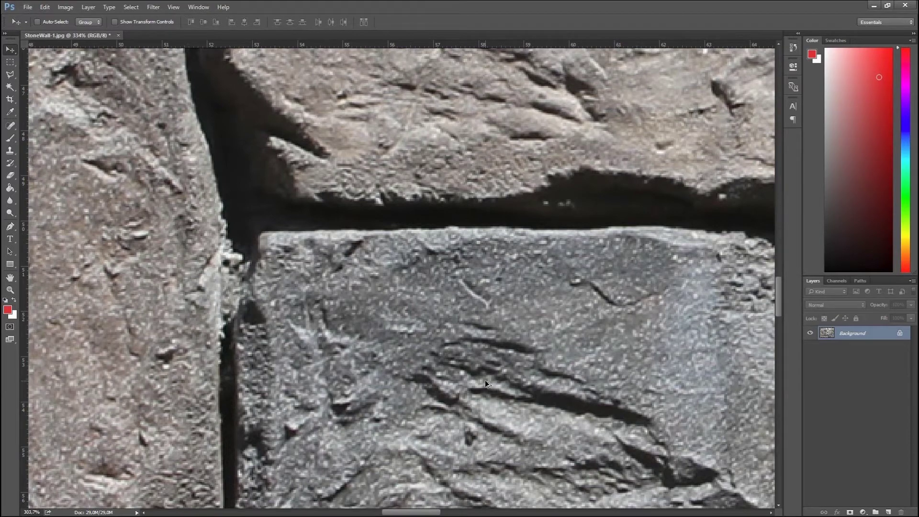
pyautogui.keyDown('alt'); pyautogui.scroll(-3, 484, 379); pyautogui.keyUp('alt')
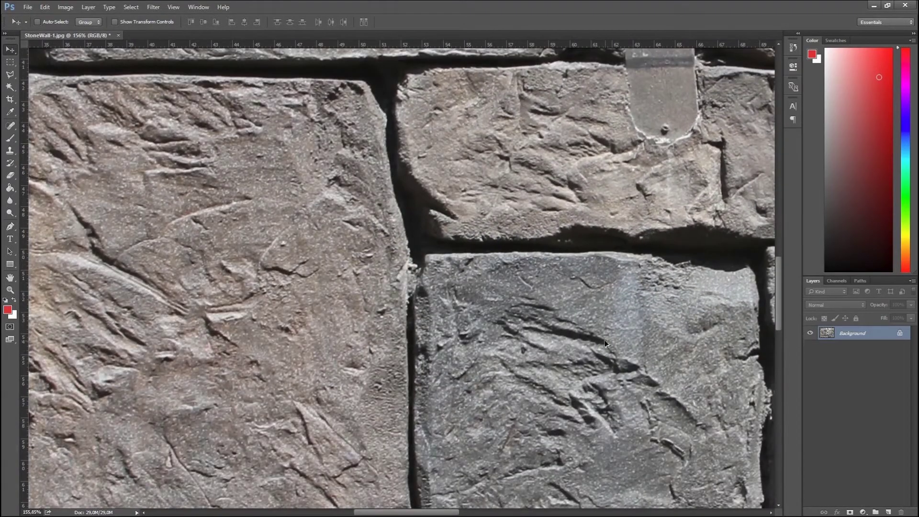
pyautogui.keyDown('alt'); pyautogui.scroll(2, 603, 342); pyautogui.keyUp('alt')
pyautogui.keyDown('alt'); pyautogui.scroll(1, 604, 342); pyautogui.keyUp('alt')
pyautogui.keyDown('alt'); pyautogui.scroll(-1, 554, 332); pyautogui.keyUp('alt')
pyautogui.keyDown('alt'); pyautogui.scroll(-2, 557, 332); pyautogui.keyUp('alt')
pyautogui.keyDown('alt'); pyautogui.scroll(-1, 561, 332); pyautogui.keyUp('alt')
pyautogui.keyDown('alt'); pyautogui.scroll(-2, 564, 332); pyautogui.keyUp('alt')
pyautogui.keyDown('alt'); pyautogui.scroll(-1, 484, 221); pyautogui.keyUp('alt')
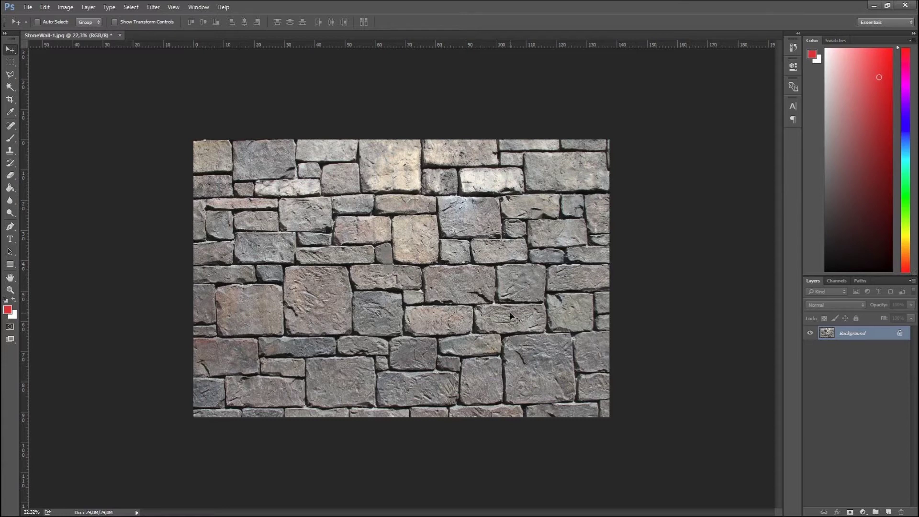
pyautogui.keyDown('alt'); pyautogui.scroll(1, 460, 300); pyautogui.keyUp('alt')
pyautogui.keyDown('alt'); pyautogui.scroll(1, 453, 293); pyautogui.keyUp('alt')
pyautogui.keyDown('alt'); pyautogui.scroll(1, 448, 282); pyautogui.keyUp('alt')
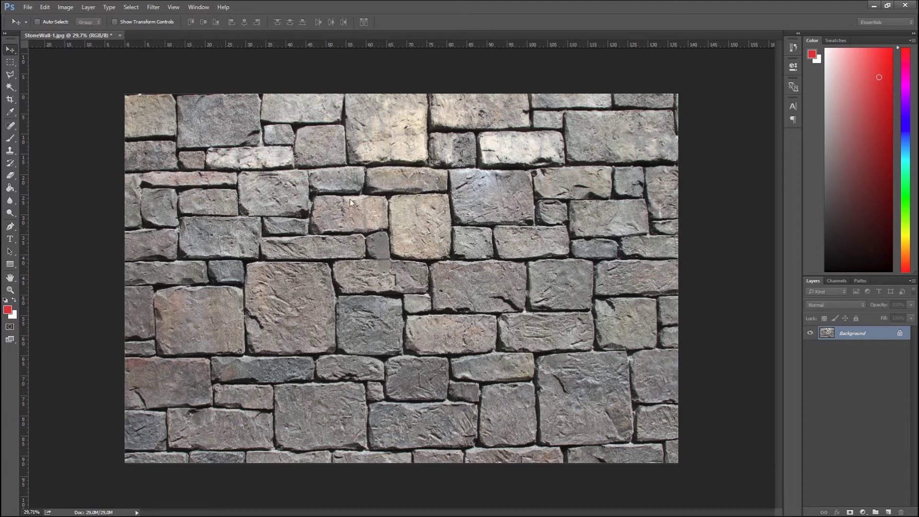
# Unlock the Background as Layer 0, duplicate it, and invert the copy's colours
pyautogui.press('Return')
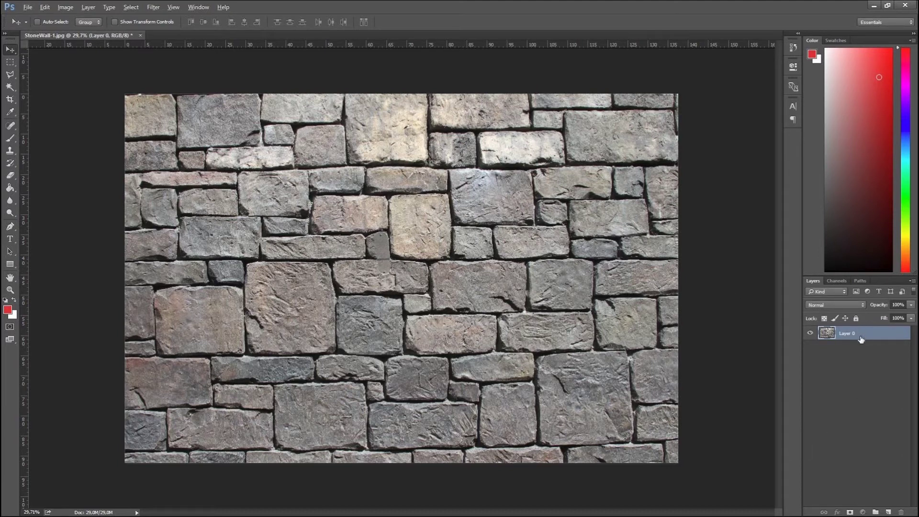
pyautogui.hotkey('ctrl', 'j')
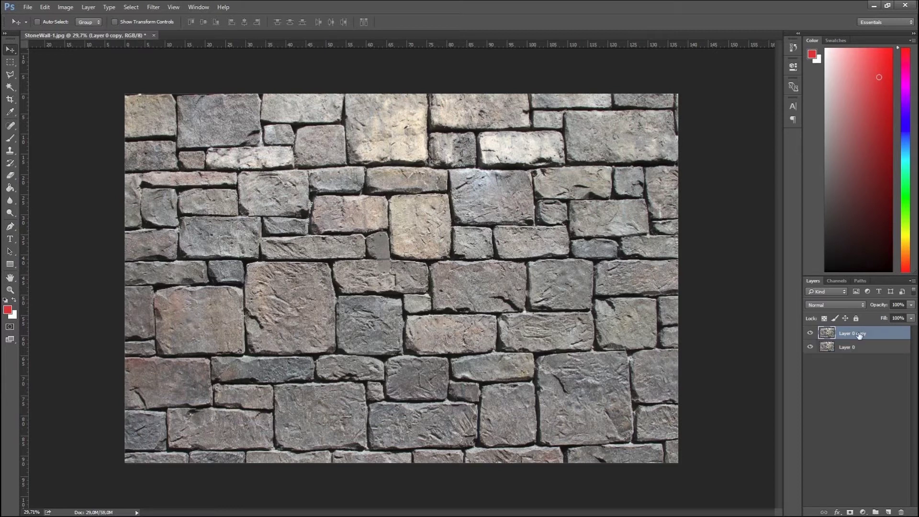
pyautogui.keyDown('alt'); pyautogui.scroll(2, 668, 359); pyautogui.keyUp('alt')
pyautogui.press('alt')
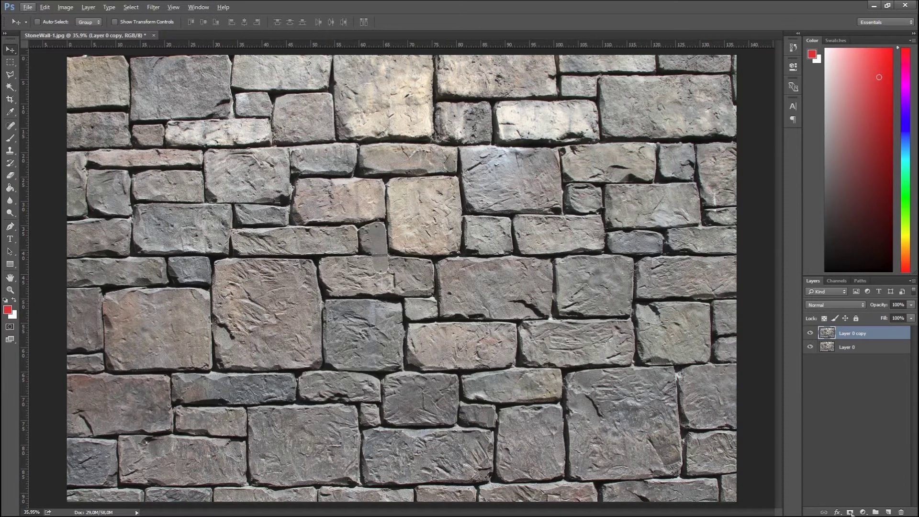
pyautogui.hotkey('ctrl', 'i')
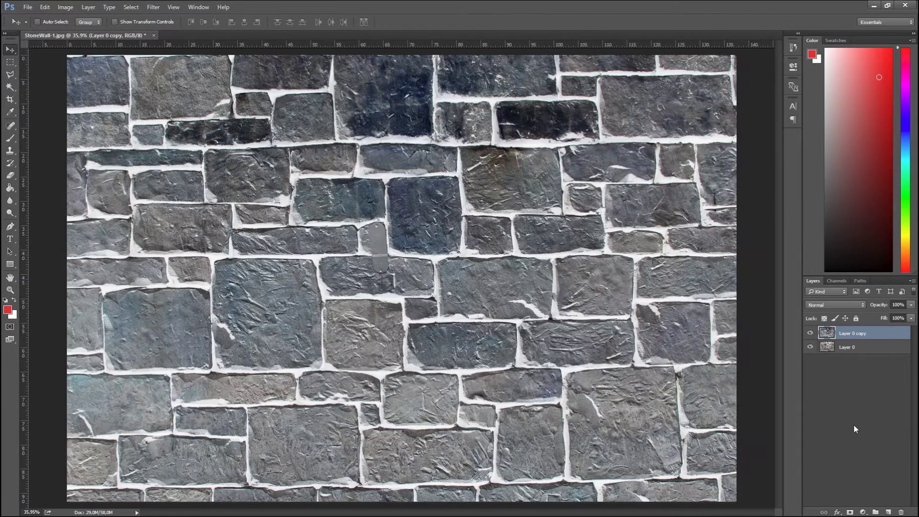
pyautogui.keyDown('alt'); pyautogui.scroll(3, 378, 296); pyautogui.keyUp('alt')
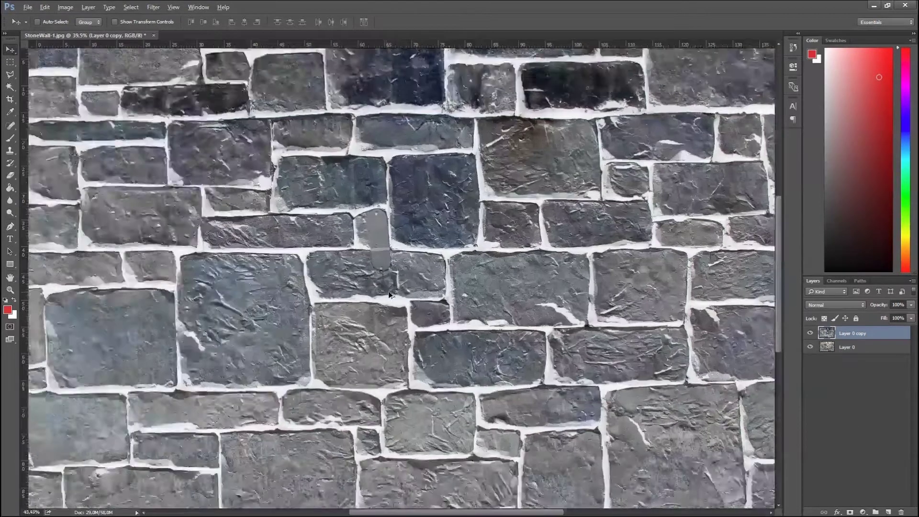
pyautogui.keyDown('alt'); pyautogui.scroll(2, 287, 301); pyautogui.keyUp('alt')
pyautogui.keyDown('alt'); pyautogui.scroll(2, 192, 312); pyautogui.keyUp('alt')
pyautogui.keyDown('alt'); pyautogui.scroll(2, 192, 312); pyautogui.keyUp('alt')
pyautogui.keyDown('alt'); pyautogui.scroll(2, 193, 312); pyautogui.keyUp('alt')
pyautogui.keyDown('alt'); pyautogui.scroll(1, 192, 311); pyautogui.keyUp('alt')
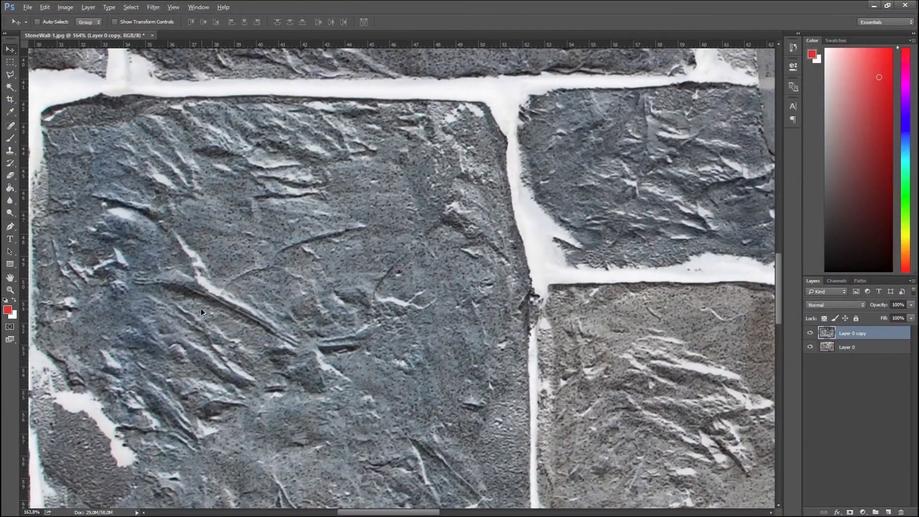
pyautogui.keyDown('alt'); pyautogui.scroll(-2, 202, 303); pyautogui.keyUp('alt')
pyautogui.keyDown('alt'); pyautogui.scroll(-2, 202, 302); pyautogui.keyUp('alt')
pyautogui.keyDown('alt'); pyautogui.scroll(-1, 201, 302); pyautogui.keyUp('alt')
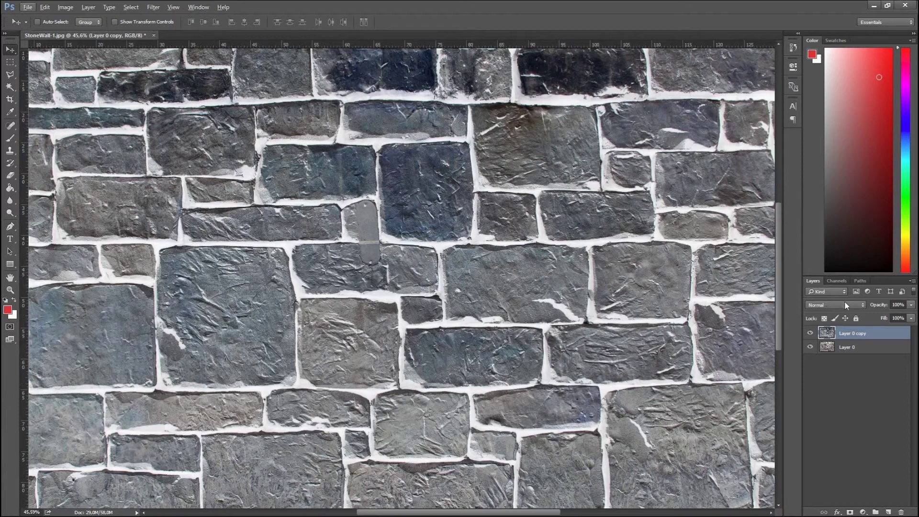
# Blend the inverted copy in Soft Light and toggle its visibility to compare
pyautogui.click(845, 302)
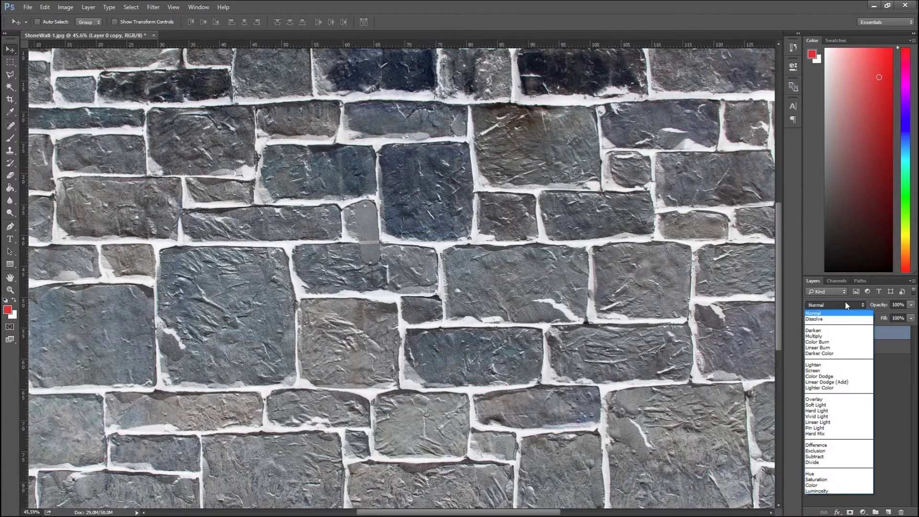
pyautogui.click(854, 405)
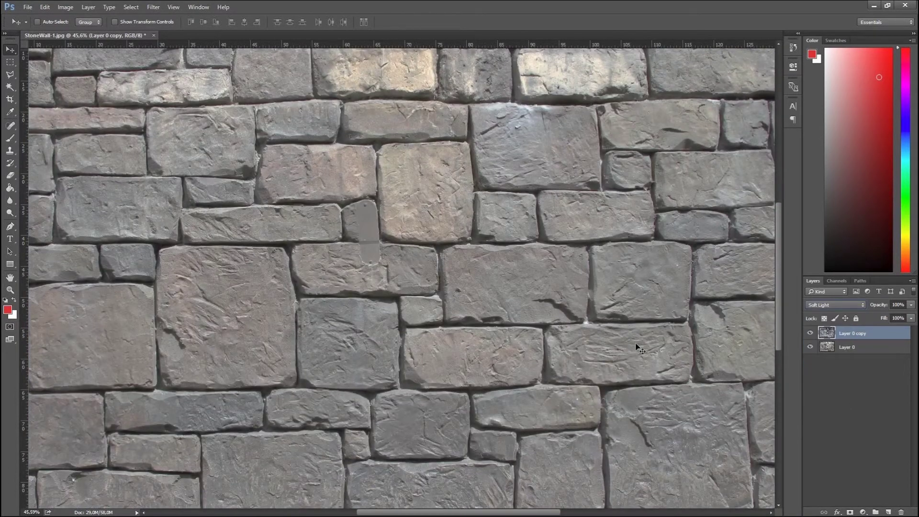
pyautogui.click(809, 333)
pyautogui.click(810, 332)
pyautogui.keyDown('alt'); pyautogui.scroll(-4, 510, 280); pyautogui.keyUp('alt')
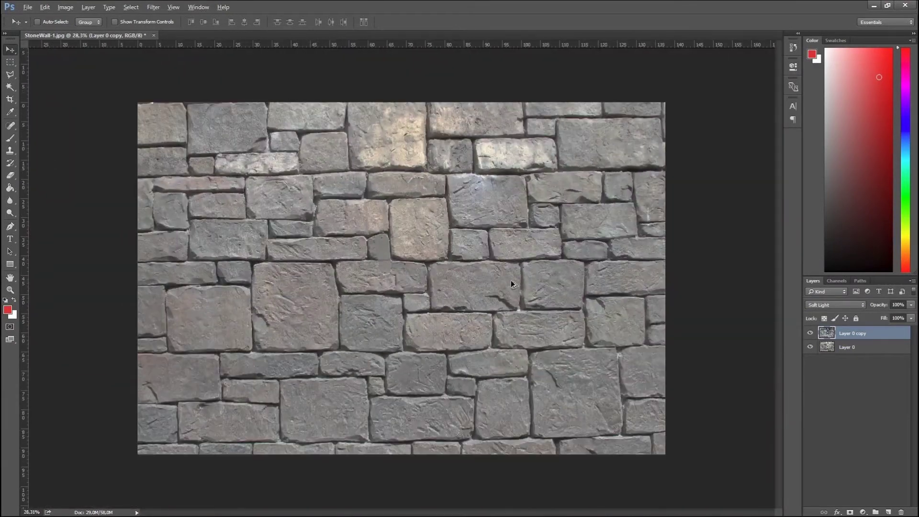
pyautogui.keyDown('alt'); pyautogui.scroll(1, 510, 280); pyautogui.keyUp('alt')
# Add a Levels 1 adjustment layer, slightly darkening the wall's midtones
pyautogui.click(809, 332)
pyautogui.click(809, 333)
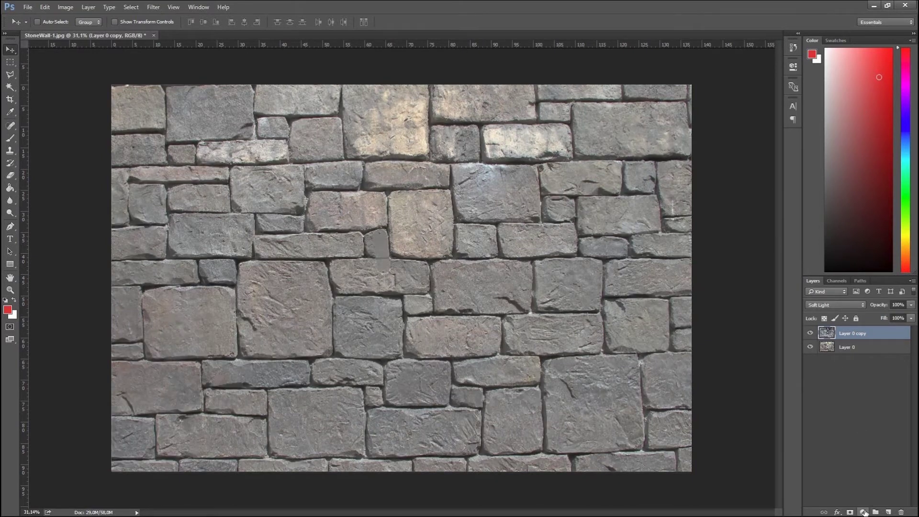
pyautogui.click(863, 512)
pyautogui.click(856, 335)
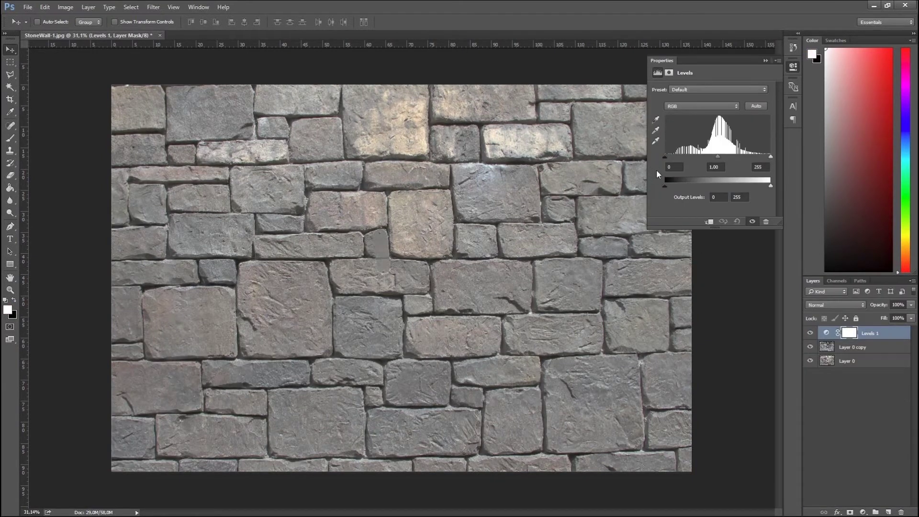
pyautogui.moveTo(666, 157)
pyautogui.mouseDown()
pyautogui.moveTo(682, 155)
pyautogui.moveTo(664, 157)
pyautogui.mouseUp()
pyautogui.moveTo(770, 157)
pyautogui.mouseDown()
pyautogui.moveTo(747, 157)
pyautogui.moveTo(779, 156)
pyautogui.mouseUp()
pyautogui.moveTo(718, 157)
pyautogui.mouseDown()
pyautogui.moveTo(704, 157)
pyautogui.moveTo(735, 157)
pyautogui.mouseUp()
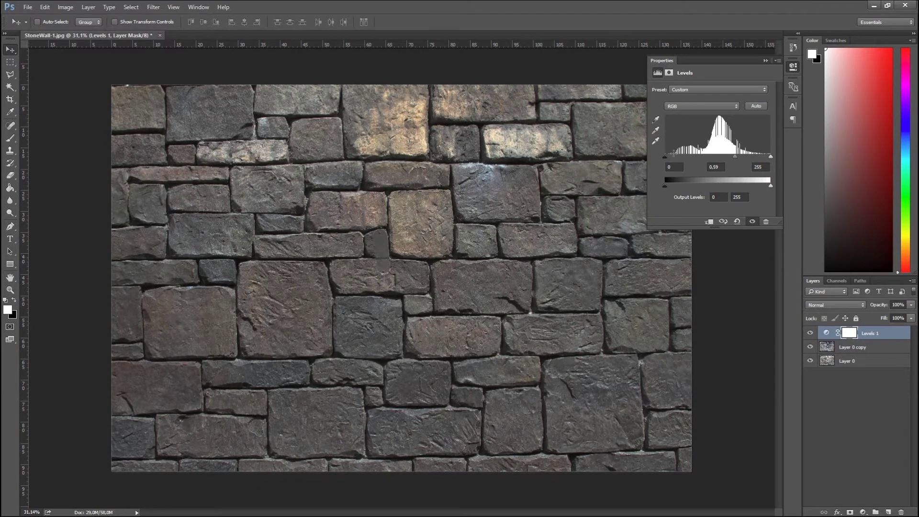
pyautogui.moveTo(735, 156); pyautogui.dragTo(719, 156)
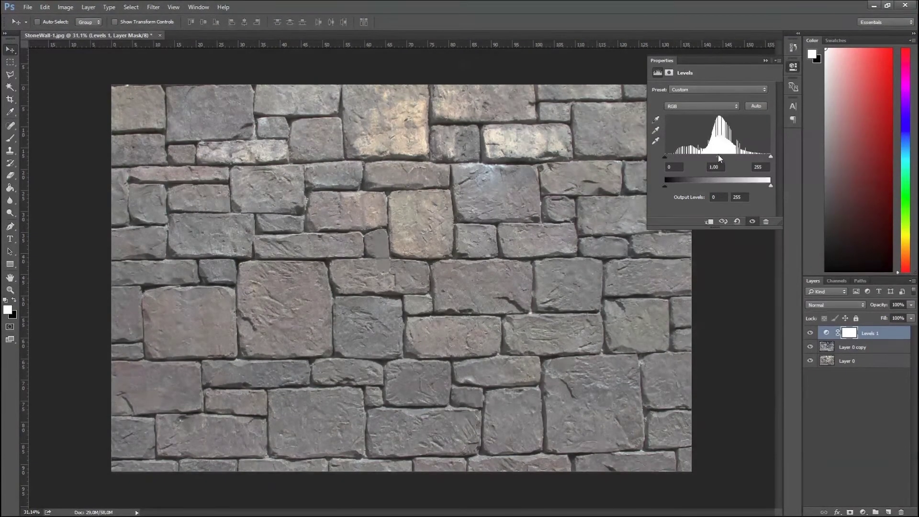
pyautogui.click(764, 60)
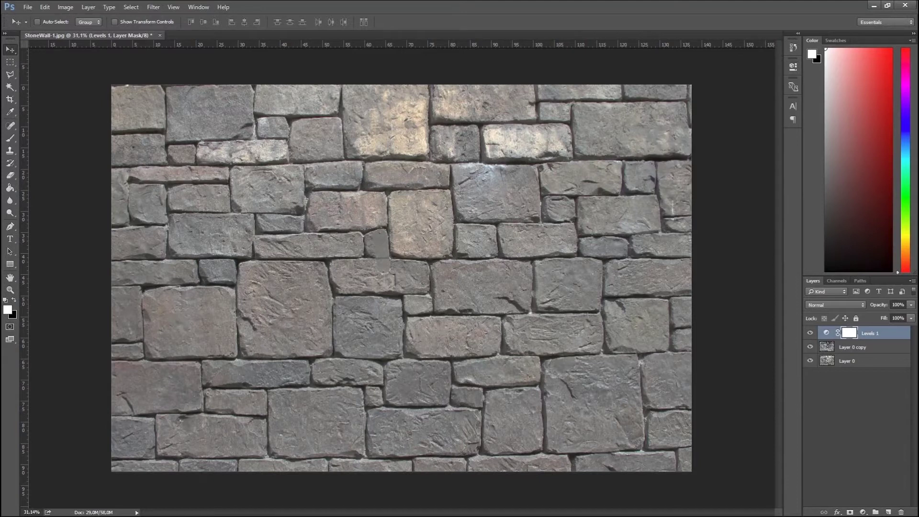
# Add a Curves 1 adjustment that lowers highlights, lifts shadows and darkens midtones
pyautogui.click(863, 511)
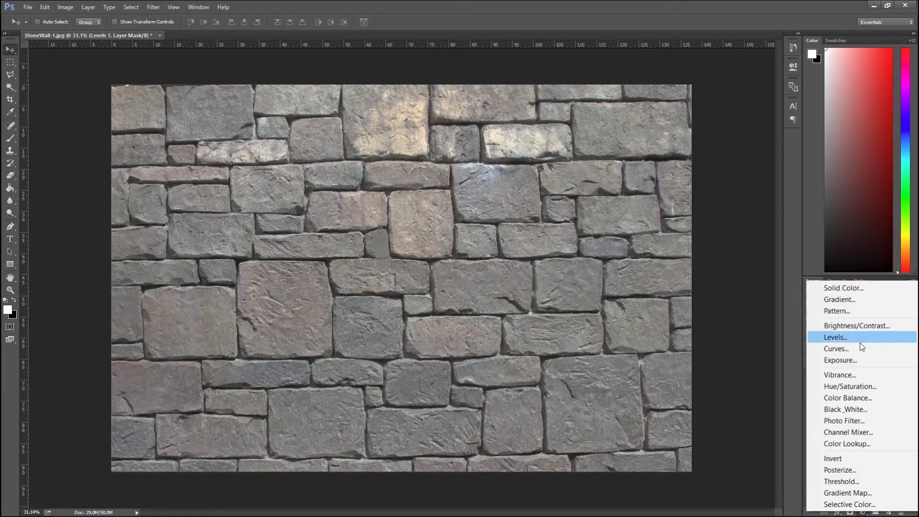
pyautogui.click(860, 348)
pyautogui.moveTo(767, 111); pyautogui.dragTo(761, 128)
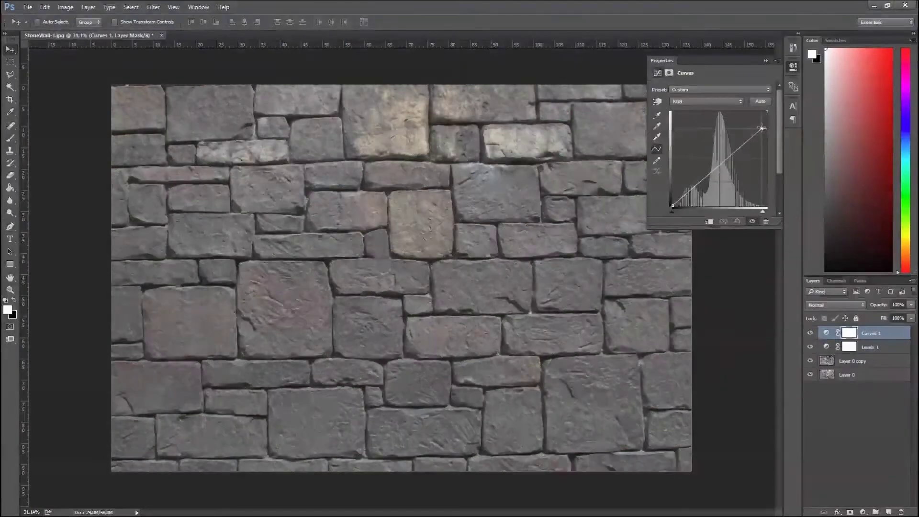
pyautogui.moveTo(672, 206)
pyautogui.mouseDown()
pyautogui.moveTo(672, 183)
pyautogui.moveTo(662, 204)
pyautogui.mouseUp()
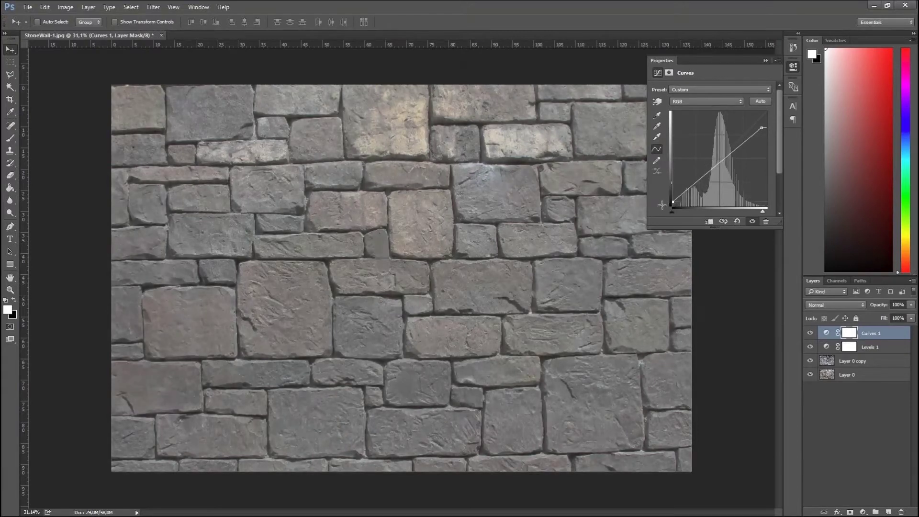
pyautogui.moveTo(716, 167); pyautogui.dragTo(709, 171)
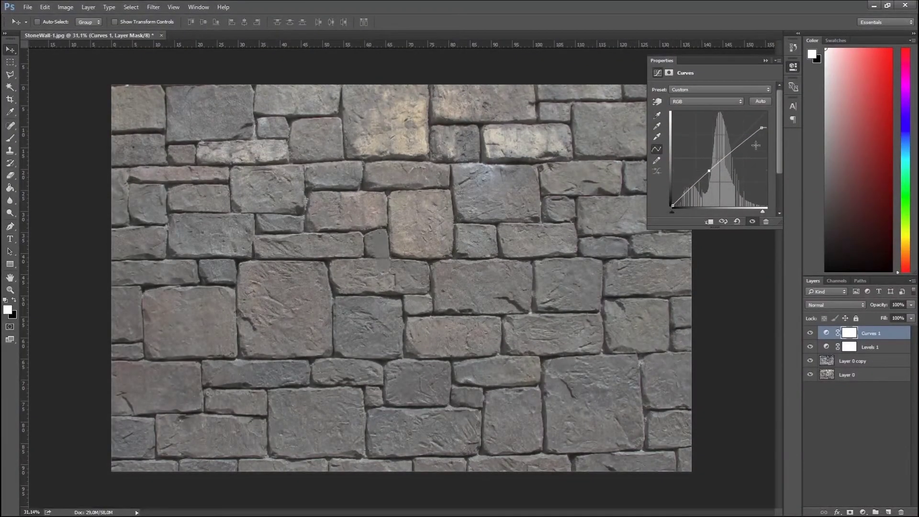
pyautogui.moveTo(762, 128); pyautogui.dragTo(746, 131)
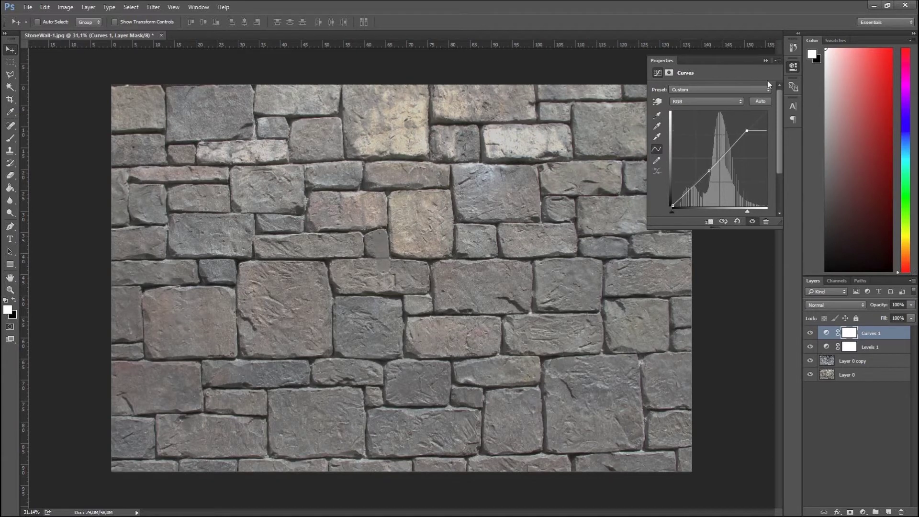
pyautogui.click(765, 61)
# Delete the Levels and Curves layers, compare, then undo to restore them
pyautogui.keyDown('shift'); pyautogui.click(864, 349); pyautogui.keyUp('shift')
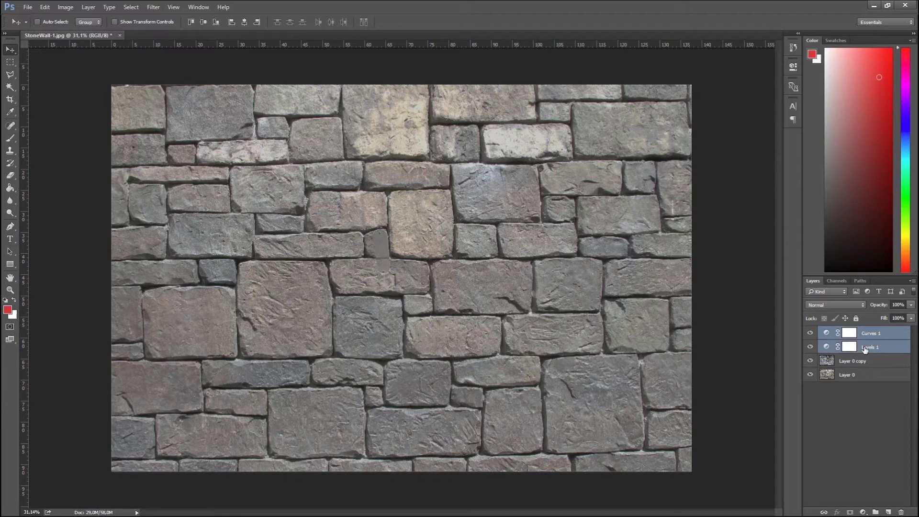
pyautogui.click(901, 511)
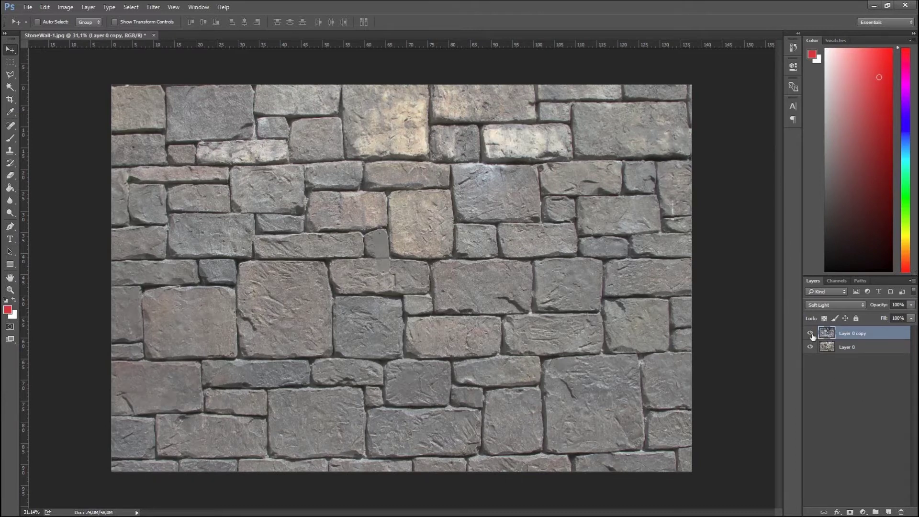
pyautogui.click(810, 334)
pyautogui.click(810, 333)
pyautogui.hotkey('ctrl', 'z')
# Toggle Curves 1 visibility and try layer selections, dismissing the adjustment list unused
pyautogui.click(810, 333)
pyautogui.click(810, 332)
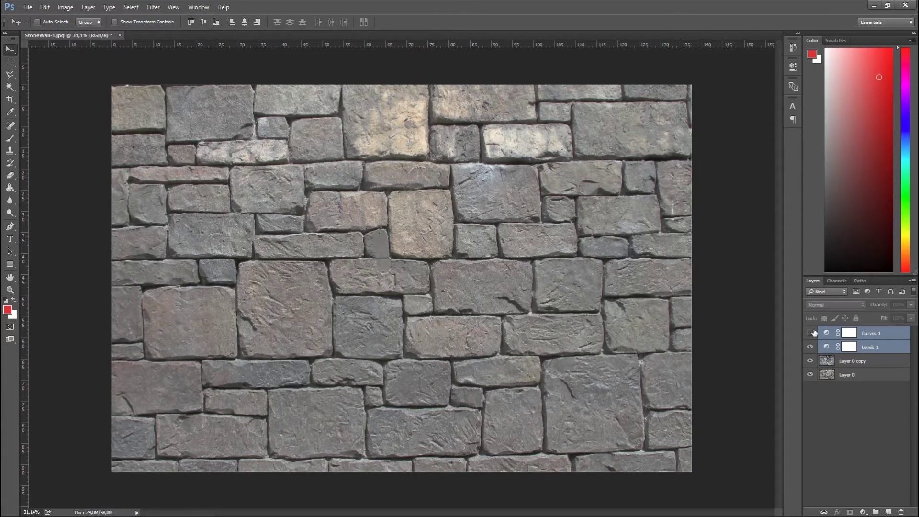
pyautogui.click(879, 335)
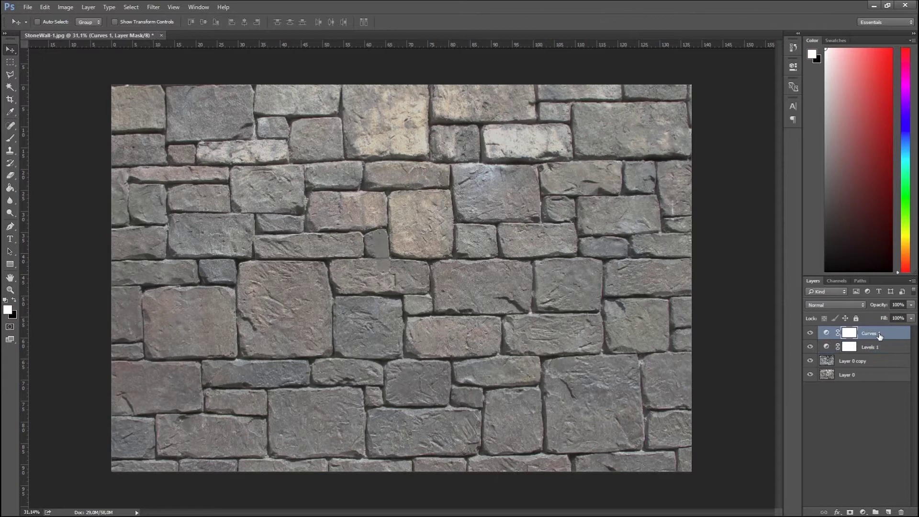
pyautogui.click(879, 426)
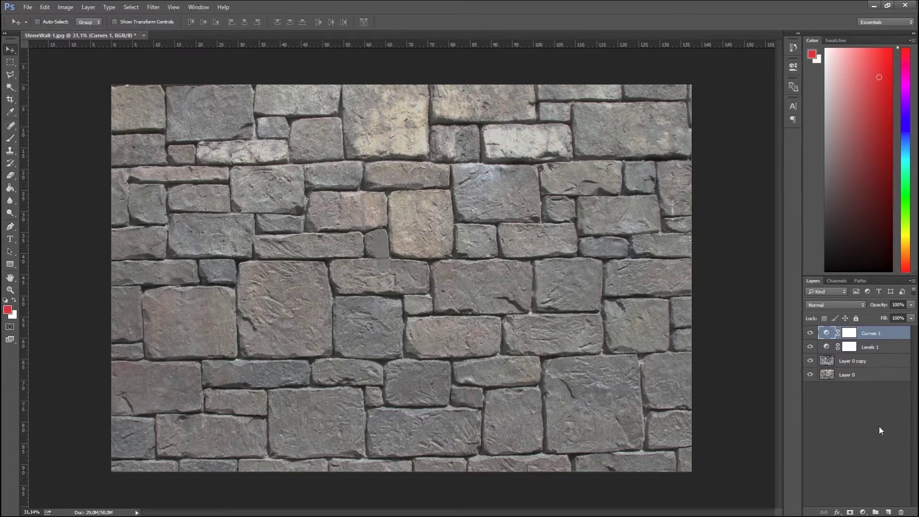
pyautogui.click(863, 511)
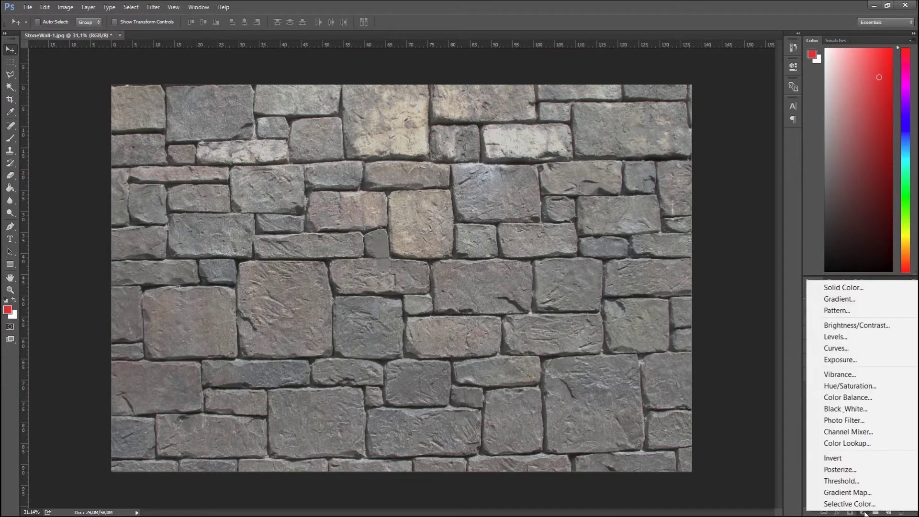
pyautogui.click(790, 314)
# Delete the Curves 1 layer mask and toggle Curves 1 and Levels 1 to compare
pyautogui.click(867, 337)
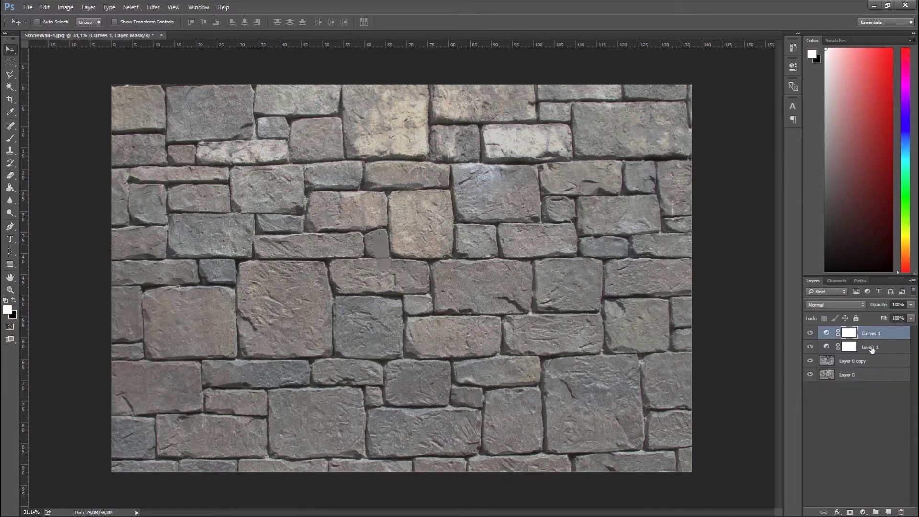
pyautogui.click(901, 511)
pyautogui.click(810, 333)
pyautogui.click(810, 335)
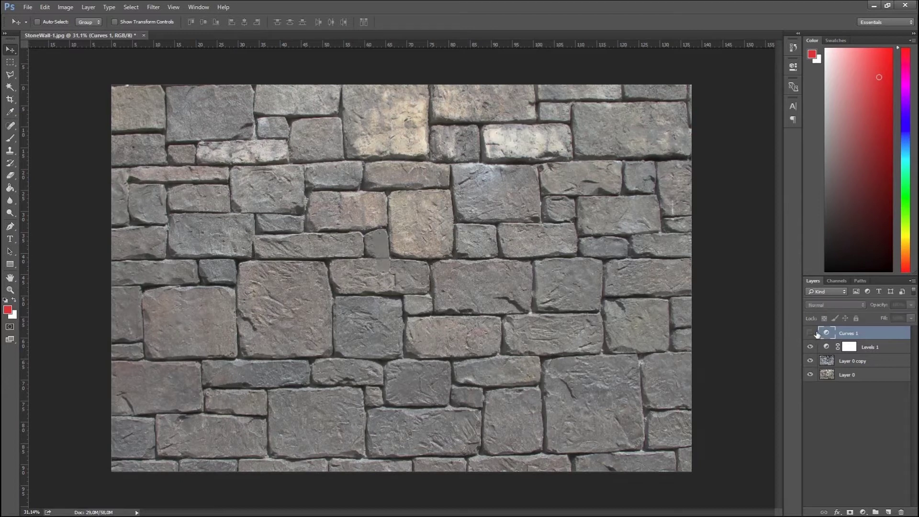
pyautogui.click(811, 346)
pyautogui.moveTo(810, 333); pyautogui.dragTo(812, 350)
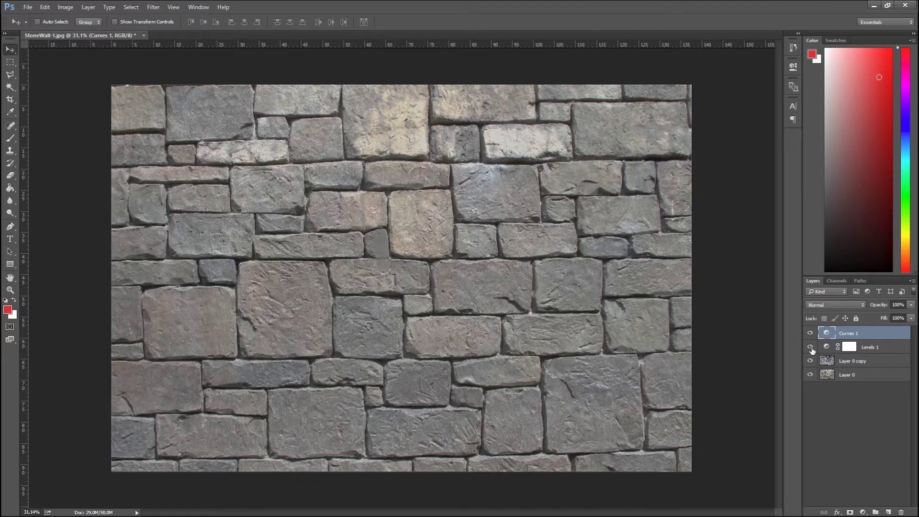
# Add a Hue/Saturation 1 layer with Saturation +43 and Lightness -5
pyautogui.click(863, 512)
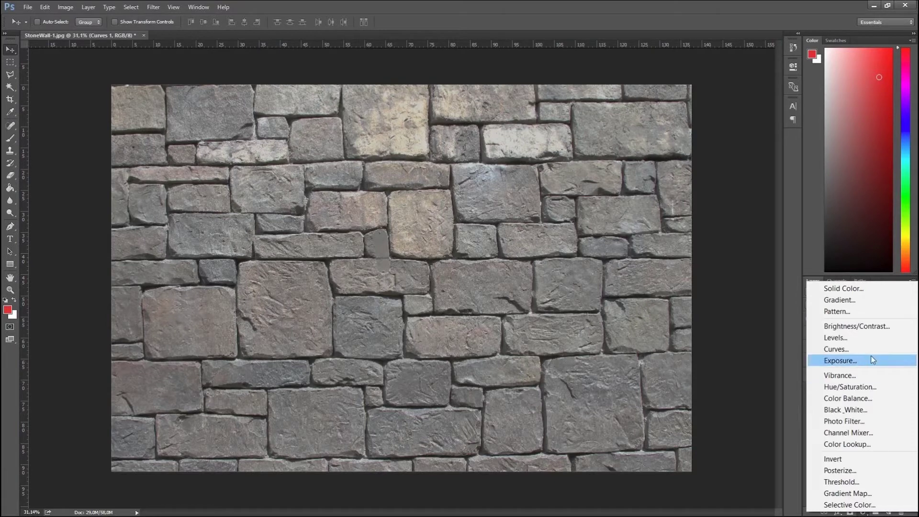
pyautogui.click(850, 387)
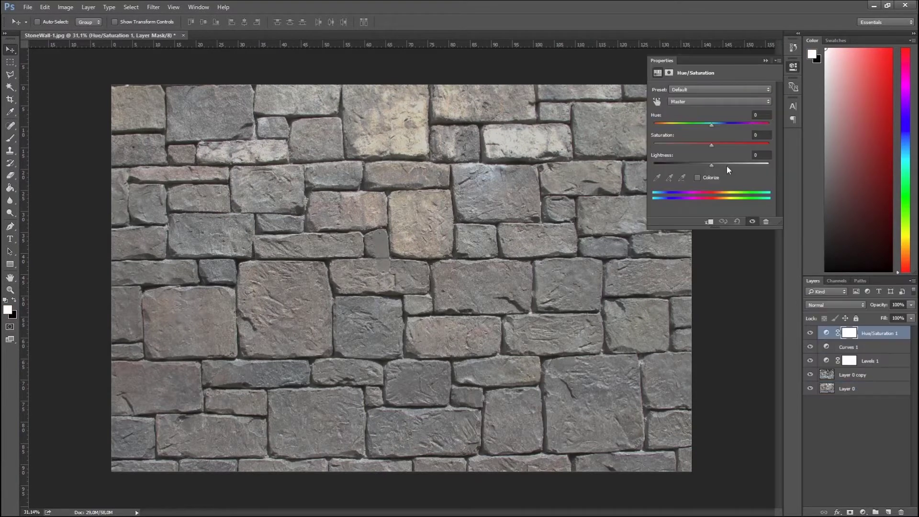
pyautogui.moveTo(716, 144)
pyautogui.mouseDown()
pyautogui.moveTo(751, 148)
pyautogui.moveTo(742, 147)
pyautogui.mouseUp()
pyautogui.moveTo(712, 164)
pyautogui.mouseDown()
pyautogui.moveTo(727, 163)
pyautogui.moveTo(695, 162)
pyautogui.moveTo(706, 163)
pyautogui.mouseUp()
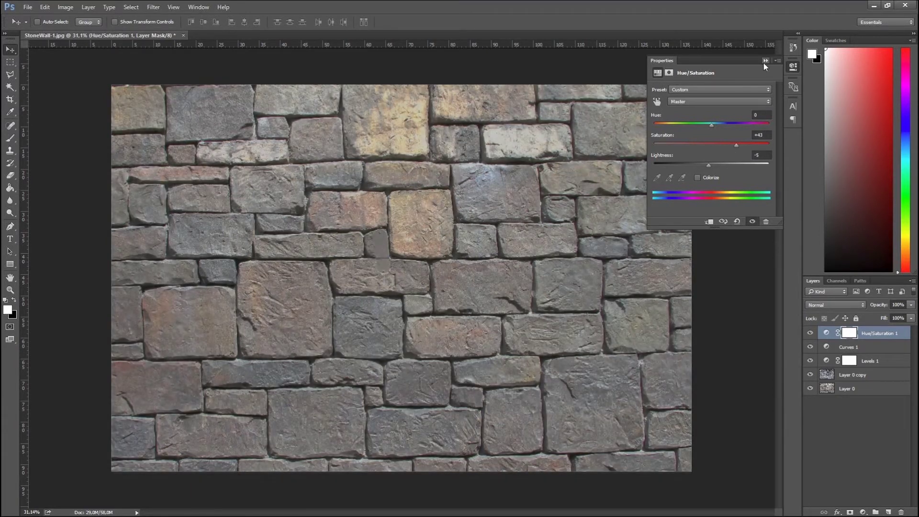
pyautogui.click(764, 62)
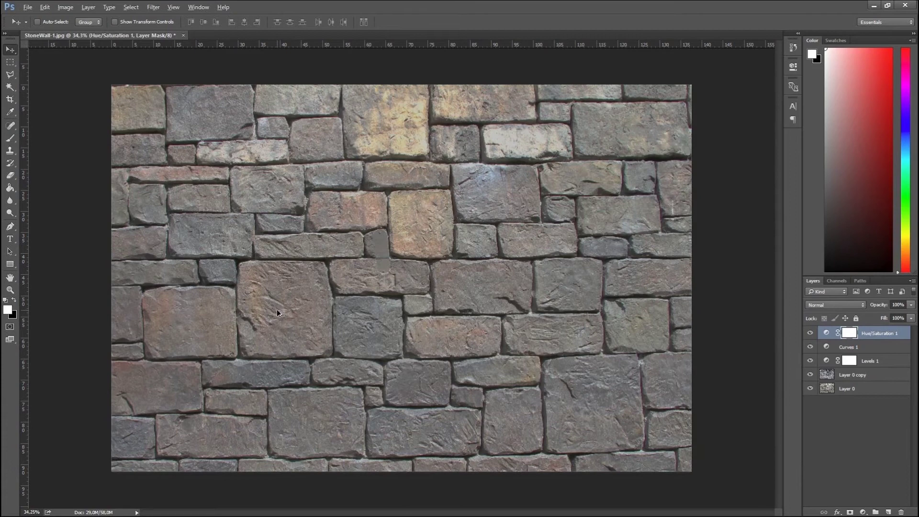
# Merge Hue/Saturation 1 down through Layer 0 copy into a single layer
pyautogui.keyDown('alt'); pyautogui.scroll(3, 276, 309); pyautogui.keyUp('alt')
pyautogui.keyDown('alt'); pyautogui.scroll(3, 265, 309); pyautogui.keyUp('alt')
pyautogui.keyDown('alt'); pyautogui.scroll(2, 237, 293); pyautogui.keyUp('alt')
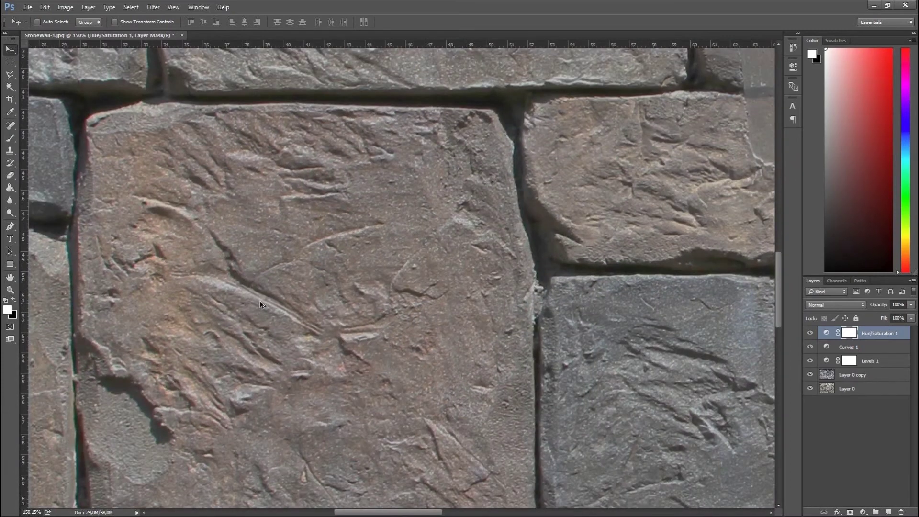
pyautogui.keyDown('alt'); pyautogui.scroll(1, 225, 283); pyautogui.keyUp('alt')
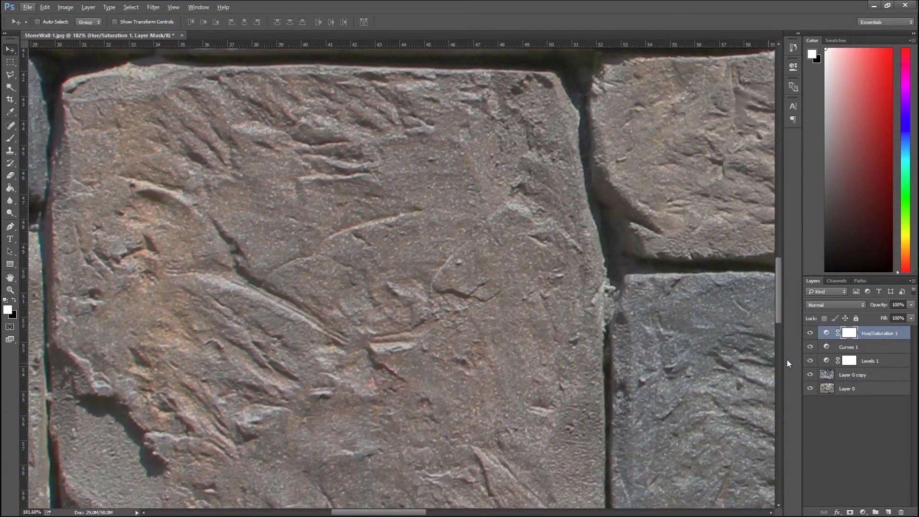
pyautogui.keyDown('shift'); pyautogui.click(866, 375); pyautogui.keyUp('shift')
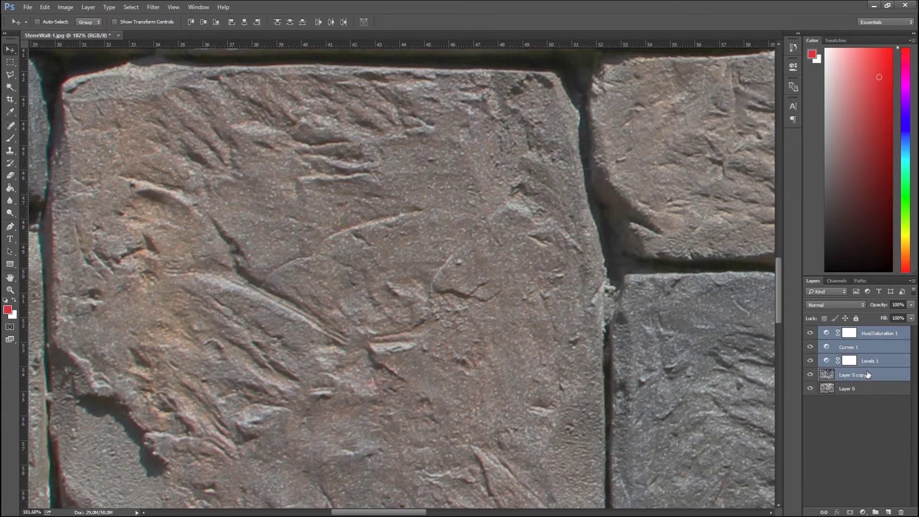
pyautogui.rightClick(868, 375)
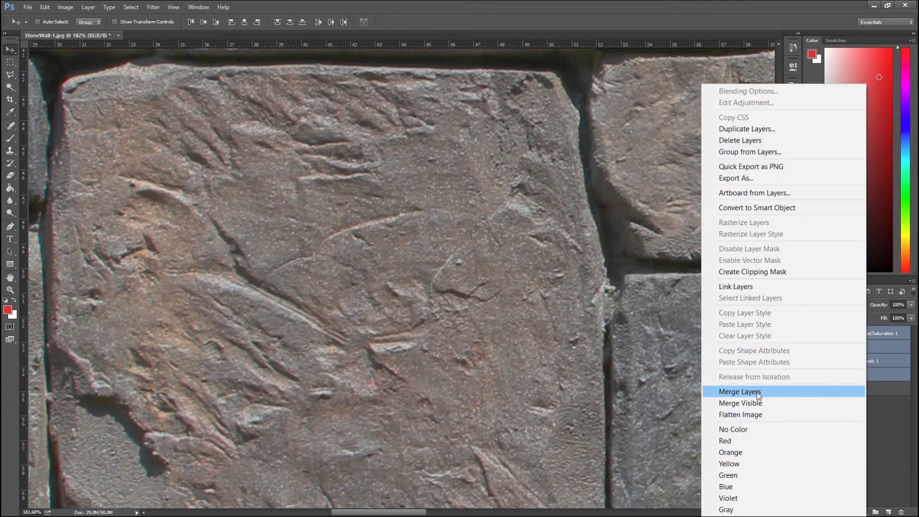
pyautogui.click(758, 391)
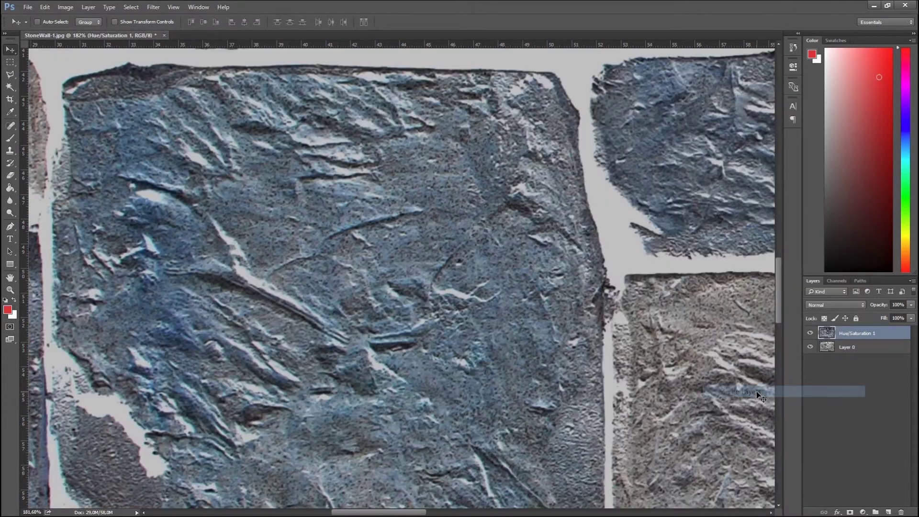
# Set the merged layer's blend mode to Soft Light over Layer 0
pyautogui.click(835, 306)
pyautogui.click(841, 406)
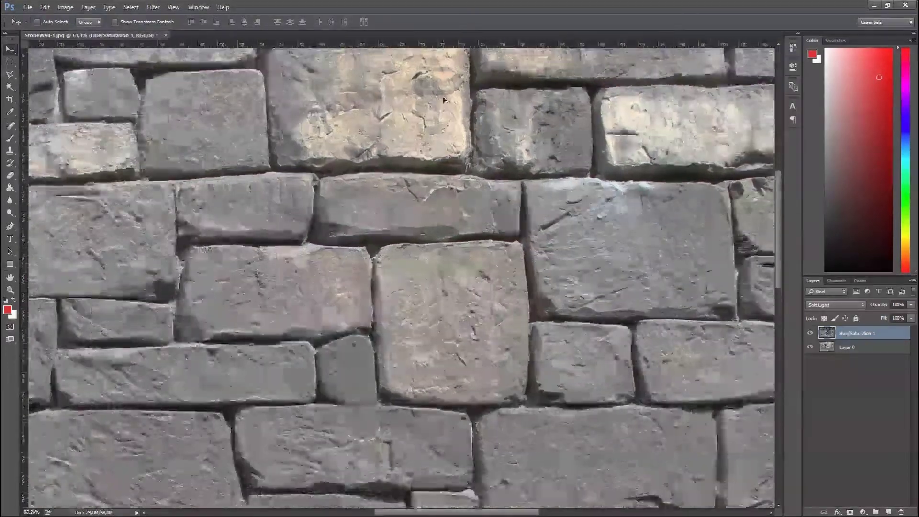
pyautogui.keyDown('alt'); pyautogui.scroll(-4, 439, 120); pyautogui.keyUp('alt')
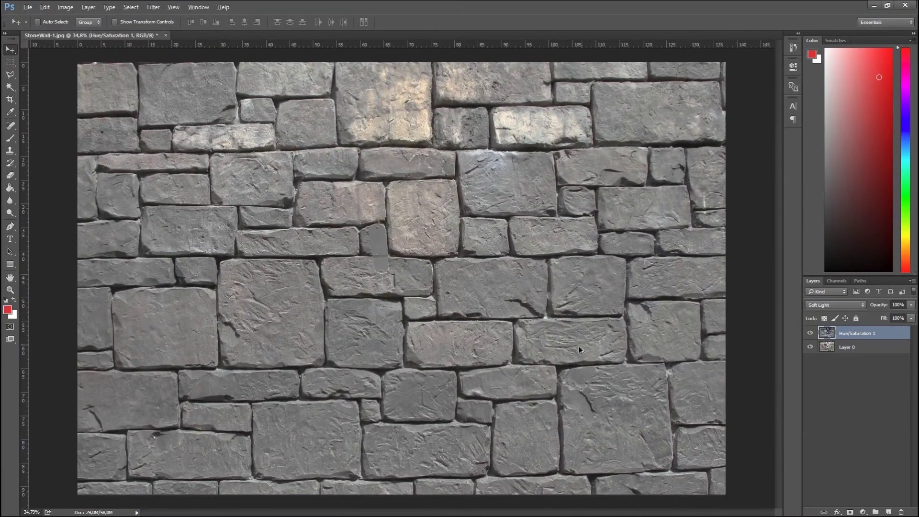
# Load StoneWall-1.jpg as the Main Input, keeping the 2D preview zoom at 100%
pyautogui.press('alt')
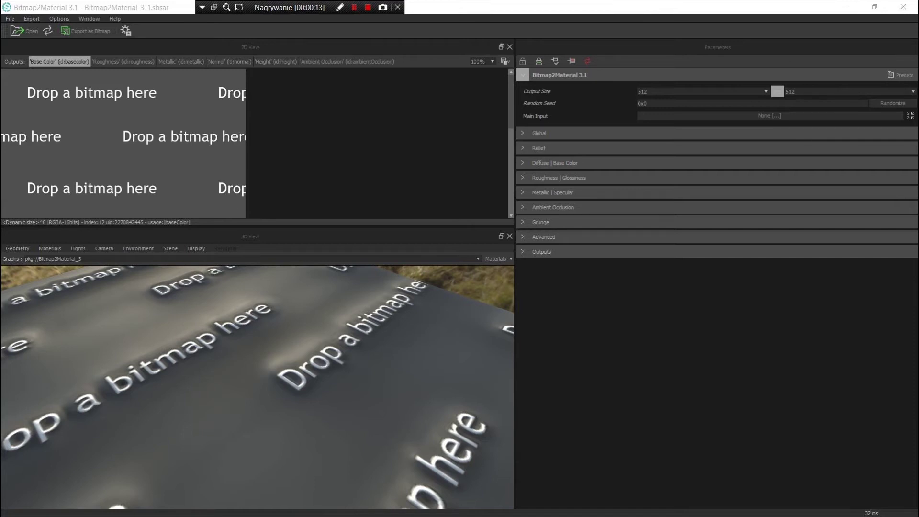
pyautogui.moveTo(19, 223); pyautogui.dragTo(142, 173)
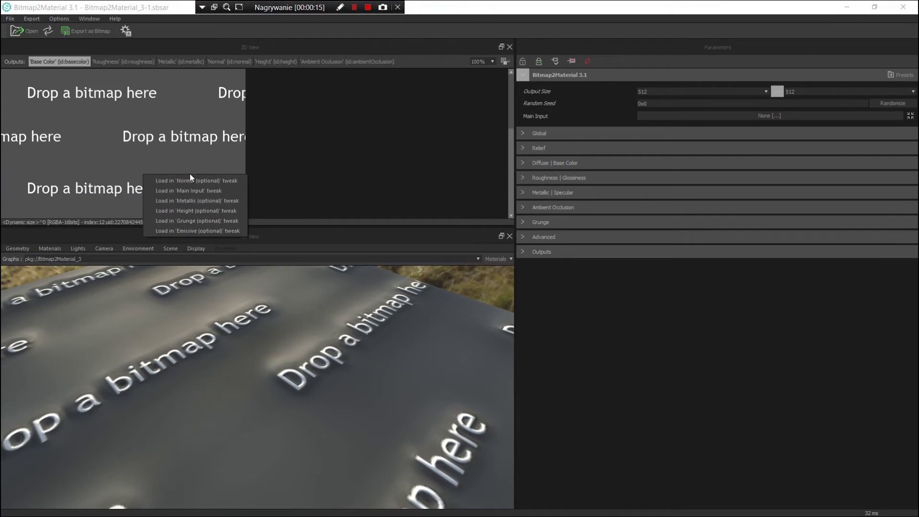
pyautogui.click(205, 192)
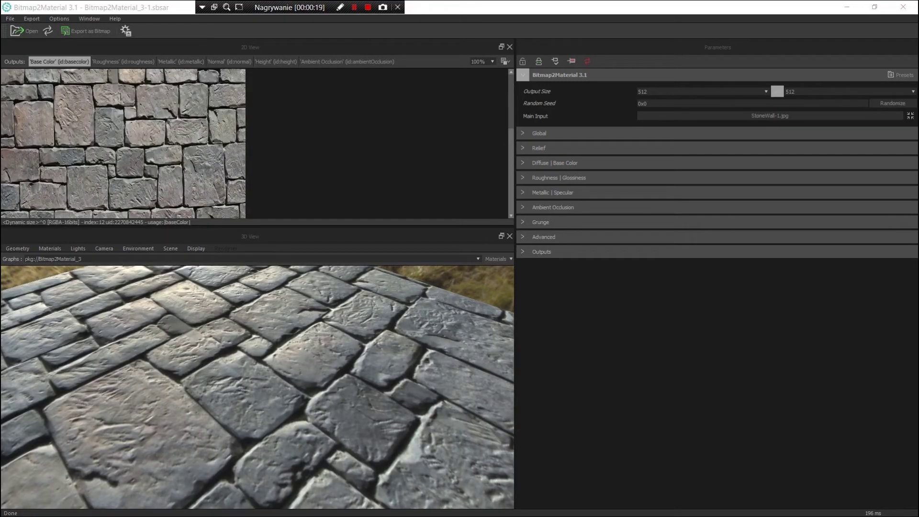
pyautogui.click(492, 61)
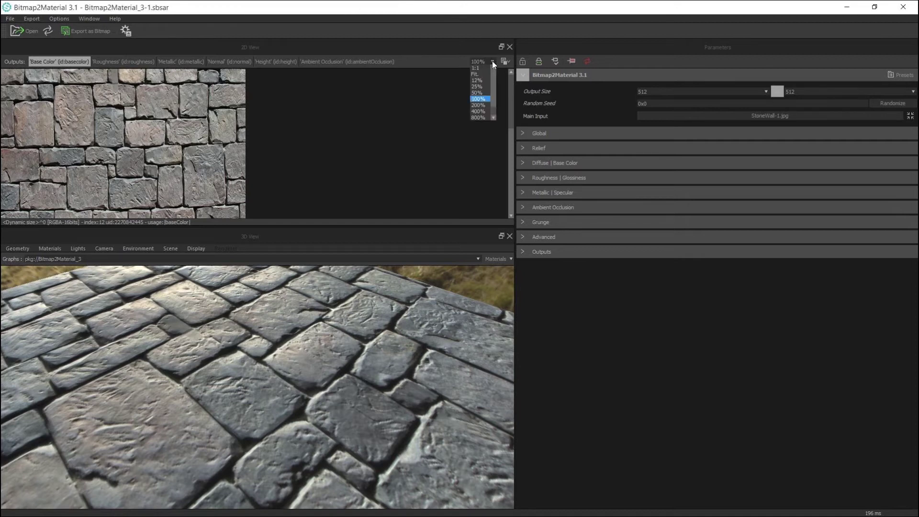
pyautogui.moveTo(494, 96); pyautogui.dragTo(493, 99)
pyautogui.click(521, 127)
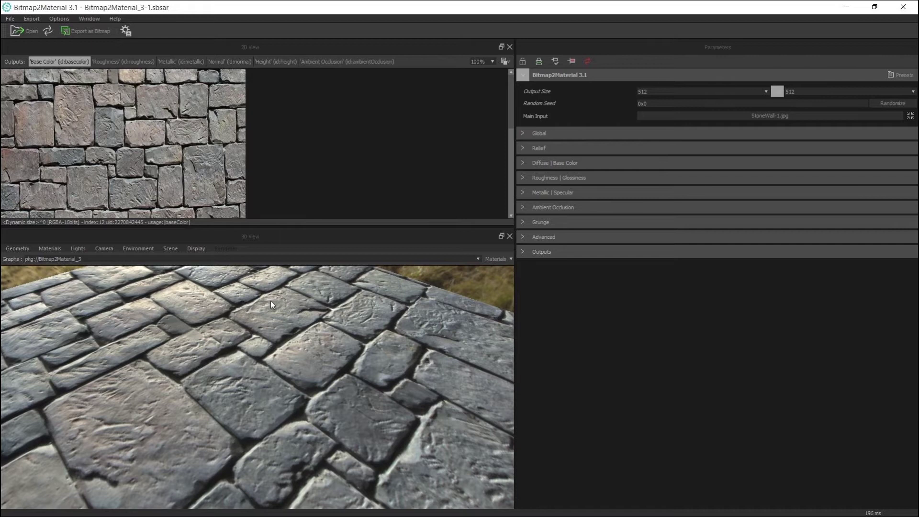
pyautogui.click(522, 134)
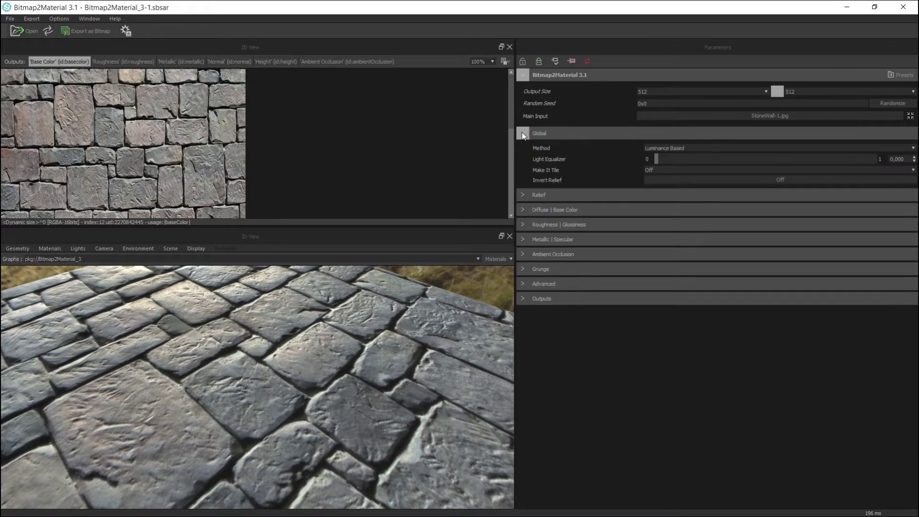
pyautogui.click(656, 171)
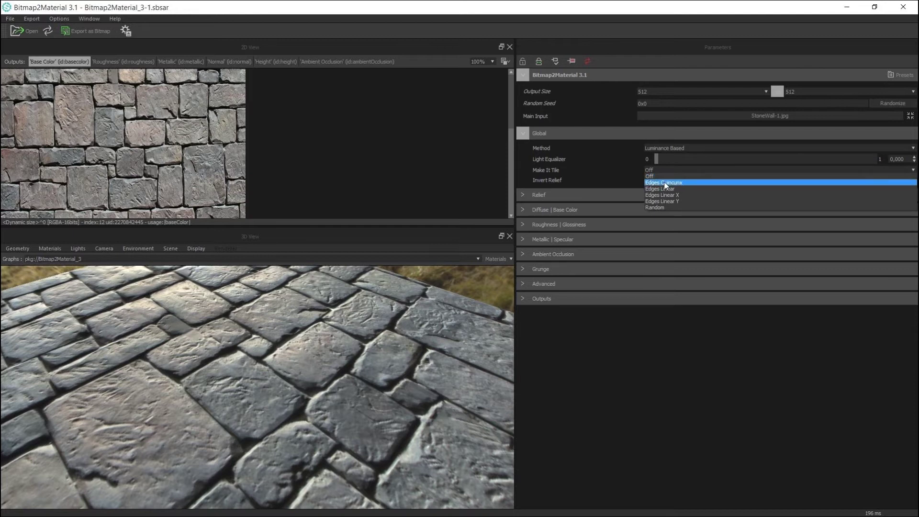
pyautogui.click(664, 182)
pyautogui.click(662, 171)
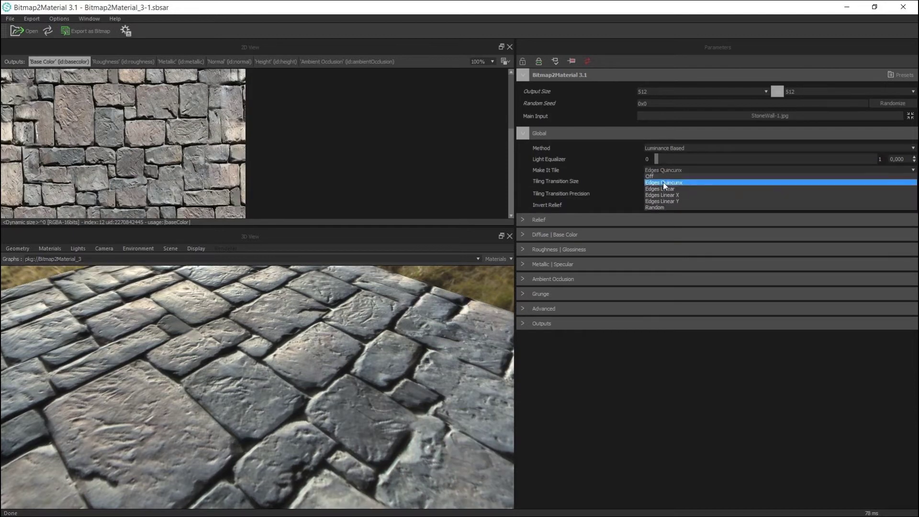
pyautogui.click(662, 189)
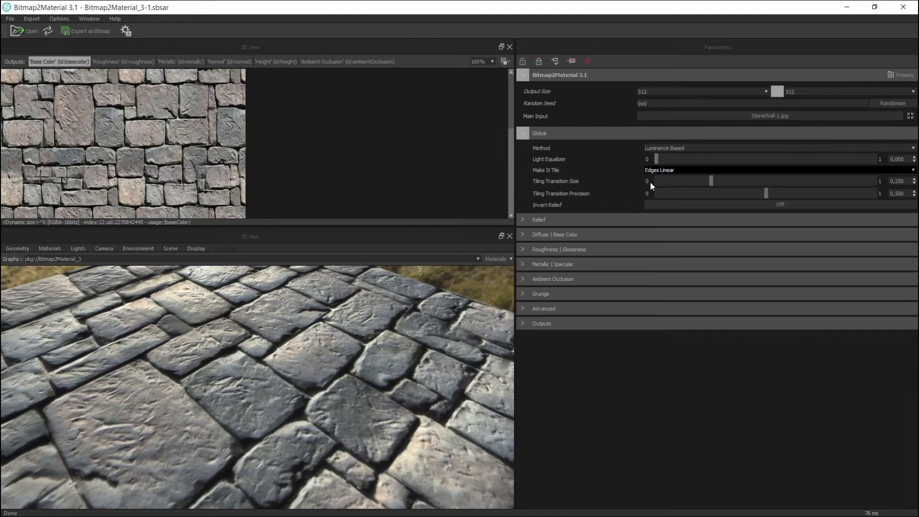
pyautogui.click(650, 171)
pyautogui.click(665, 194)
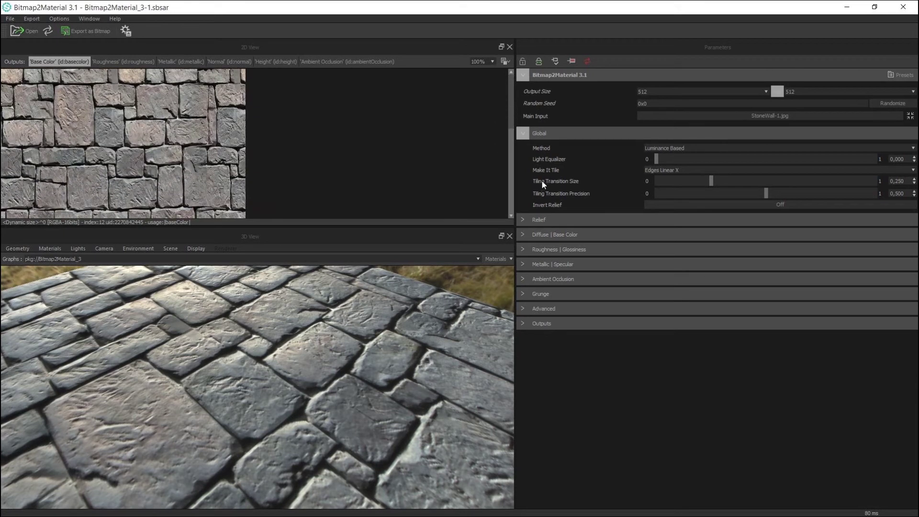
pyautogui.click(522, 234)
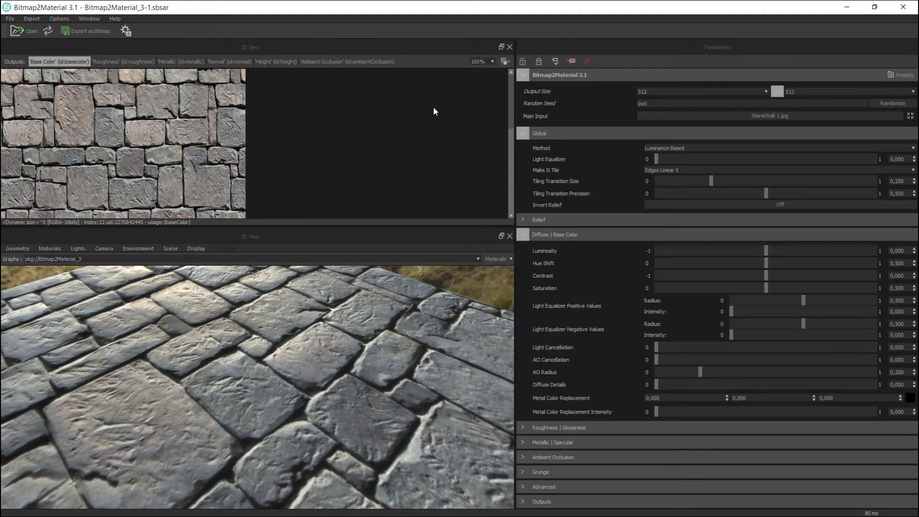
pyautogui.click(487, 62)
pyautogui.click(486, 105)
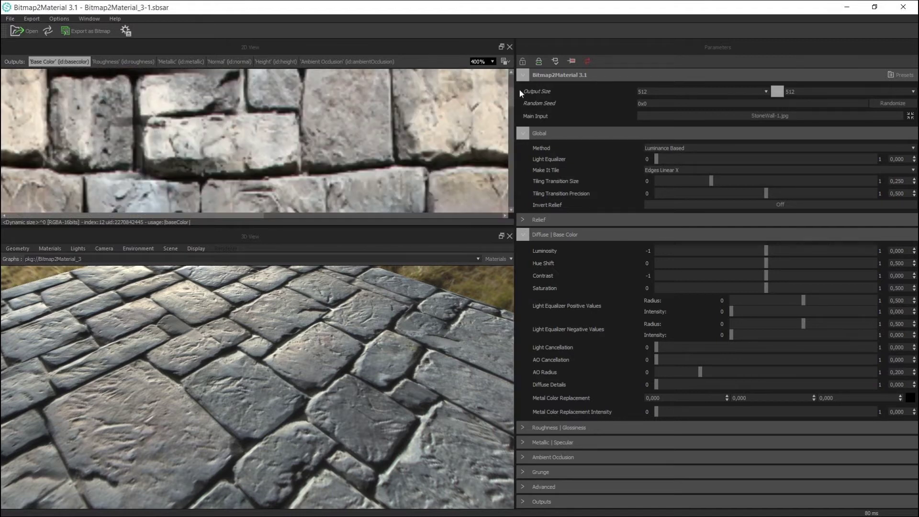
pyautogui.moveTo(510, 98)
pyautogui.mouseDown()
pyautogui.moveTo(506, 125)
pyautogui.moveTo(505, 110)
pyautogui.mouseUp()
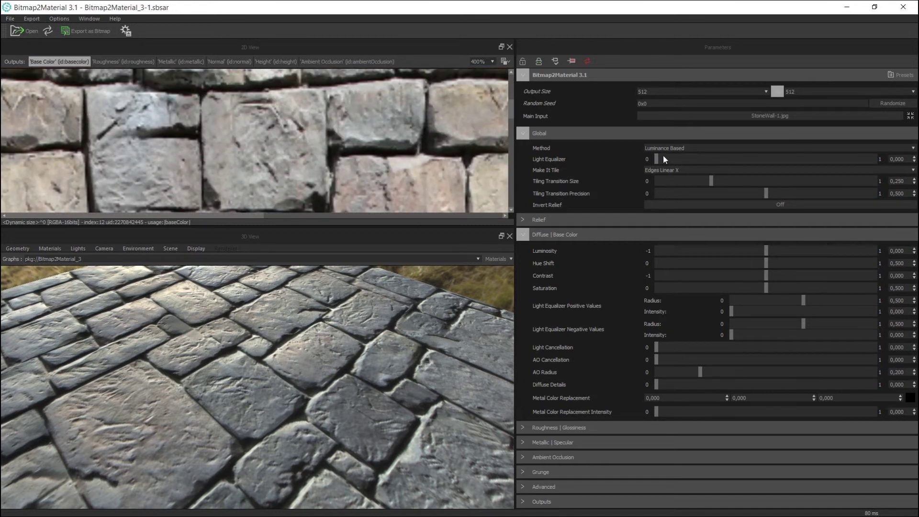
# Set Output Size to 2048, preview zoom to 200%, and base color Luminosity to -0,037
pyautogui.click(739, 92)
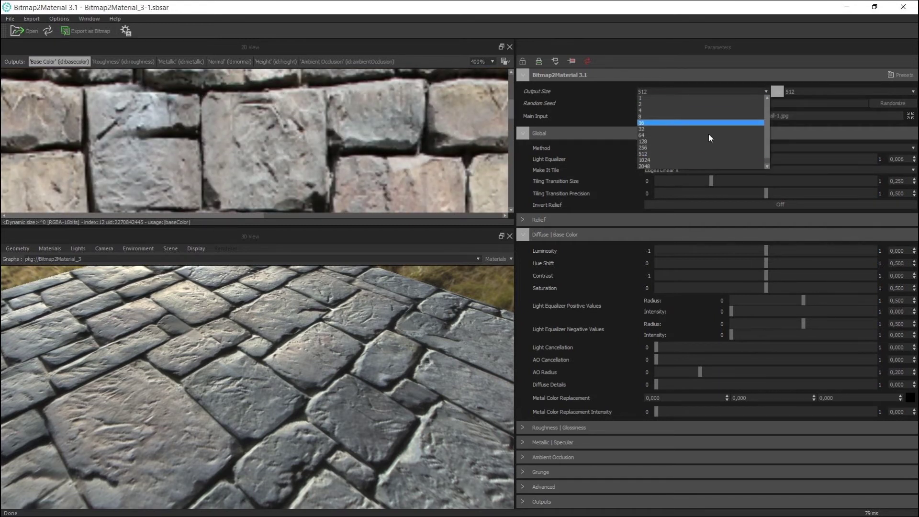
pyautogui.click(698, 166)
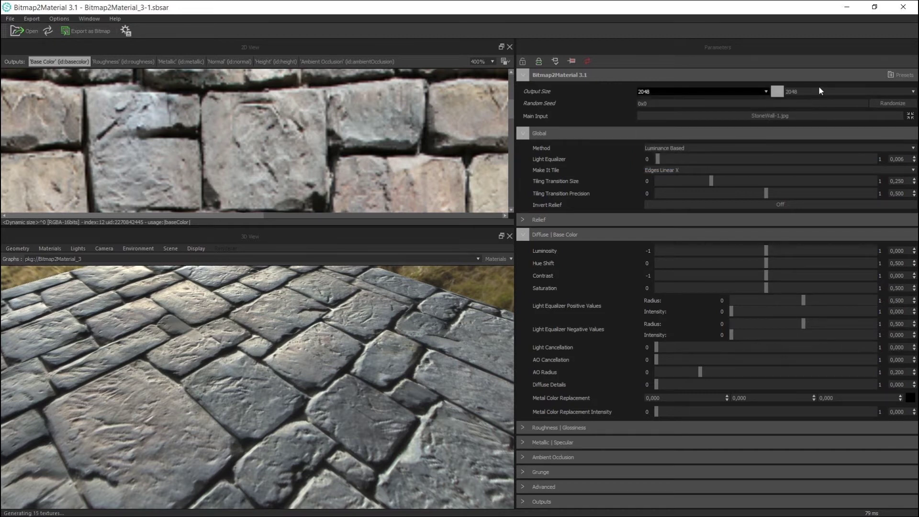
pyautogui.click(491, 62)
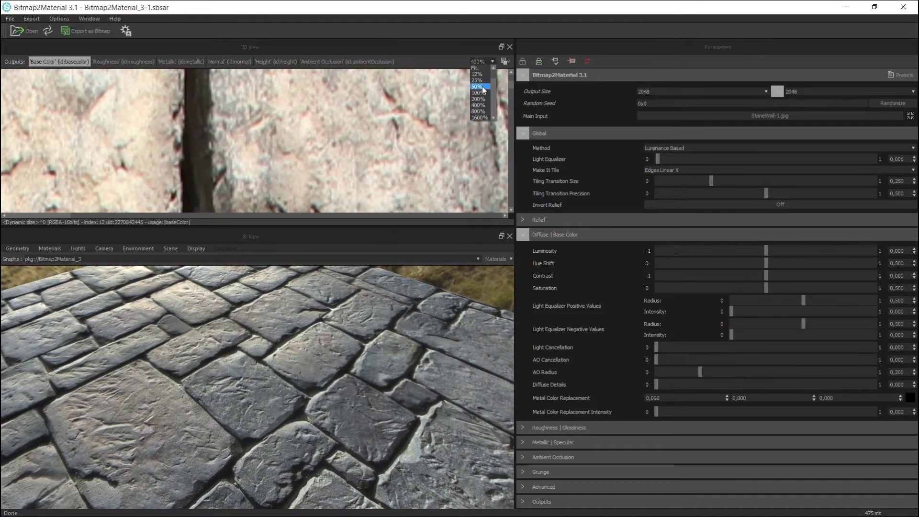
pyautogui.click(481, 86)
pyautogui.moveTo(449, 150)
pyautogui.mouseDown(button='middle')
pyautogui.moveTo(457, 121)
pyautogui.moveTo(347, 140)
pyautogui.mouseUp(button='middle')
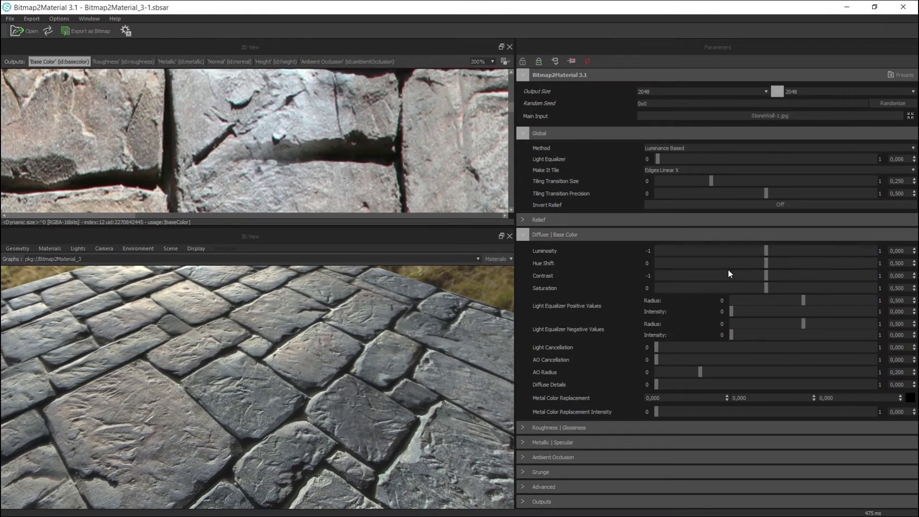
pyautogui.moveTo(766, 250)
pyautogui.mouseDown()
pyautogui.moveTo(777, 250)
pyautogui.moveTo(763, 252)
pyautogui.mouseUp()
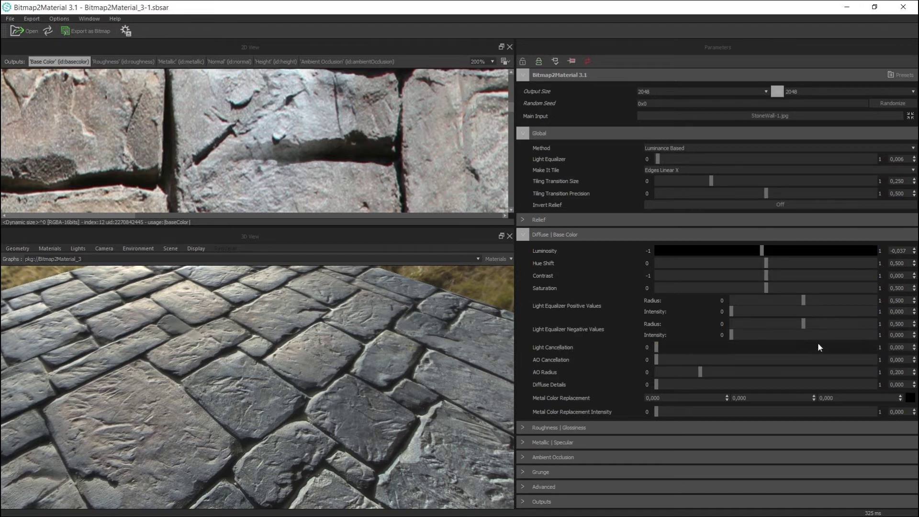
# Raise Base Color Light Cancellation in stages (0,187, 0,344) up to 0,599
pyautogui.moveTo(657, 347); pyautogui.dragTo(677, 349)
pyautogui.click(695, 352)
pyautogui.moveTo(512, 104); pyautogui.dragTo(513, 125)
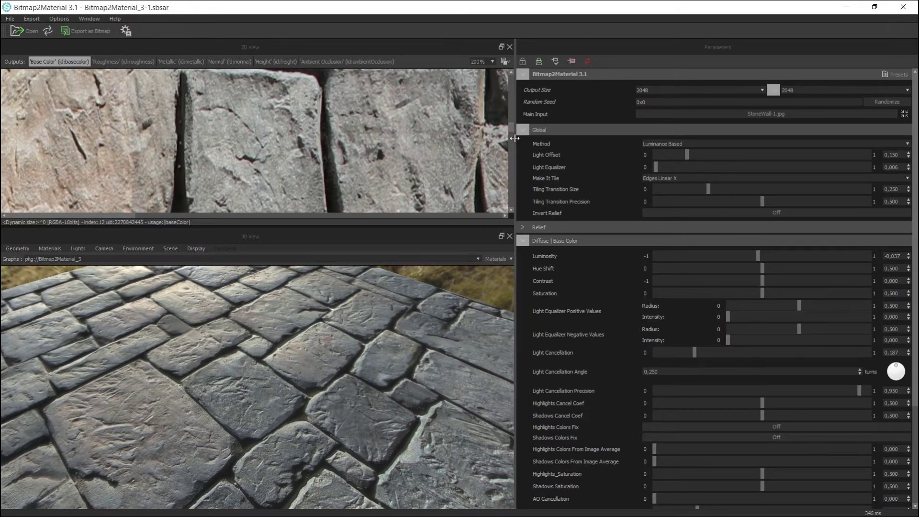
pyautogui.moveTo(512, 132); pyautogui.dragTo(513, 140)
pyautogui.scroll(-2, 513, 136)
pyautogui.scroll(-2, 513, 139)
pyautogui.scroll(-2, 512, 140)
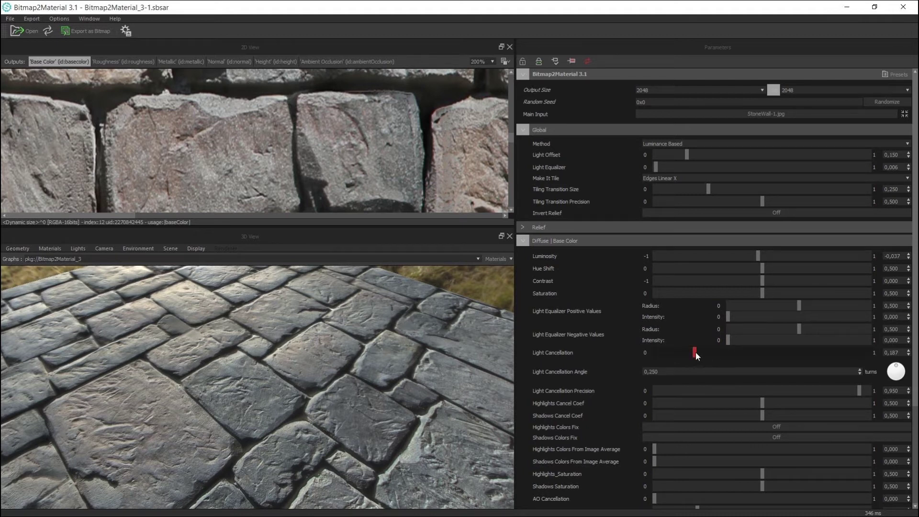
pyautogui.click(726, 351)
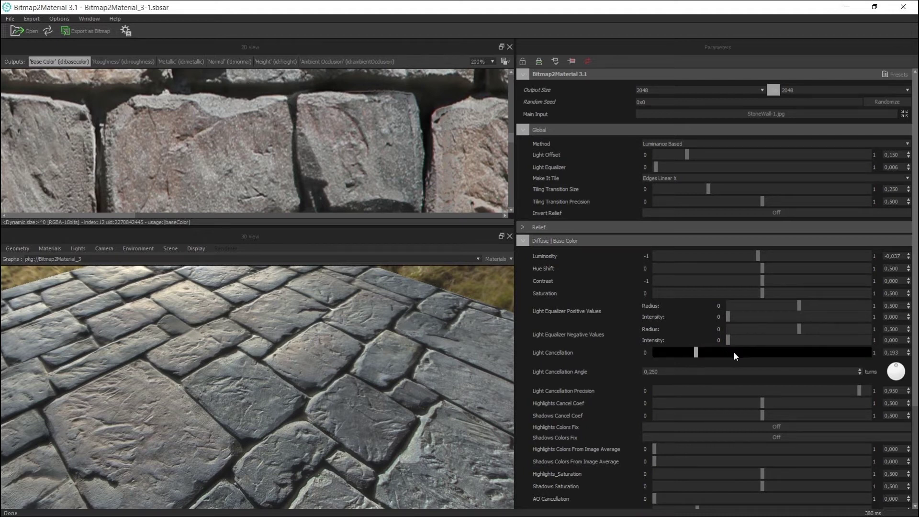
pyautogui.click(782, 352)
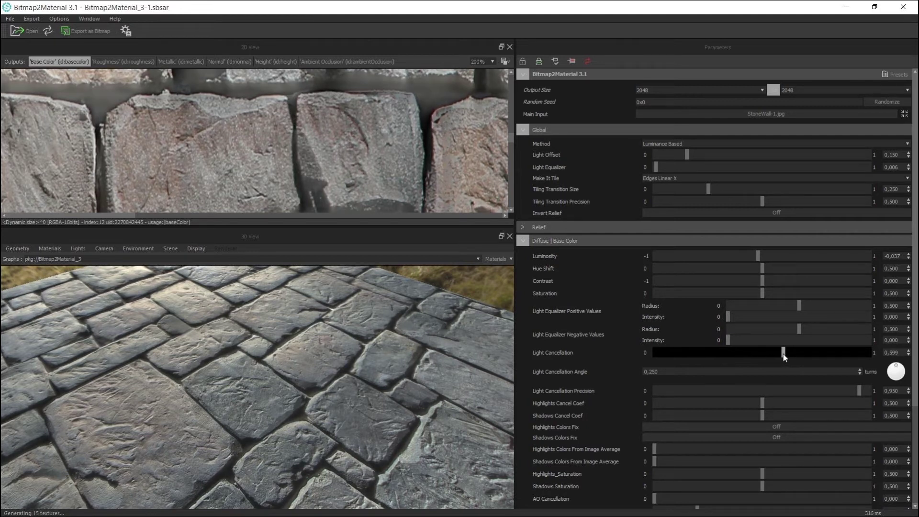
pyautogui.click(747, 90)
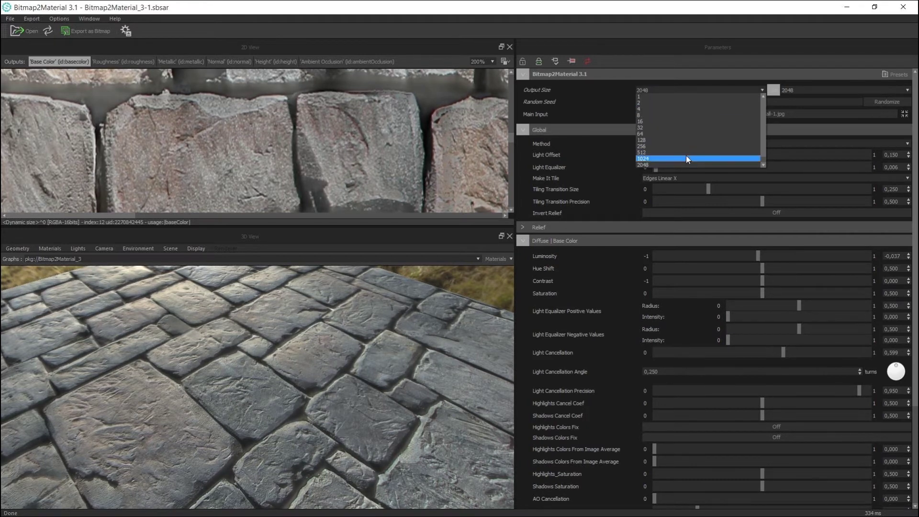
# Switch Output Size to 1024 and inspect the texture at 400% preview zoom
pyautogui.click(685, 159)
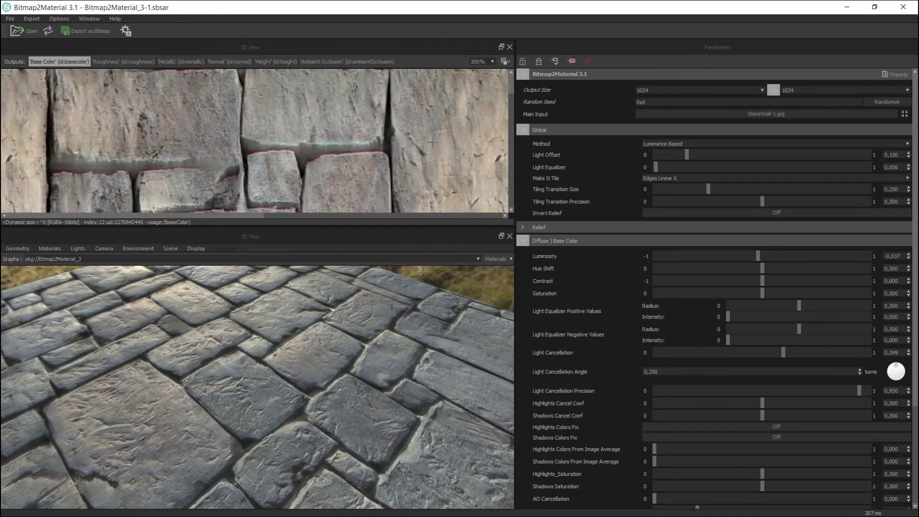
pyautogui.moveTo(207, 214); pyautogui.dragTo(337, 229)
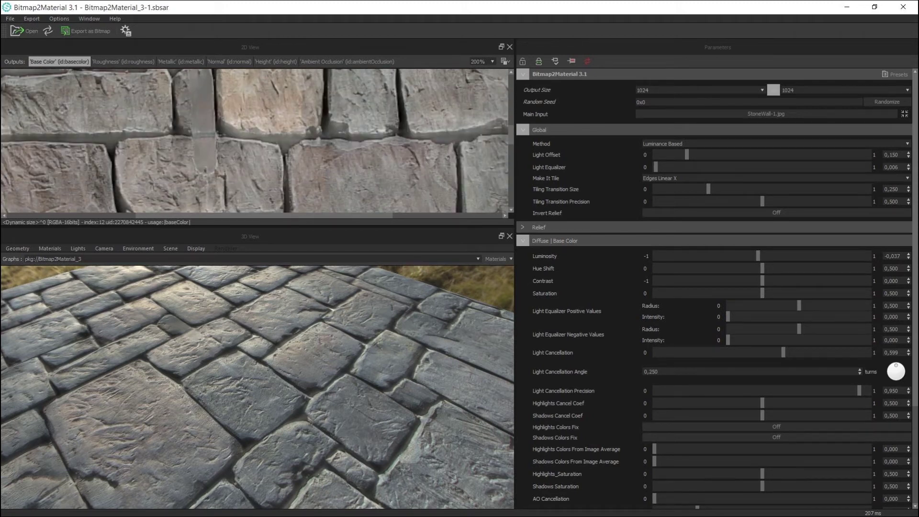
pyautogui.click(487, 61)
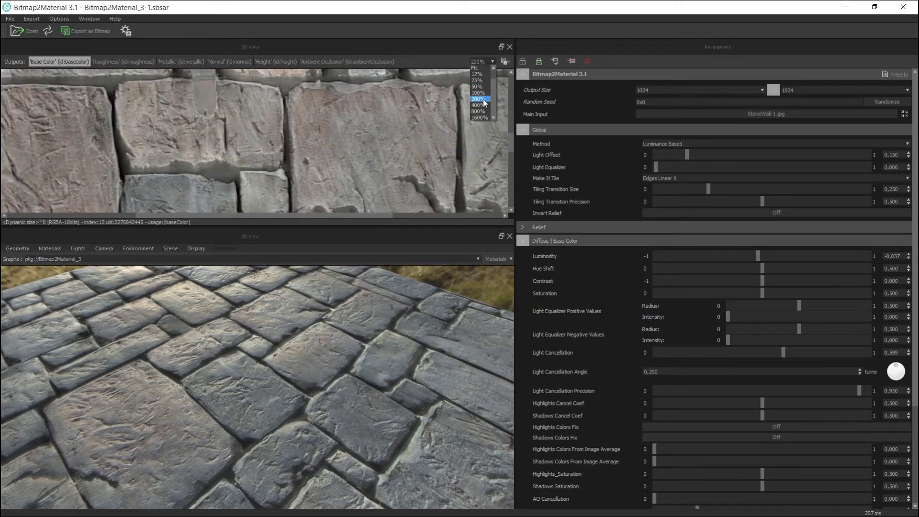
pyautogui.click(478, 105)
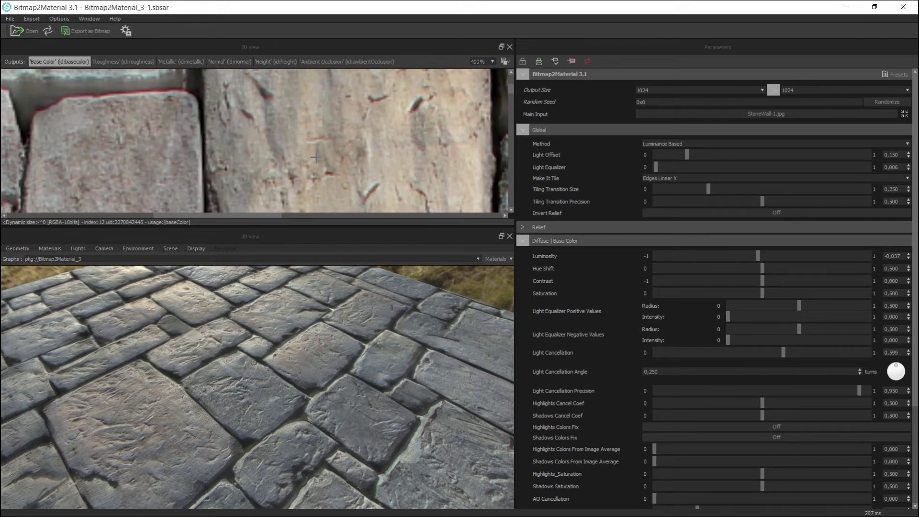
pyautogui.moveTo(212, 216); pyautogui.dragTo(180, 214)
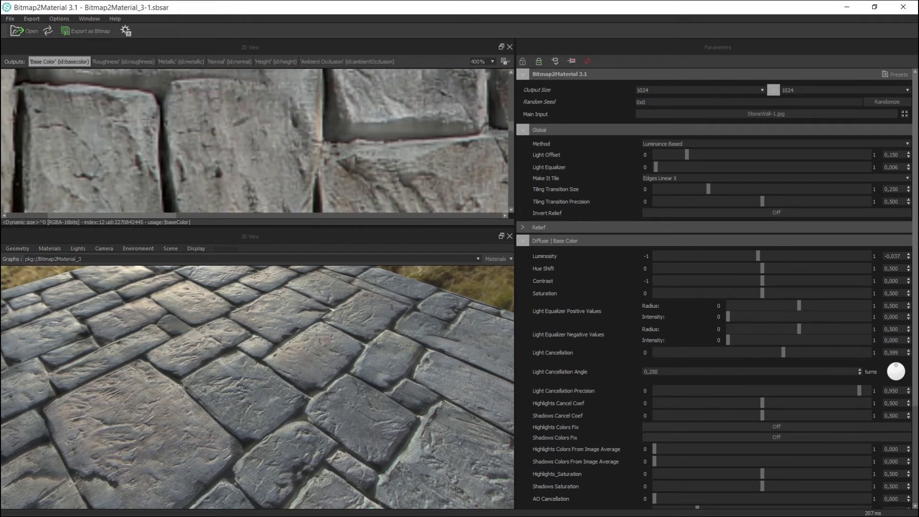
# Set Light Cancellation to 0,813 and the Light Cancellation Angle to 0,283 turns
pyautogui.scroll(1, 163, 127)
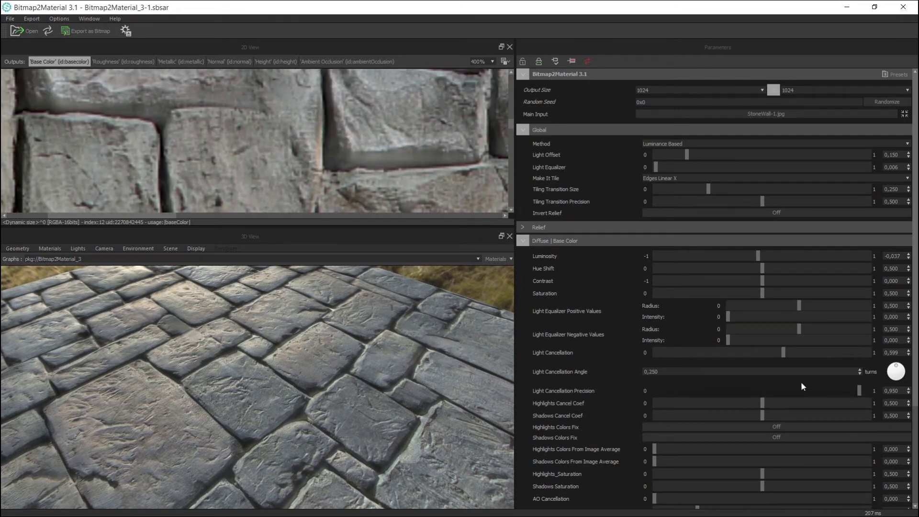
pyautogui.moveTo(782, 352)
pyautogui.mouseDown()
pyautogui.moveTo(647, 351)
pyautogui.moveTo(829, 357)
pyautogui.mouseUp()
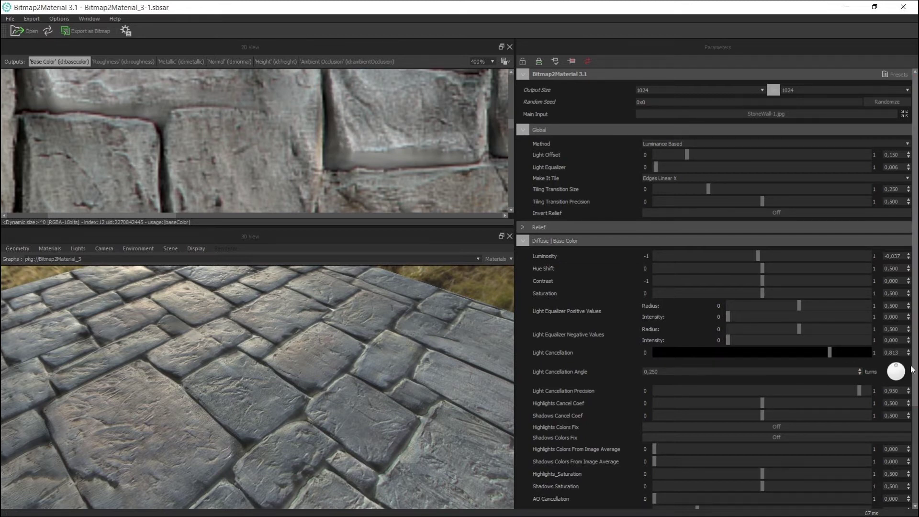
pyautogui.moveTo(896, 365); pyautogui.dragTo(900, 363)
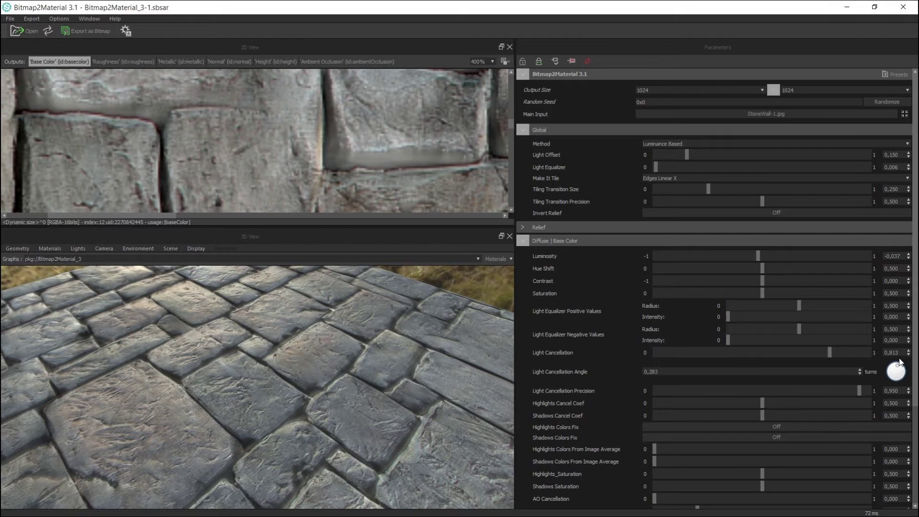
pyautogui.scroll(-2, 910, 404)
pyautogui.scroll(-2, 911, 404)
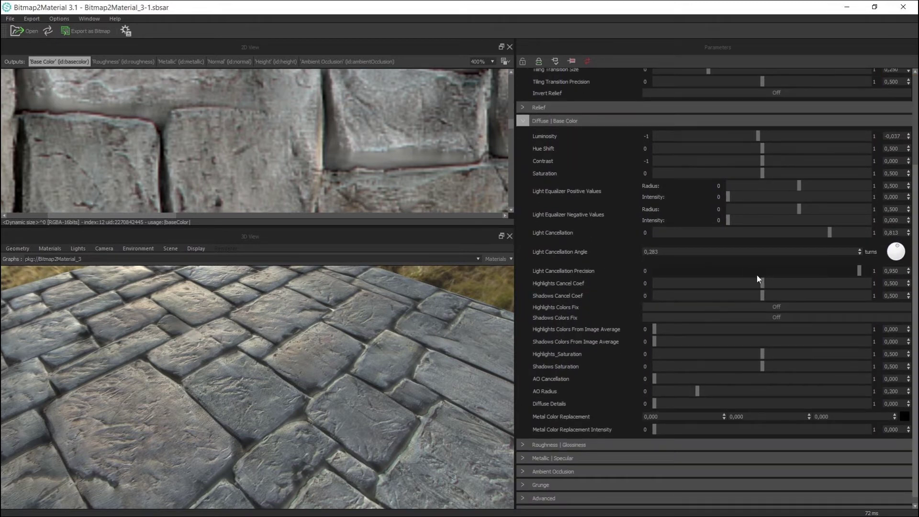
# Set Light Cancellation Precision 0,363, Light Cancellation 0,885, Highlights 0,632 and Shadows Cancel Coef 0,424
pyautogui.moveTo(860, 270)
pyautogui.mouseDown()
pyautogui.moveTo(654, 272)
pyautogui.moveTo(789, 275)
pyautogui.mouseUp()
pyautogui.moveTo(794, 279); pyautogui.dragTo(732, 271)
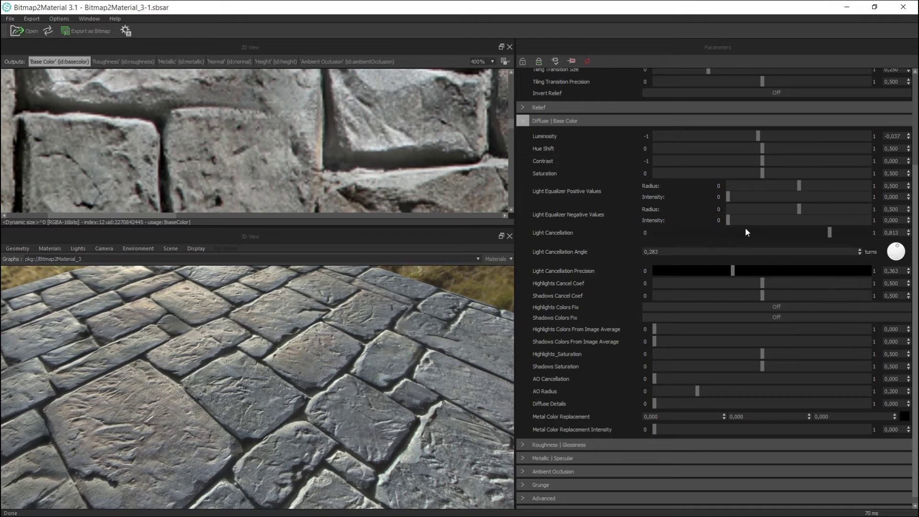
pyautogui.moveTo(830, 233); pyautogui.dragTo(866, 232)
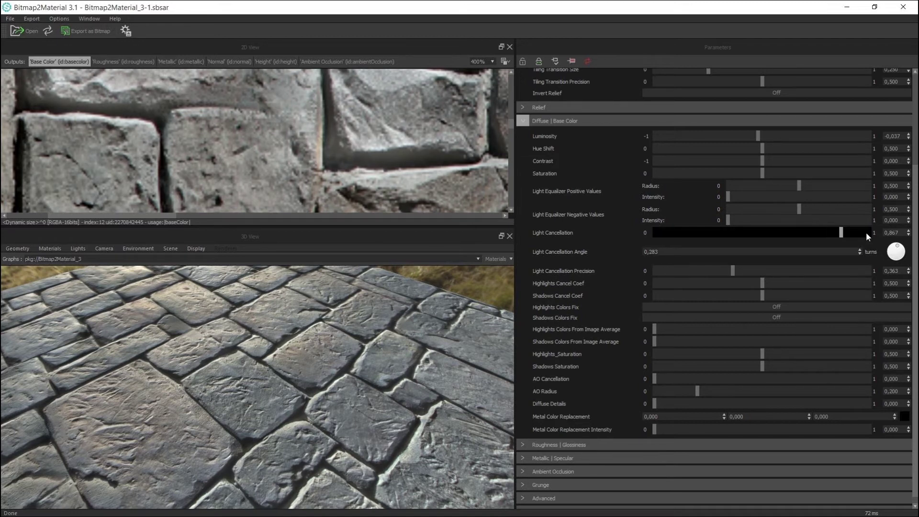
pyautogui.click(841, 233)
pyautogui.click(845, 233)
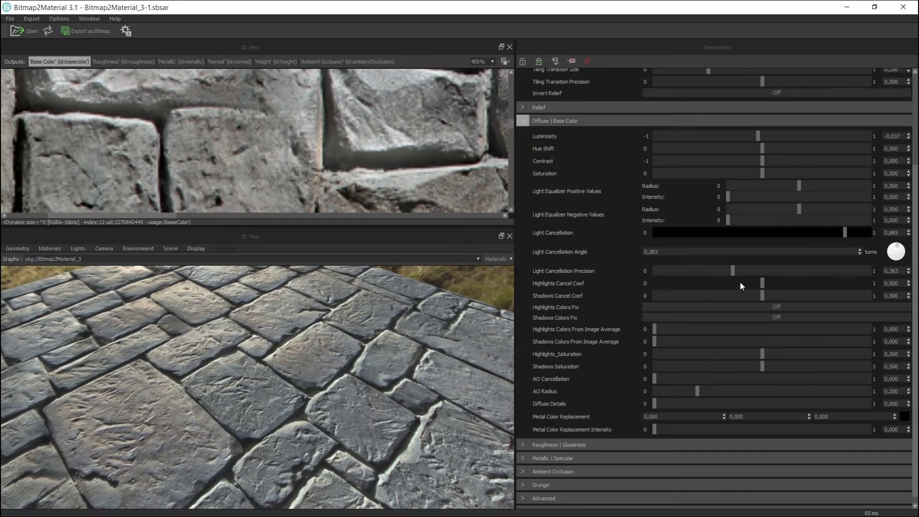
pyautogui.moveTo(762, 283)
pyautogui.mouseDown()
pyautogui.moveTo(799, 284)
pyautogui.moveTo(782, 284)
pyautogui.moveTo(821, 297)
pyautogui.moveTo(746, 295)
pyautogui.mouseUp()
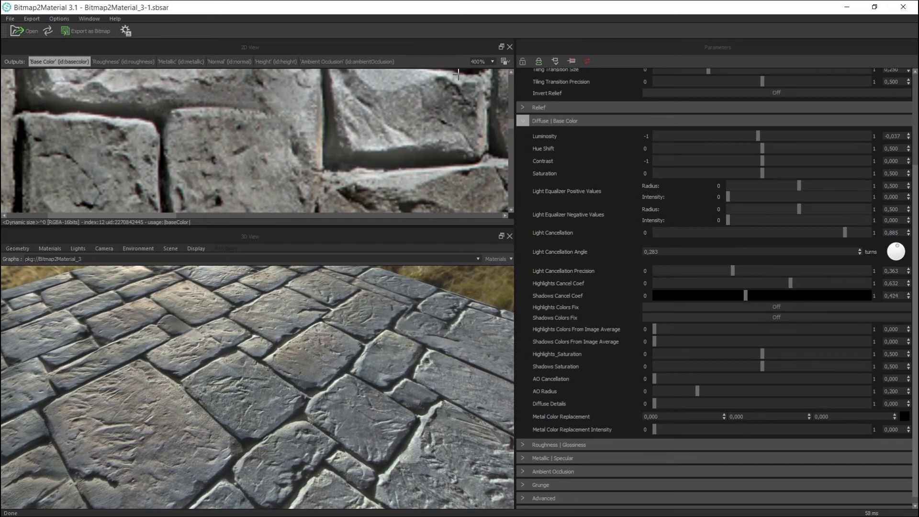
# Zoom the 2D preview to 200% and ease Highlights Cancel Coef to 0,576
pyautogui.click(491, 61)
pyautogui.click(478, 98)
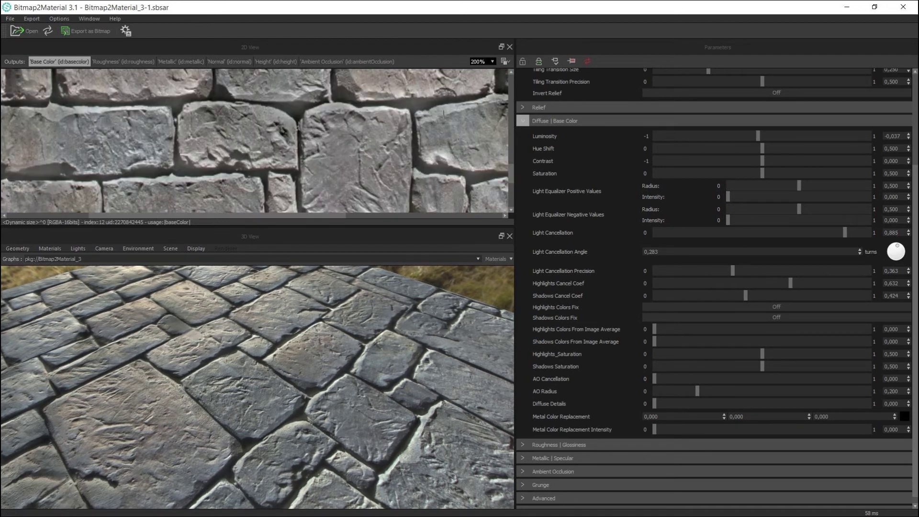
pyautogui.scroll(2, 412, 136)
pyautogui.click(746, 295)
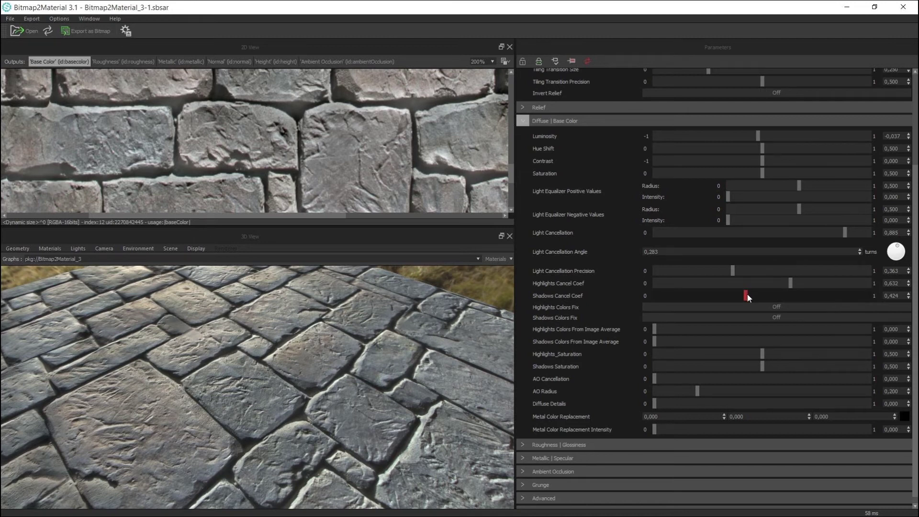
pyautogui.moveTo(790, 282); pyautogui.dragTo(777, 282)
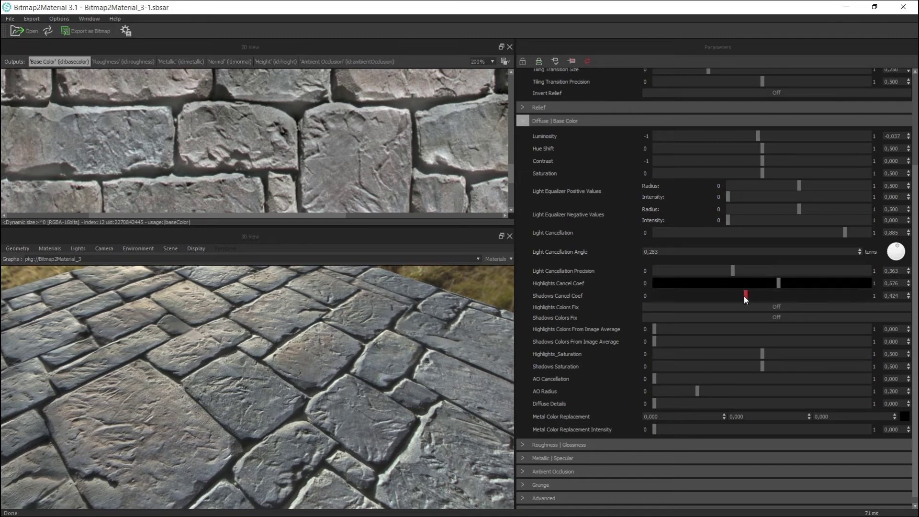
# Turn on Shadows and Highlights Colors Fix and raise AO Cancellation to 0,155
pyautogui.click(661, 318)
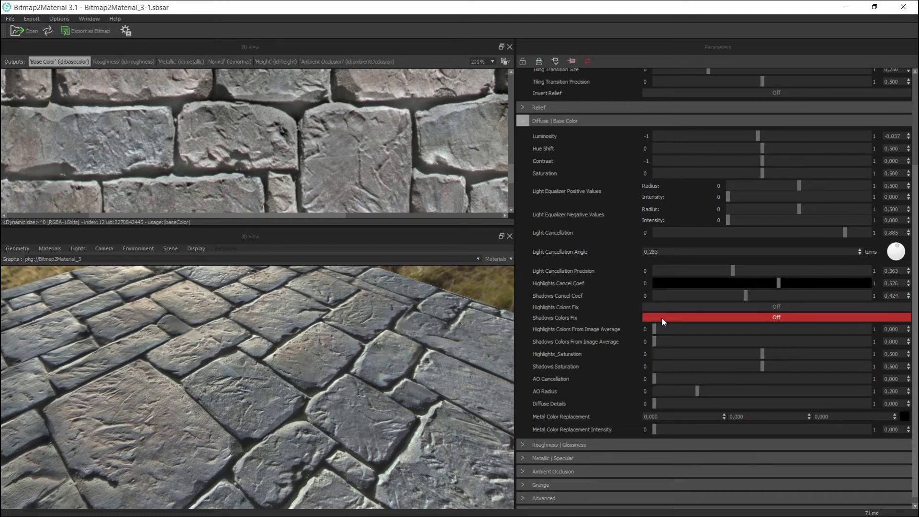
pyautogui.click(665, 308)
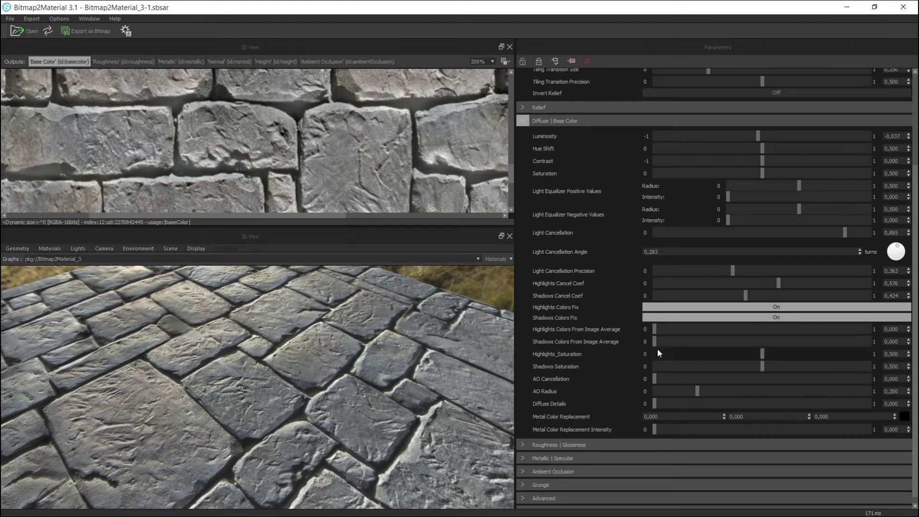
pyautogui.moveTo(654, 377); pyautogui.dragTo(687, 379)
pyautogui.moveTo(762, 367)
pyautogui.mouseDown()
pyautogui.moveTo(776, 367)
pyautogui.moveTo(766, 370)
pyautogui.moveTo(766, 357)
pyautogui.moveTo(763, 368)
pyautogui.moveTo(768, 354)
pyautogui.moveTo(782, 357)
pyautogui.mouseUp()
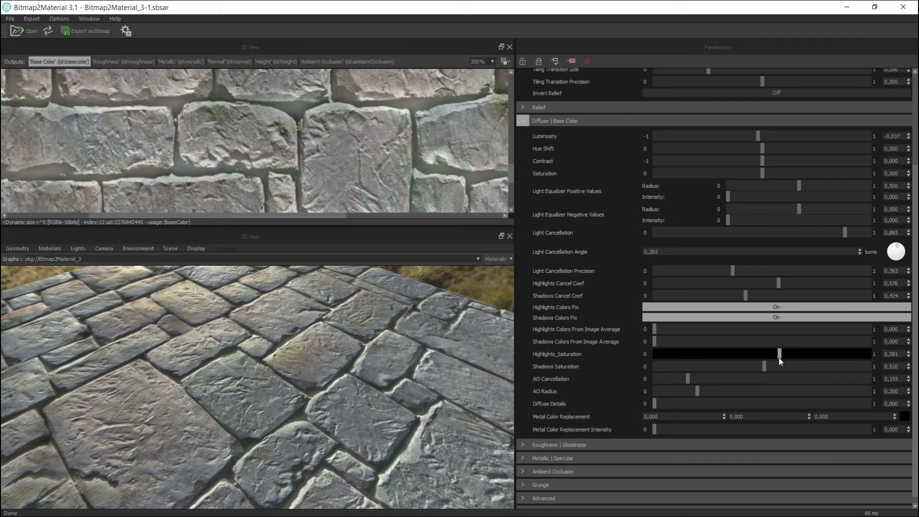
# Turn the highlight and shadow colour fixes on and lower Highlights Saturation to 0,508
pyautogui.click(780, 317)
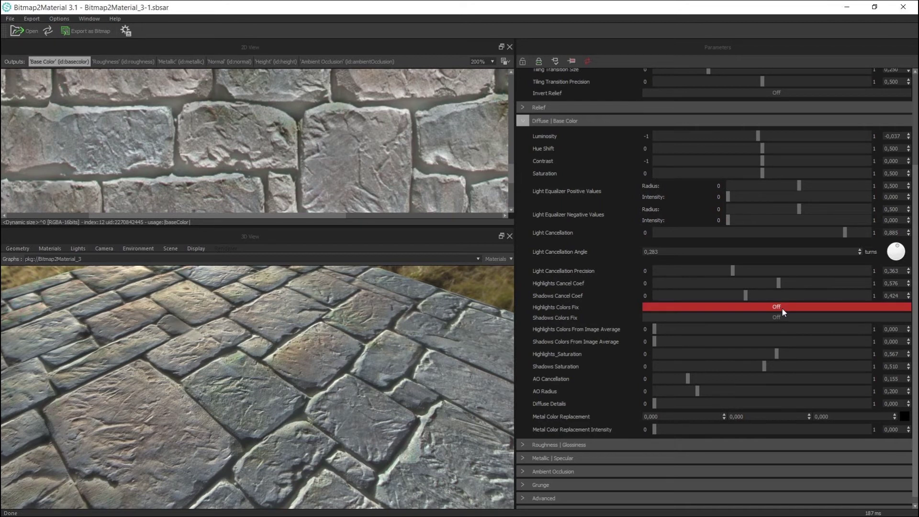
pyautogui.click(781, 314)
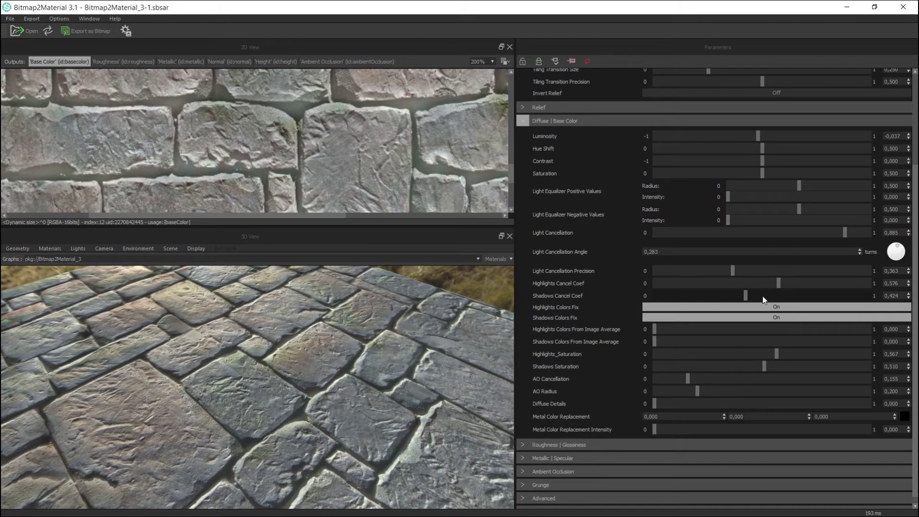
pyautogui.moveTo(749, 298); pyautogui.dragTo(761, 299)
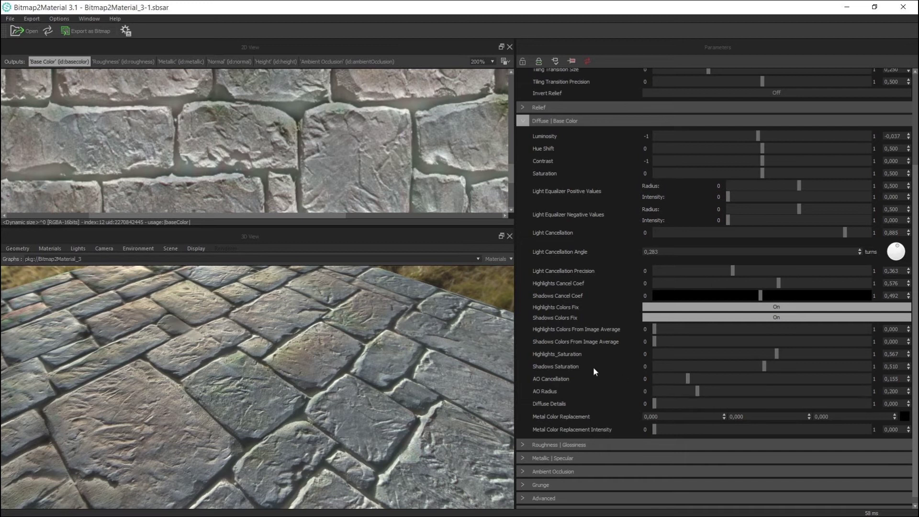
pyautogui.moveTo(775, 354); pyautogui.dragTo(762, 354)
pyautogui.moveTo(684, 375); pyautogui.dragTo(677, 380)
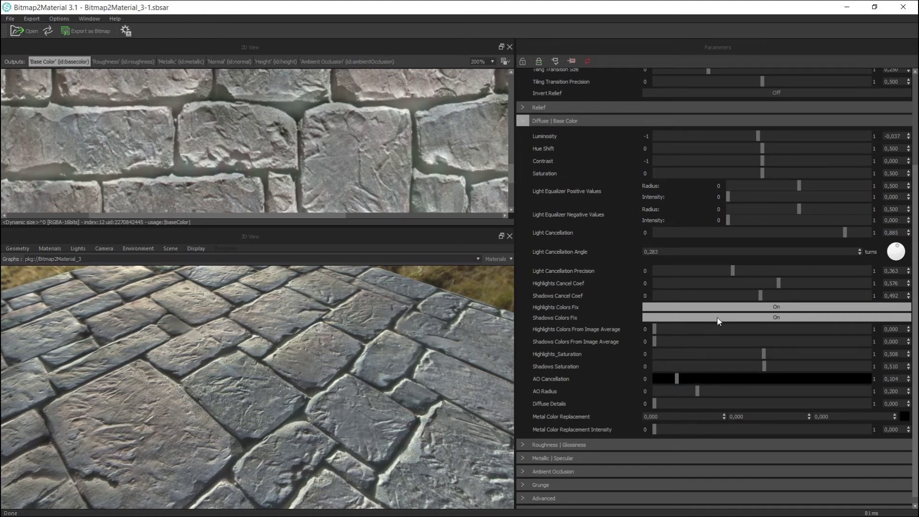
# Zero the Shadows Cancel Coef and raise AO Cancellation to 0,297
pyautogui.moveTo(753, 295); pyautogui.dragTo(652, 300)
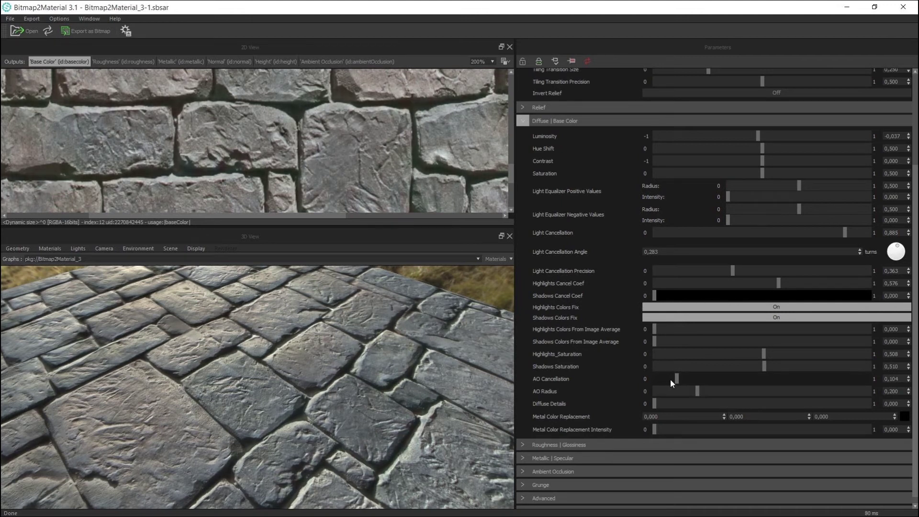
pyautogui.moveTo(677, 378); pyautogui.dragTo(717, 380)
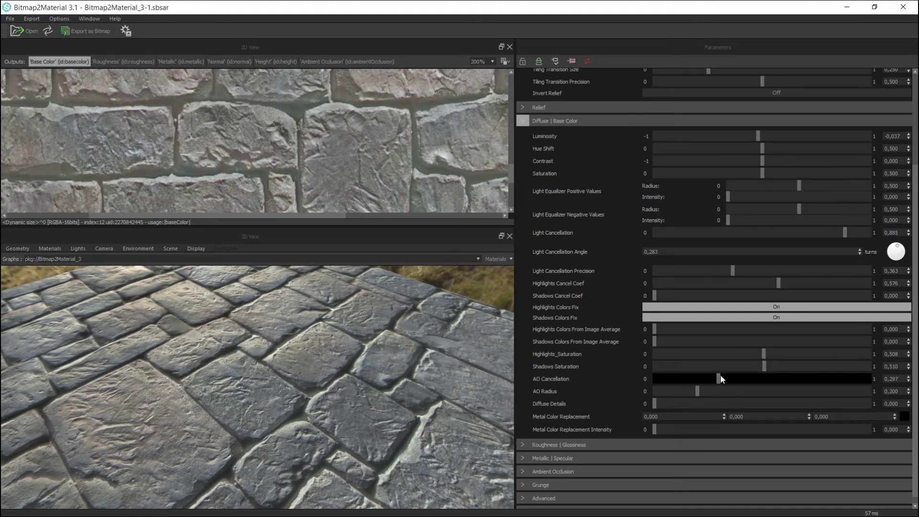
pyautogui.moveTo(509, 373)
pyautogui.mouseDown()
pyautogui.moveTo(358, 356)
pyautogui.moveTo(343, 394)
pyautogui.moveTo(355, 370)
pyautogui.mouseUp()
# Zoom and orbit the 3D preview in close on the stone tiles
pyautogui.scroll(-3, 355, 369)
pyautogui.scroll(-3, 355, 369)
pyautogui.scroll(-3, 355, 369)
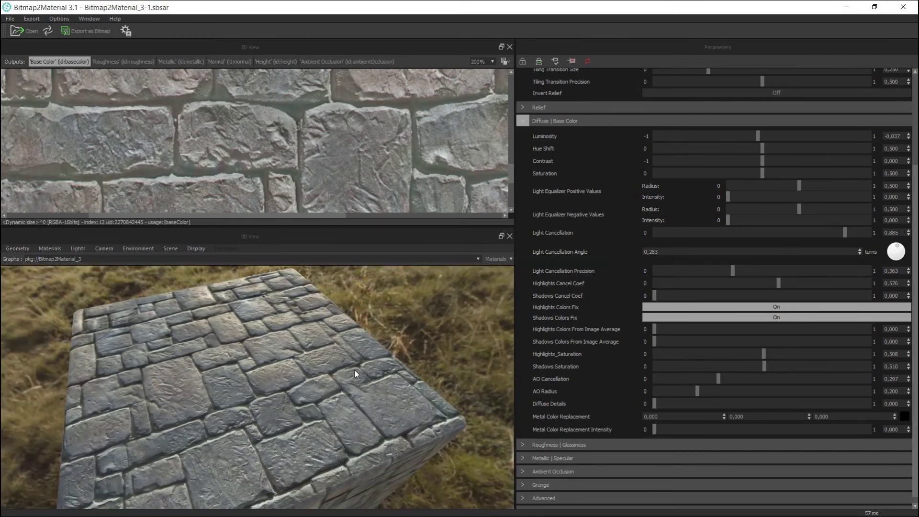
pyautogui.moveTo(286, 361)
pyautogui.mouseDown()
pyautogui.moveTo(318, 354)
pyautogui.moveTo(309, 340)
pyautogui.moveTo(286, 380)
pyautogui.moveTo(297, 366)
pyautogui.moveTo(233, 392)
pyautogui.moveTo(343, 384)
pyautogui.moveTo(269, 388)
pyautogui.moveTo(210, 419)
pyautogui.moveTo(190, 396)
pyautogui.moveTo(251, 377)
pyautogui.moveTo(189, 390)
pyautogui.moveTo(340, 380)
pyautogui.moveTo(277, 389)
pyautogui.moveTo(294, 386)
pyautogui.mouseUp()
pyautogui.moveTo(300, 385); pyautogui.dragTo(368, 354, button='right')
pyautogui.moveTo(368, 355)
pyautogui.mouseDown()
pyautogui.moveTo(264, 374)
pyautogui.moveTo(312, 377)
pyautogui.moveTo(249, 394)
pyautogui.moveTo(310, 395)
pyautogui.moveTo(228, 400)
pyautogui.moveTo(237, 397)
pyautogui.mouseUp()
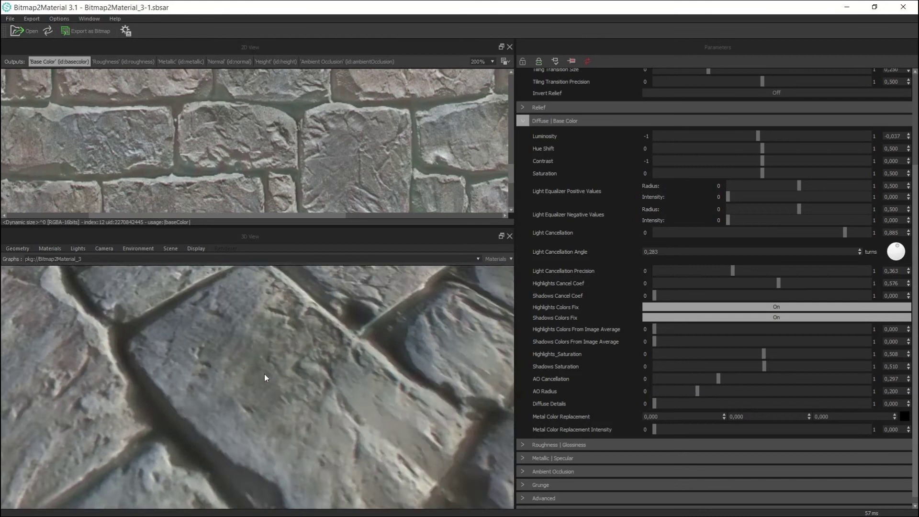
pyautogui.moveTo(237, 397); pyautogui.dragTo(238, 397, button='right')
pyautogui.moveTo(237, 398)
pyautogui.mouseDown()
pyautogui.moveTo(255, 385)
pyautogui.moveTo(225, 394)
pyautogui.mouseUp()
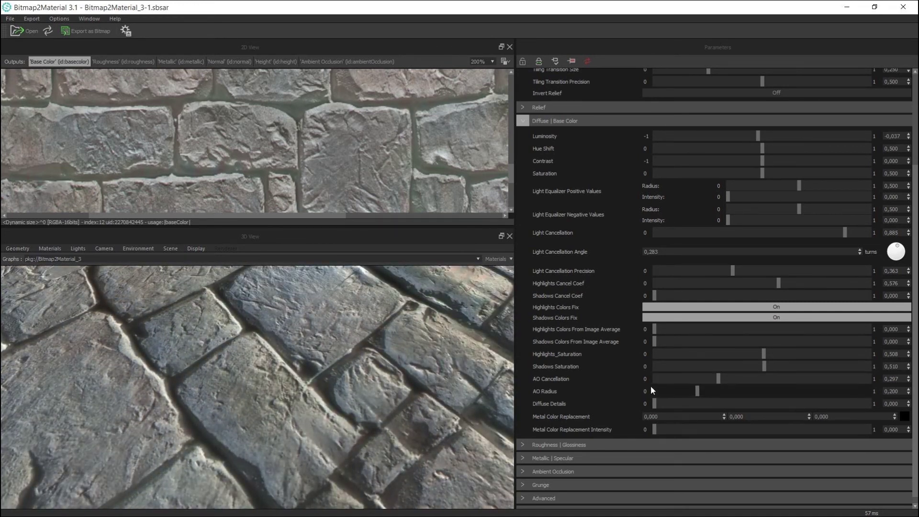
# Raise Light Cancellation to 0,894 while checking the stones under rotated lighting
pyautogui.moveTo(293, 362)
pyautogui.keyDown('shift'); pyautogui.mouseDown()
pyautogui.moveTo(281, 362)
pyautogui.moveTo(288, 362)
pyautogui.mouseUp(); pyautogui.keyUp('shift')
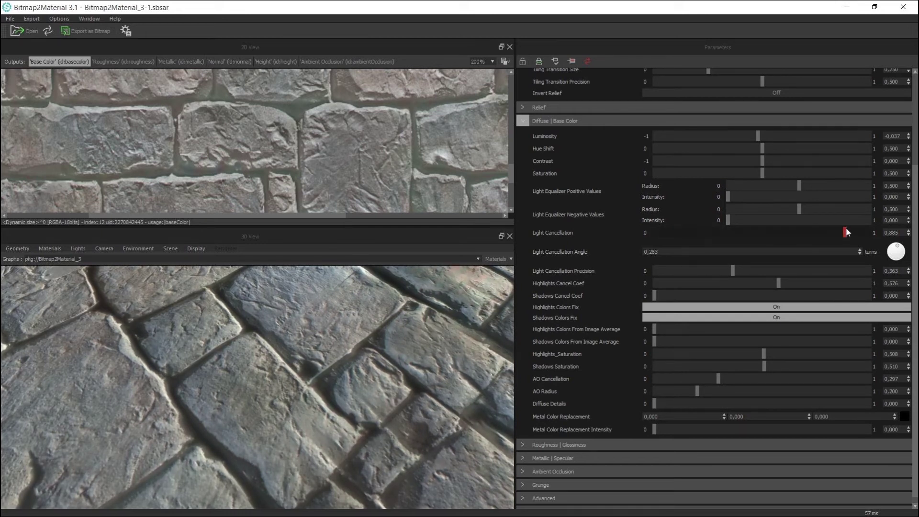
pyautogui.moveTo(846, 229); pyautogui.dragTo(846, 232)
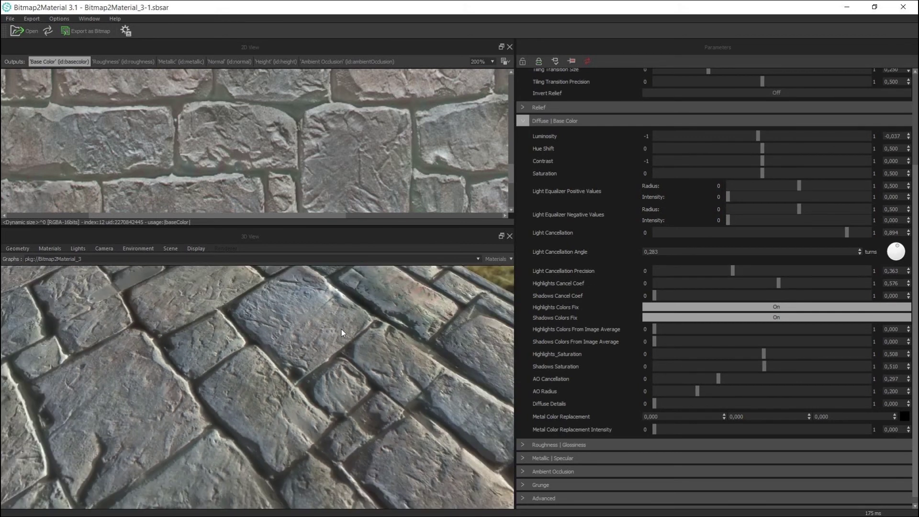
pyautogui.moveTo(374, 364)
pyautogui.mouseDown()
pyautogui.moveTo(332, 386)
pyautogui.moveTo(237, 408)
pyautogui.moveTo(298, 426)
pyautogui.moveTo(402, 423)
pyautogui.moveTo(358, 436)
pyautogui.mouseUp()
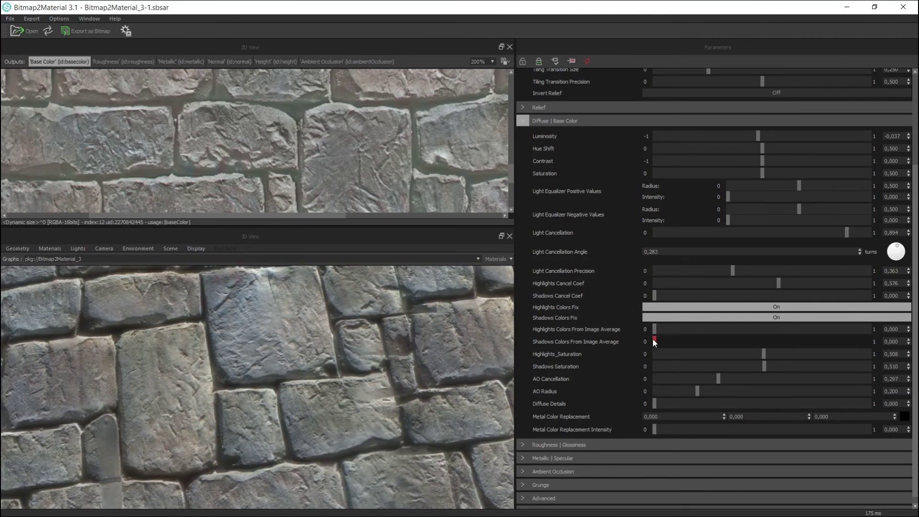
# Set Shadows Colors From Image Average 0,705, Shadows Saturation 0,523 and AO Cancellation 0,464
pyautogui.moveTo(655, 340); pyautogui.dragTo(675, 342)
pyautogui.moveTo(737, 349)
pyautogui.mouseDown()
pyautogui.moveTo(799, 350)
pyautogui.moveTo(781, 348)
pyautogui.moveTo(806, 340)
pyautogui.mouseUp()
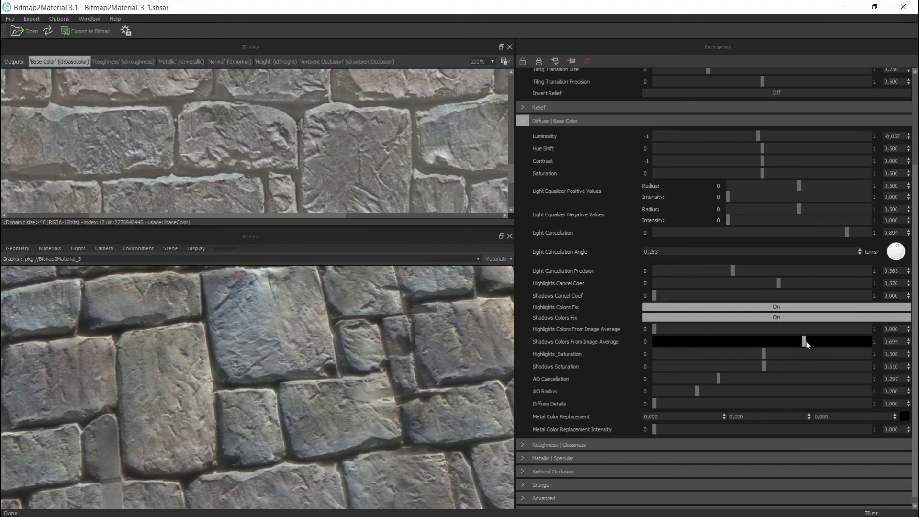
pyautogui.click(766, 366)
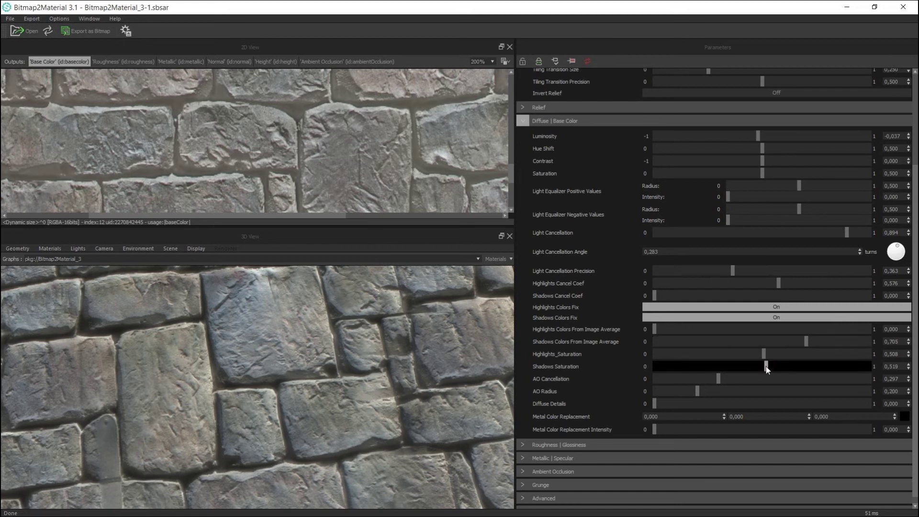
pyautogui.moveTo(765, 366)
pyautogui.mouseDown()
pyautogui.moveTo(796, 369)
pyautogui.moveTo(766, 368)
pyautogui.moveTo(754, 380)
pyautogui.mouseUp()
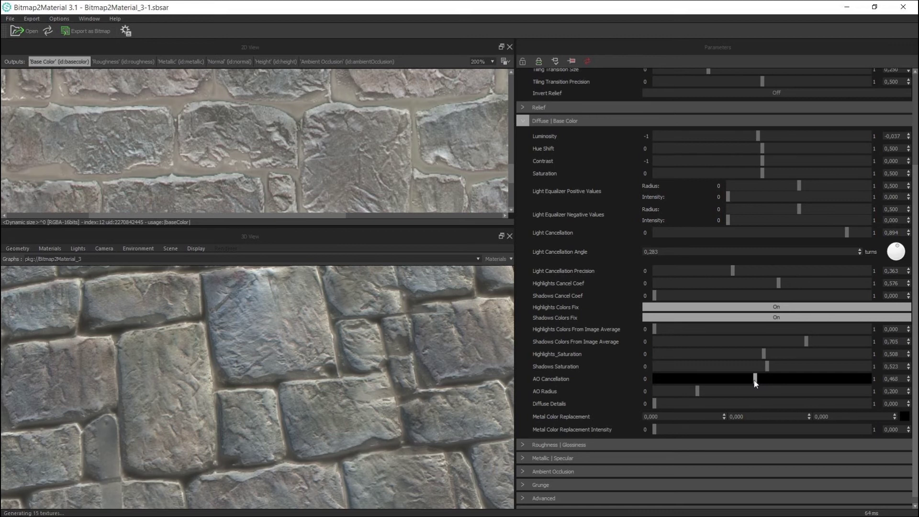
pyautogui.moveTo(436, 355)
pyautogui.mouseDown()
pyautogui.moveTo(445, 332)
pyautogui.moveTo(307, 370)
pyautogui.moveTo(419, 353)
pyautogui.mouseUp()
pyautogui.scroll(2, 403, 353)
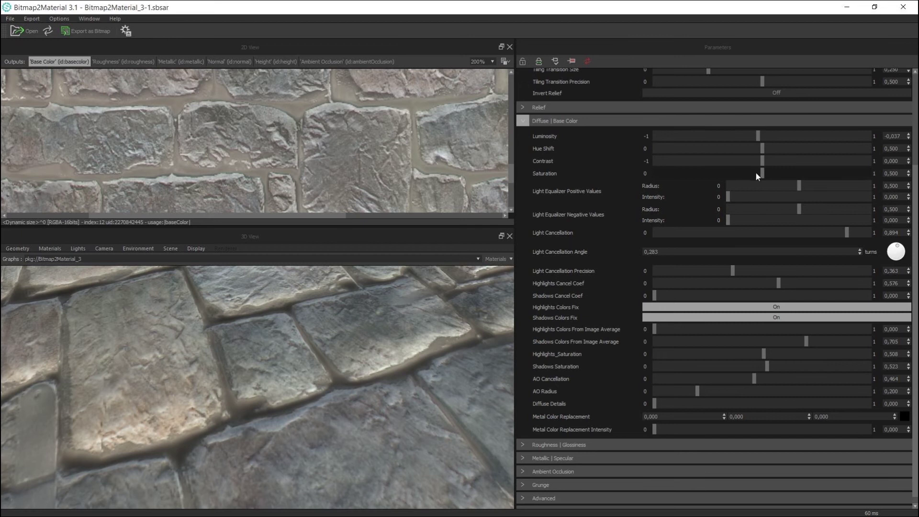
# Set base colour Saturation 0,532, Luminosity -0,158, Contrast 0,104 and Hue Shift 0,515
pyautogui.moveTo(761, 174); pyautogui.dragTo(769, 174)
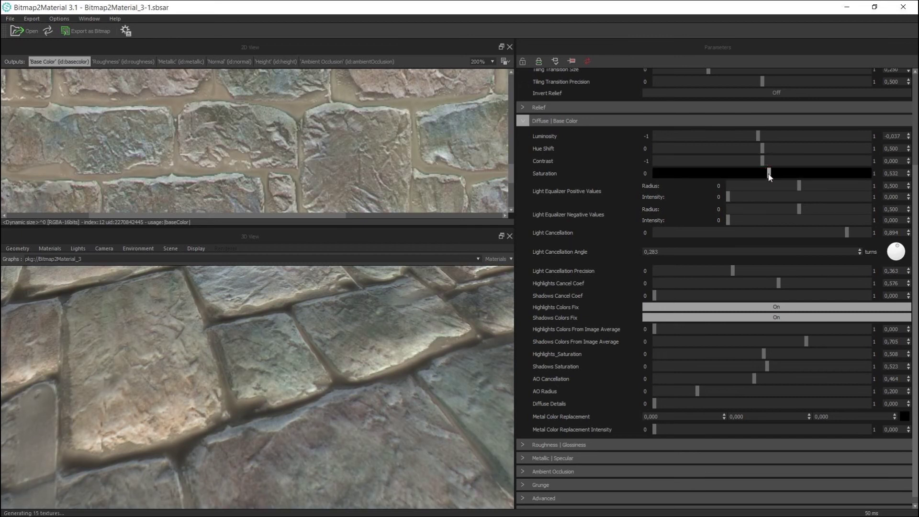
pyautogui.moveTo(757, 134)
pyautogui.mouseDown()
pyautogui.moveTo(745, 140)
pyautogui.moveTo(788, 166)
pyautogui.mouseUp()
pyautogui.moveTo(790, 163); pyautogui.dragTo(795, 163)
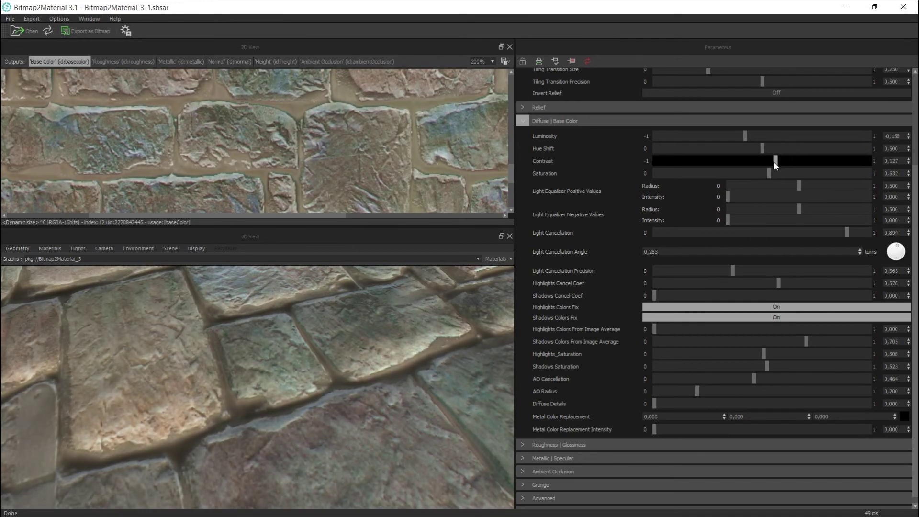
pyautogui.moveTo(761, 149); pyautogui.dragTo(765, 151)
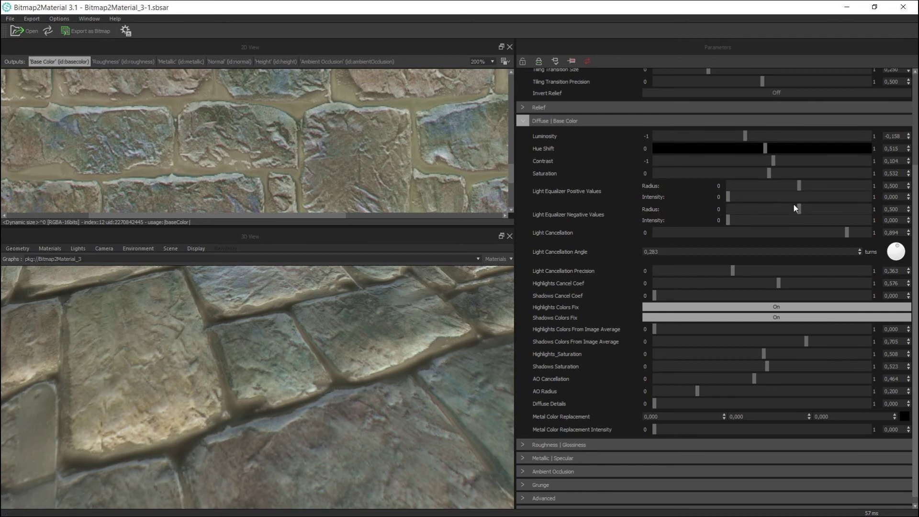
# Raise Light Equalizer Positive Values Intensity to 0,351 and view the plane on grass
pyautogui.moveTo(729, 196); pyautogui.dragTo(777, 200)
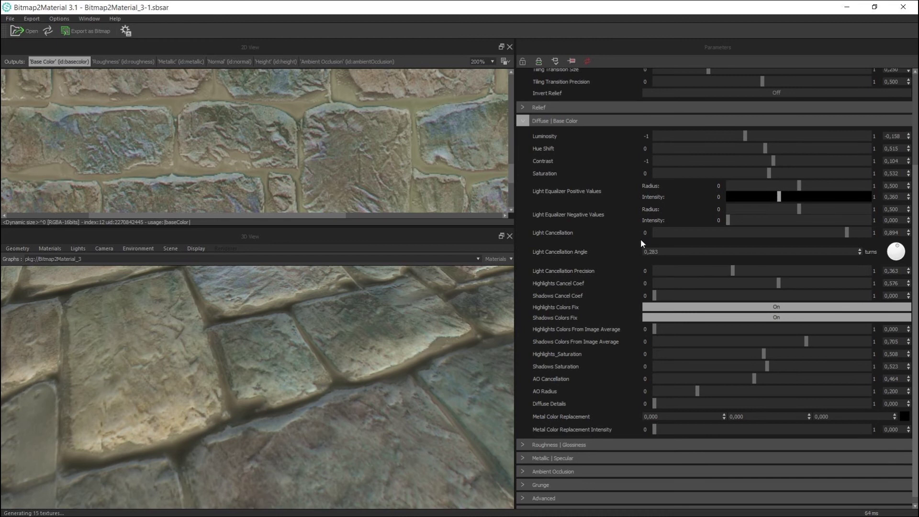
pyautogui.scroll(5, 360, 320)
pyautogui.scroll(-5, 361, 321)
pyautogui.moveTo(361, 321)
pyautogui.mouseDown()
pyautogui.moveTo(333, 304)
pyautogui.moveTo(231, 373)
pyautogui.moveTo(235, 366)
pyautogui.moveTo(308, 329)
pyautogui.moveTo(299, 383)
pyautogui.moveTo(292, 378)
pyautogui.moveTo(342, 363)
pyautogui.moveTo(325, 354)
pyautogui.moveTo(332, 340)
pyautogui.moveTo(335, 371)
pyautogui.moveTo(296, 431)
pyautogui.moveTo(288, 415)
pyautogui.mouseUp()
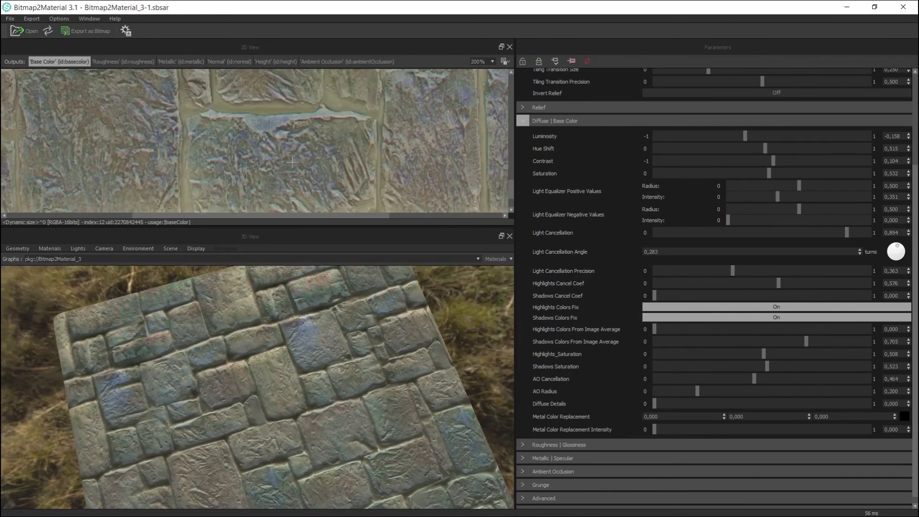
# Show the 2D texture at 100% zoom
pyautogui.click(493, 61)
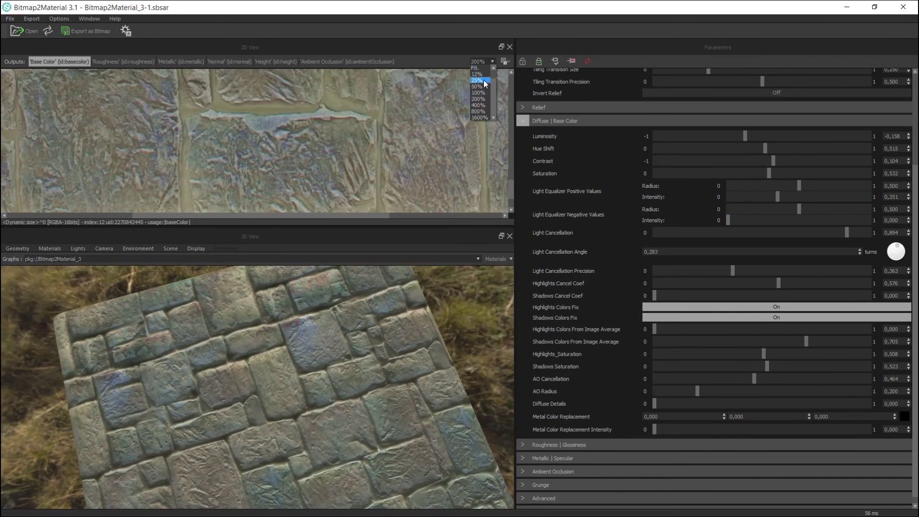
pyautogui.click(482, 91)
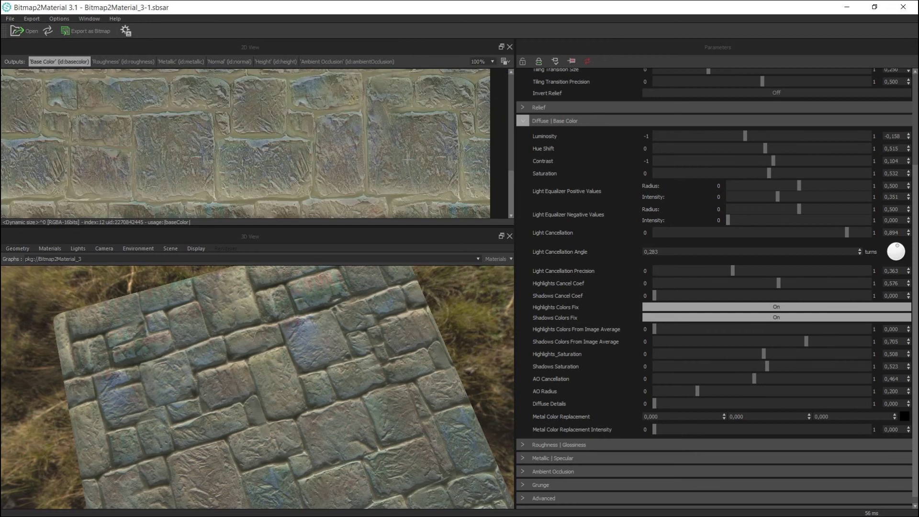
pyautogui.moveTo(324, 363)
pyautogui.mouseDown()
pyautogui.moveTo(326, 337)
pyautogui.moveTo(298, 360)
pyautogui.moveTo(303, 320)
pyautogui.moveTo(348, 343)
pyautogui.moveTo(337, 343)
pyautogui.mouseUp()
# Set Shadows Saturation 0,512, AO Cancellation 0,391 and AO Radius 0,096
pyautogui.moveTo(767, 366); pyautogui.dragTo(714, 377)
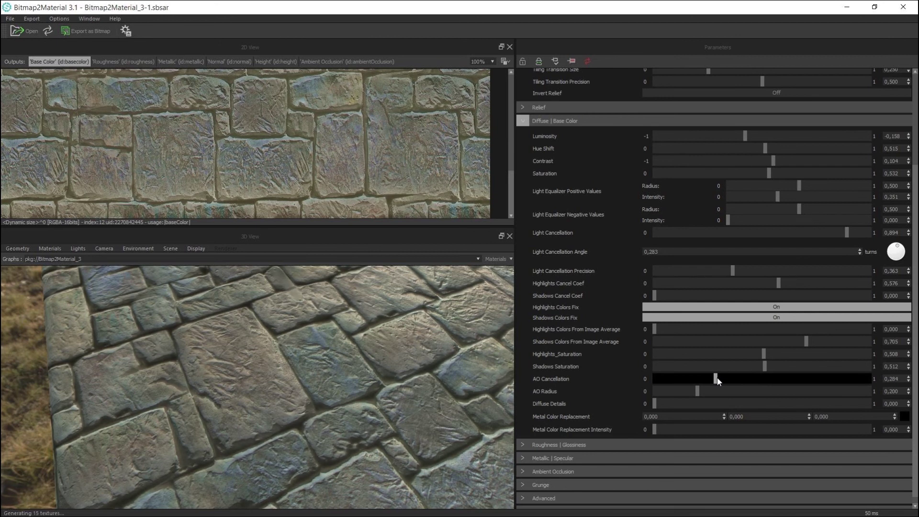
pyautogui.moveTo(730, 378); pyautogui.dragTo(737, 378)
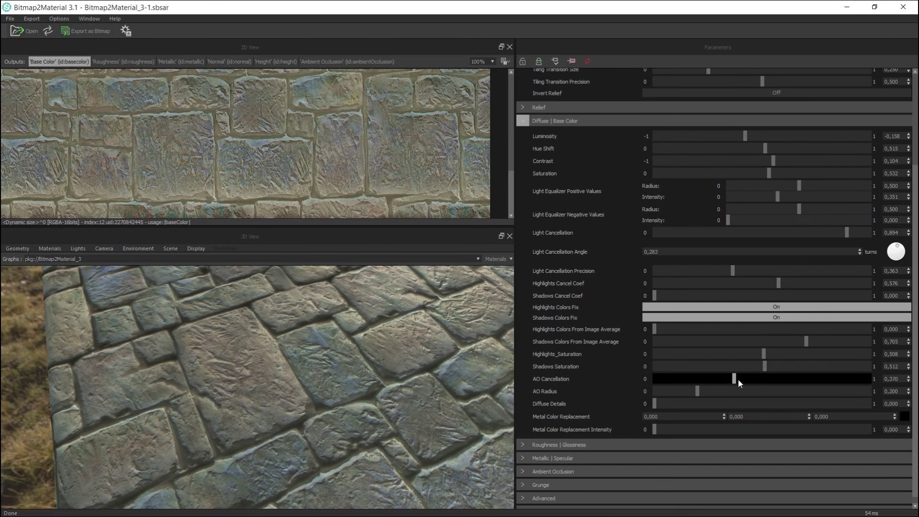
pyautogui.moveTo(697, 389)
pyautogui.mouseDown()
pyautogui.moveTo(664, 389)
pyautogui.moveTo(675, 392)
pyautogui.mouseUp()
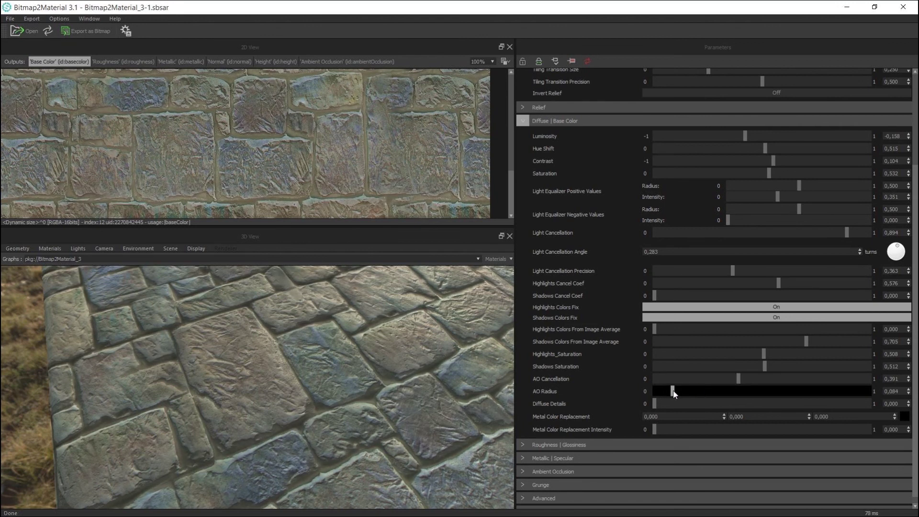
# Orbit and zoom the 3D preview around the close-up stones
pyautogui.moveTo(337, 387)
pyautogui.mouseDown()
pyautogui.moveTo(357, 375)
pyautogui.moveTo(282, 401)
pyautogui.mouseUp()
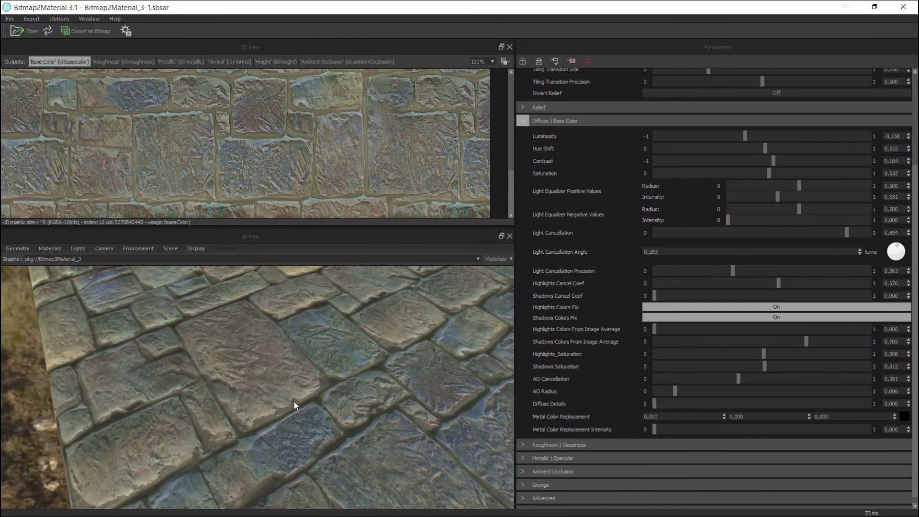
pyautogui.scroll(3, 311, 407)
pyautogui.scroll(1, 352, 414)
pyautogui.moveTo(352, 414)
pyautogui.mouseDown()
pyautogui.moveTo(393, 418)
pyautogui.moveTo(423, 404)
pyautogui.moveTo(369, 425)
pyautogui.moveTo(353, 421)
pyautogui.moveTo(395, 406)
pyautogui.moveTo(330, 378)
pyautogui.moveTo(338, 375)
pyautogui.moveTo(264, 392)
pyautogui.moveTo(259, 353)
pyautogui.mouseUp()
pyautogui.scroll(-3, 387, 401)
pyautogui.scroll(1, 338, 375)
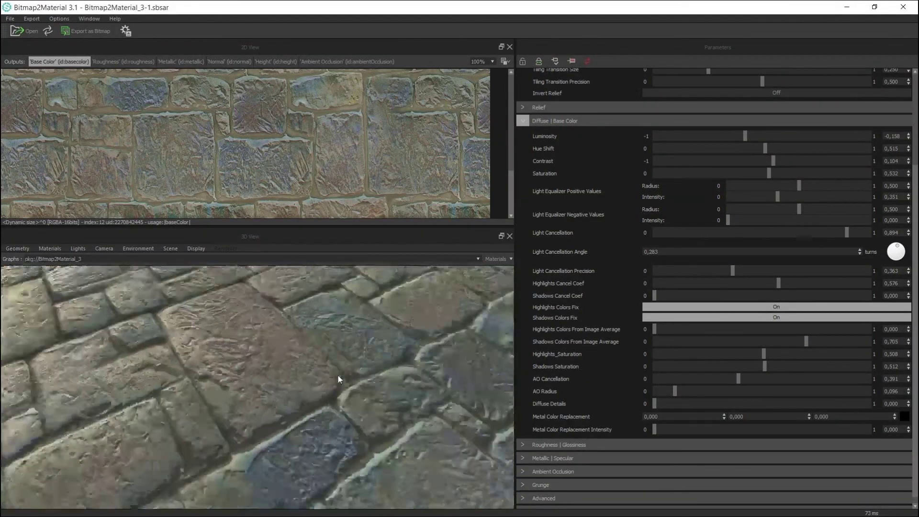
pyautogui.scroll(-5, 338, 375)
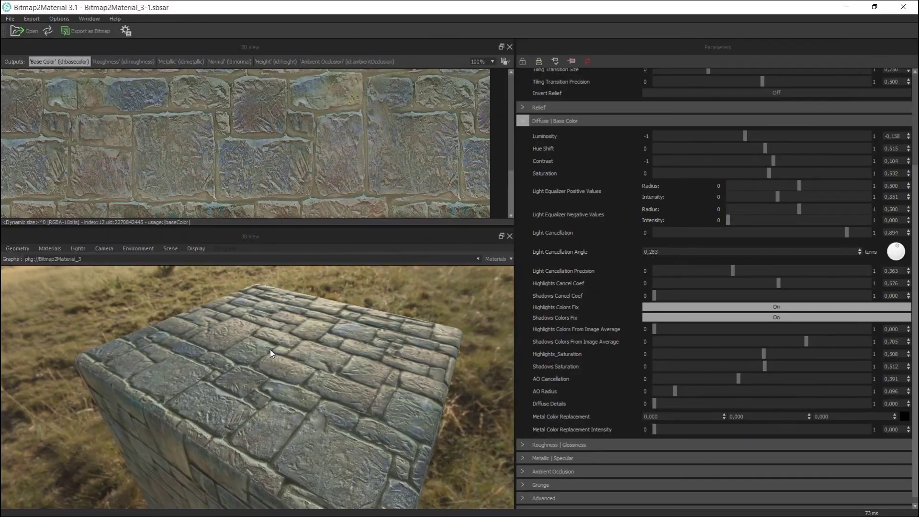